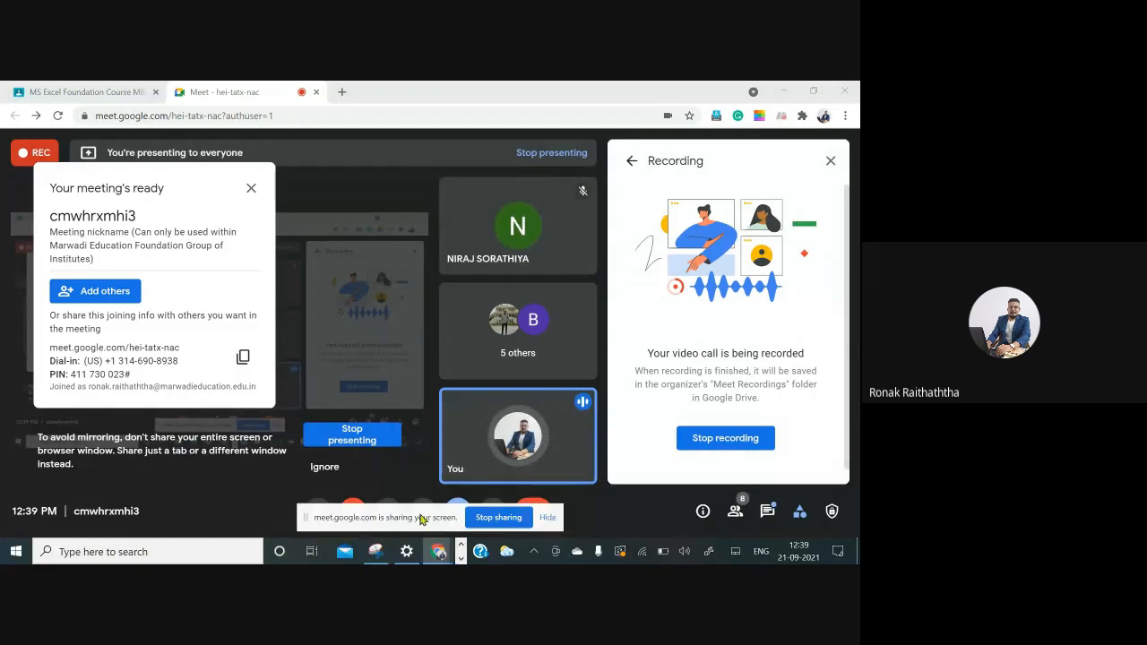
# Step: Open the Task File Session II workbook from the MS Excel for Foundation MBA folder
pyautogui.moveTo(426, 529); pyautogui.dragTo(265, 451)
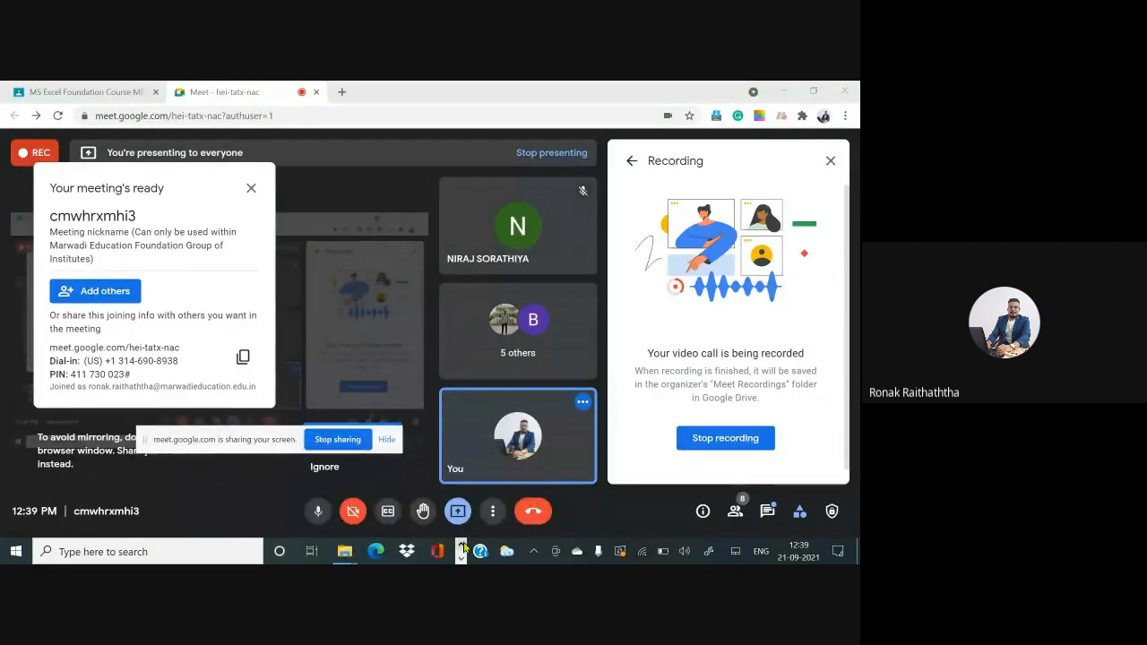
pyautogui.moveTo(339, 556)
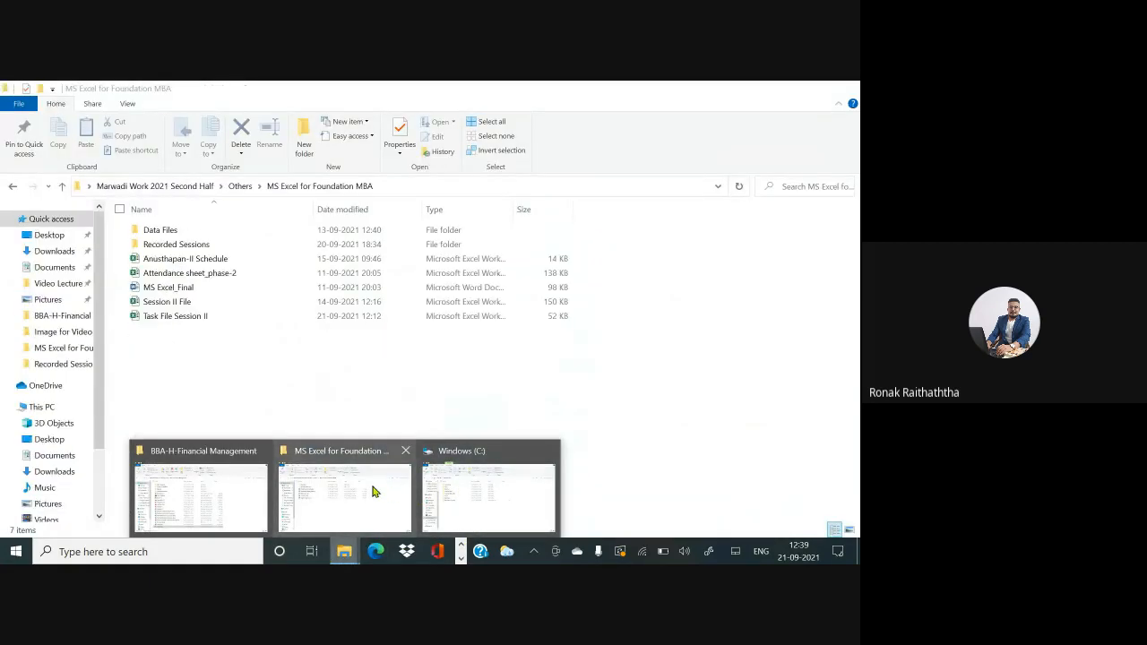
pyautogui.click(373, 491)
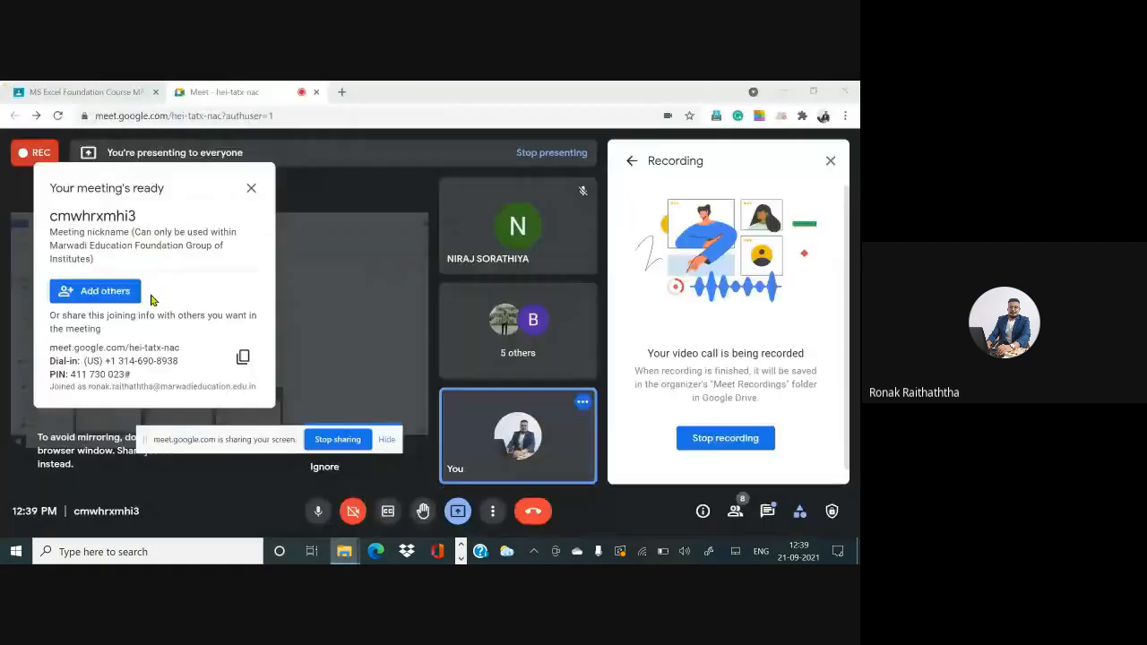
pyautogui.click(206, 324)
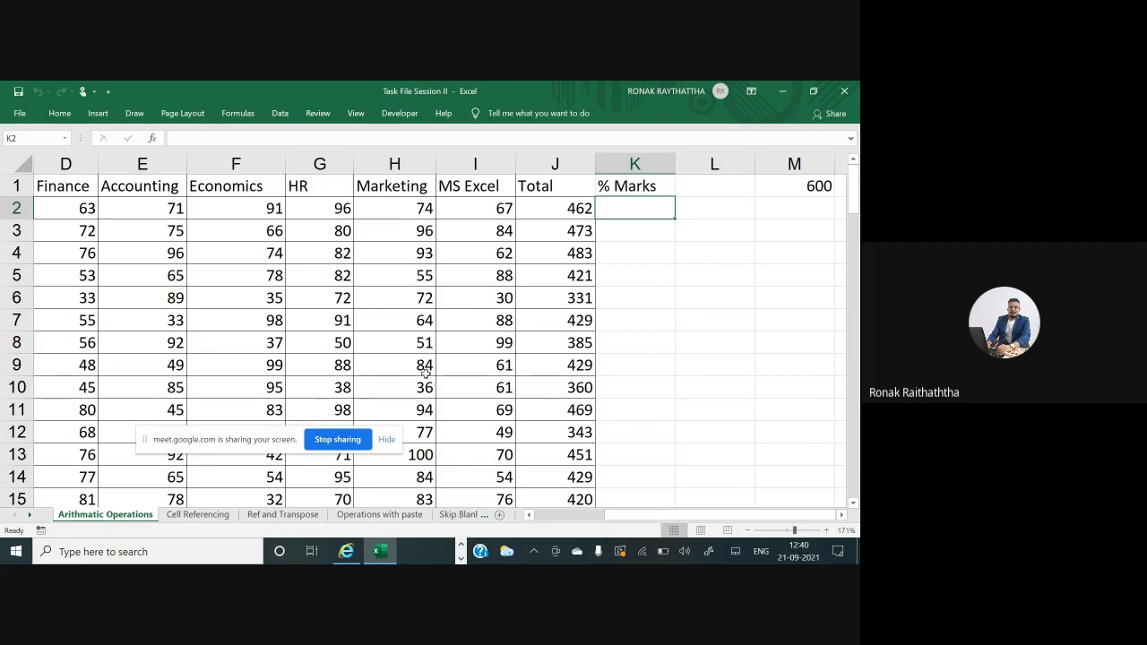
pyautogui.press('Right')
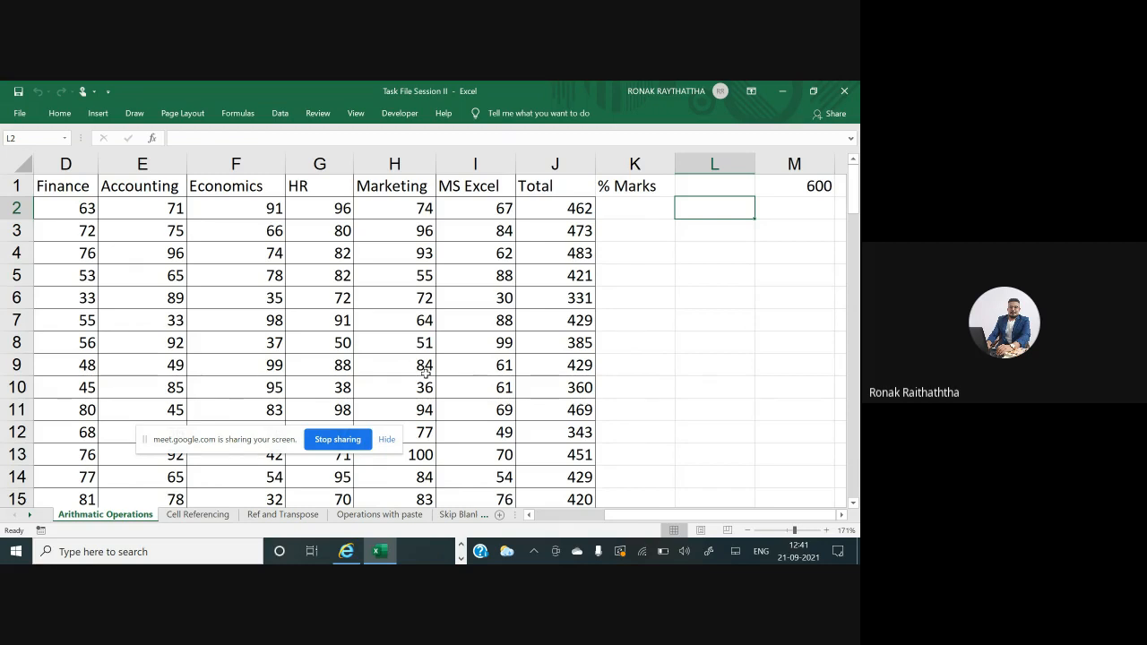
pyautogui.write('=')
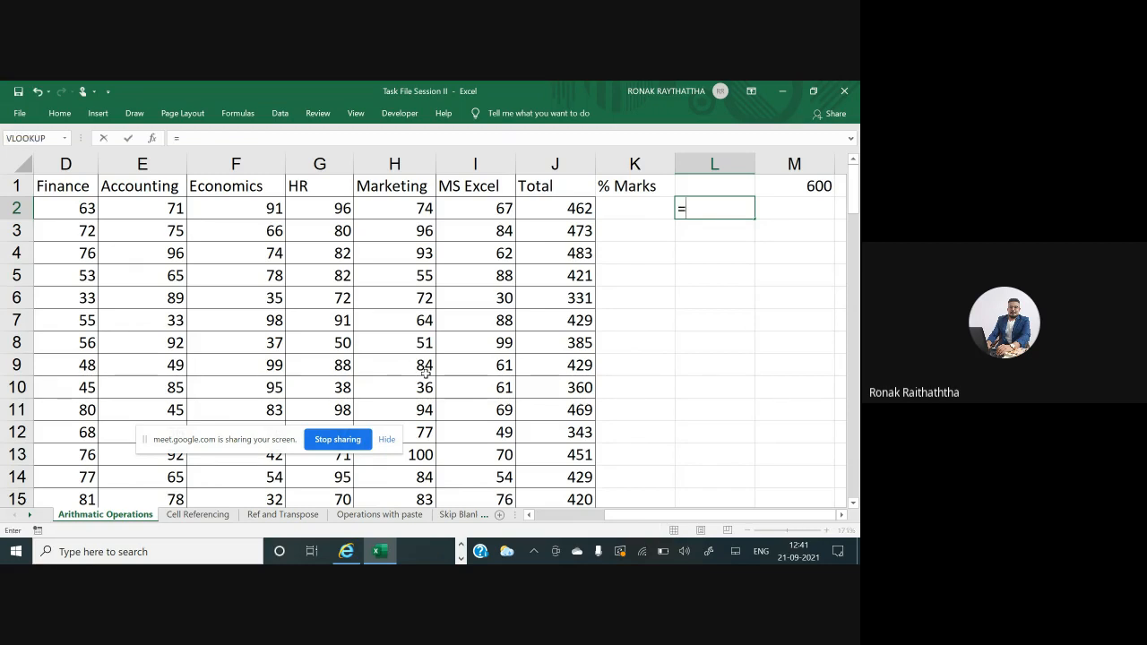
pyautogui.press('Escape')
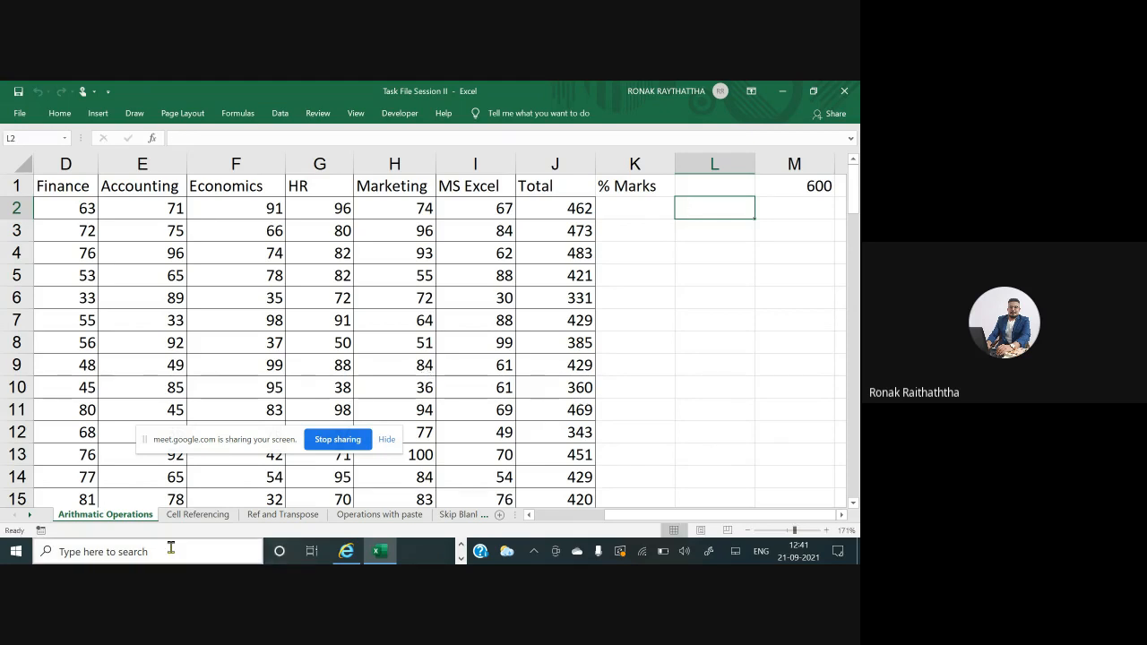
# Step: Launch the Windows Magnifier and enlarge the screen to 150%
pyautogui.click(174, 552)
pyautogui.write('magni')
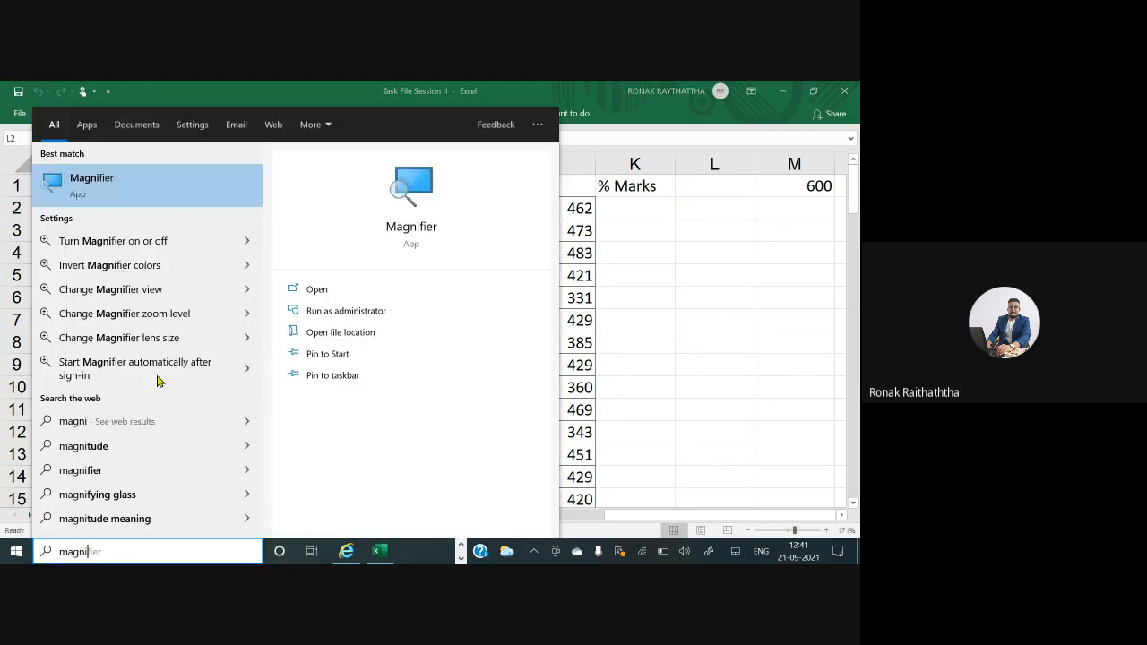
pyautogui.click(461, 254)
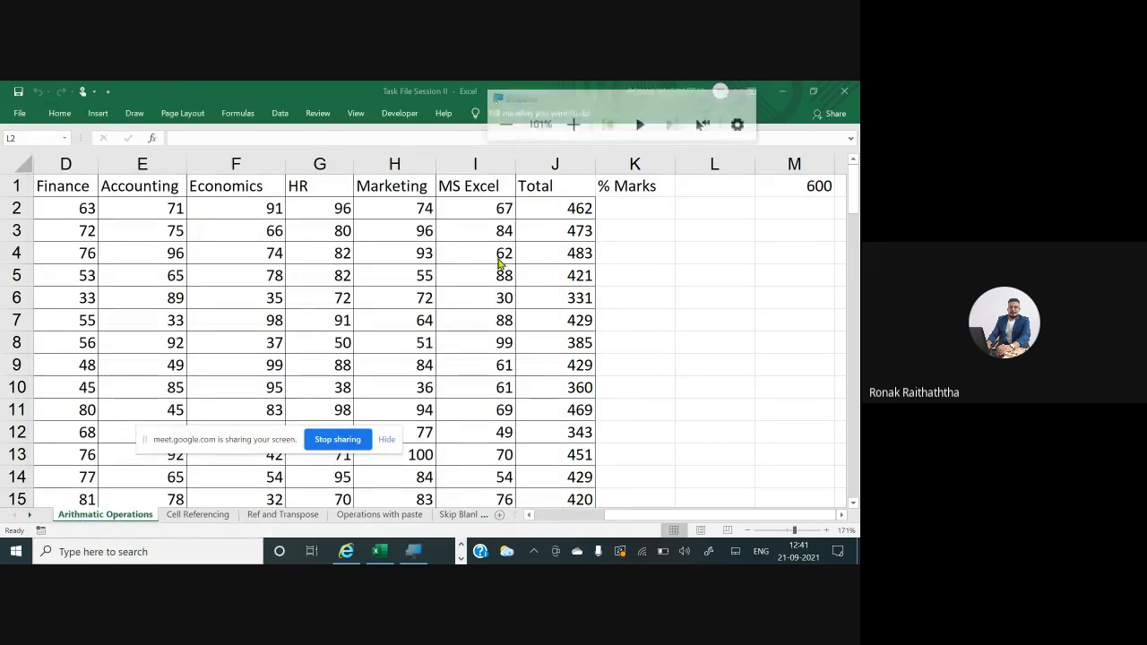
pyautogui.click(571, 124)
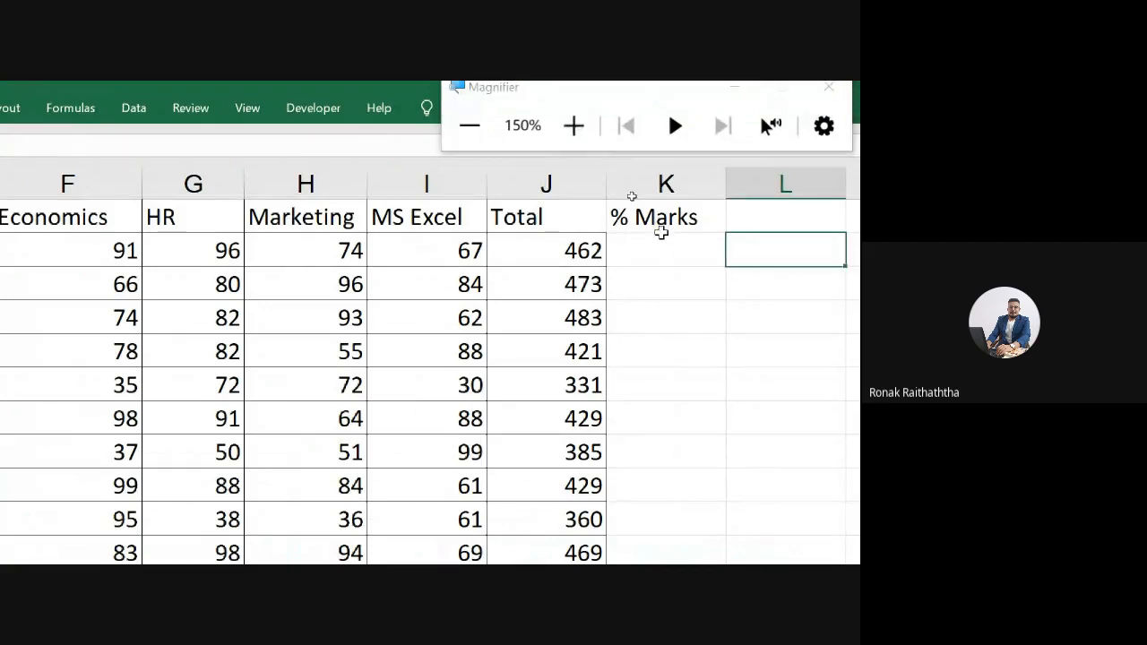
# Step: Start an IF formula in cell L2, beside the empty % Marks cell of the first record
pyautogui.click(663, 240)
pyautogui.click(760, 241)
pyautogui.write('=if')
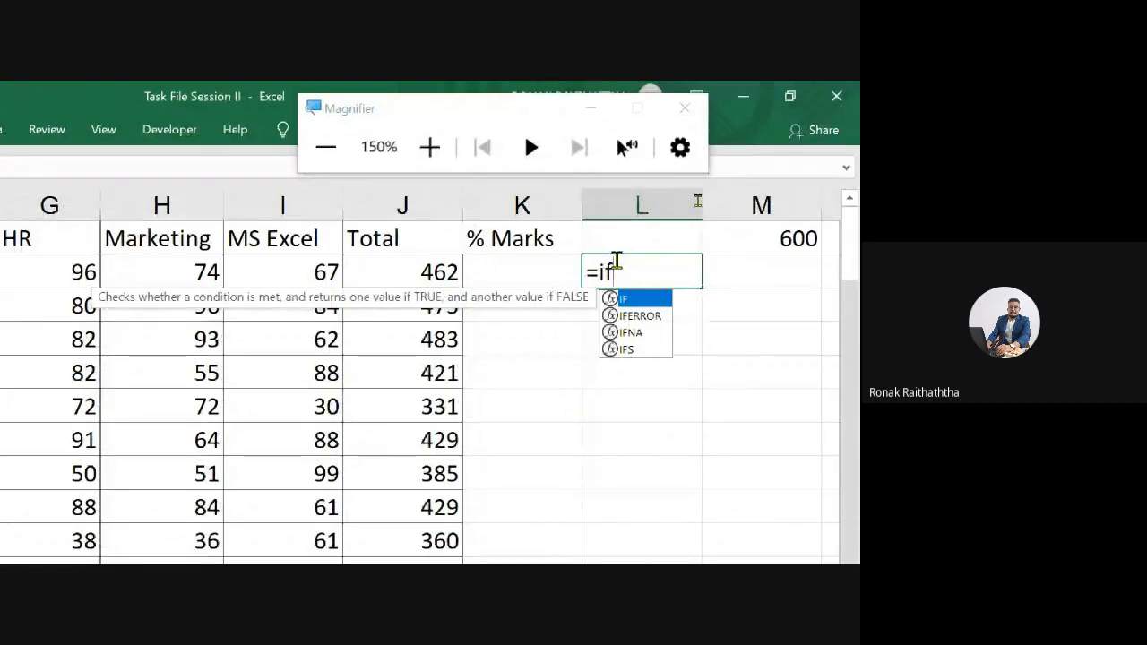
pyautogui.write('(')
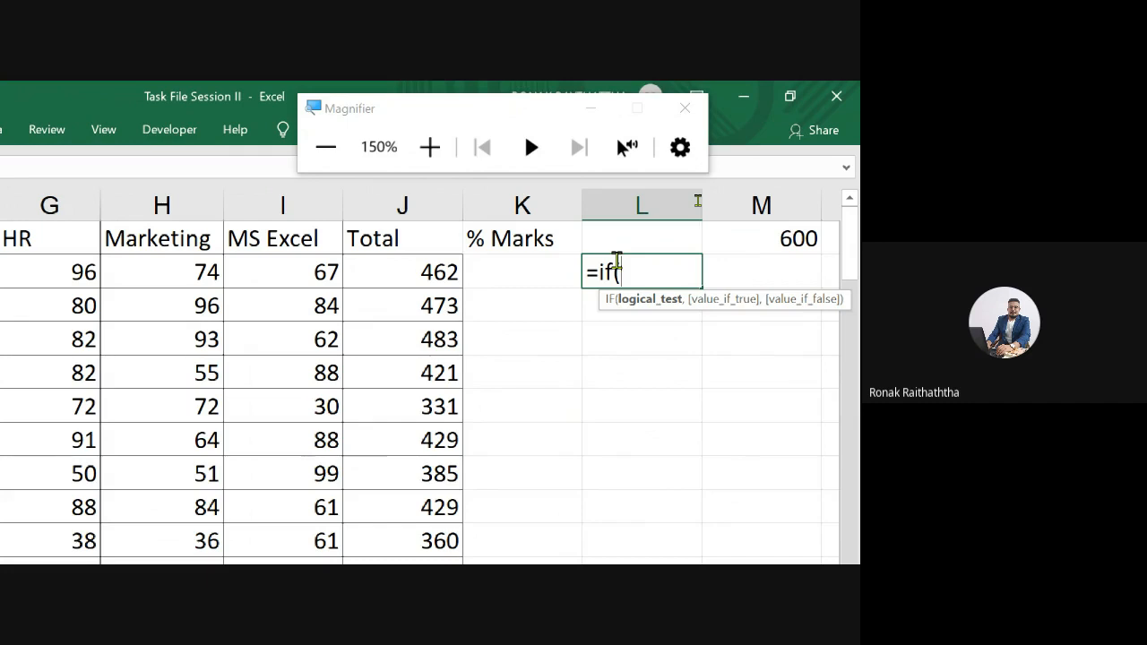
pyautogui.click(398, 267)
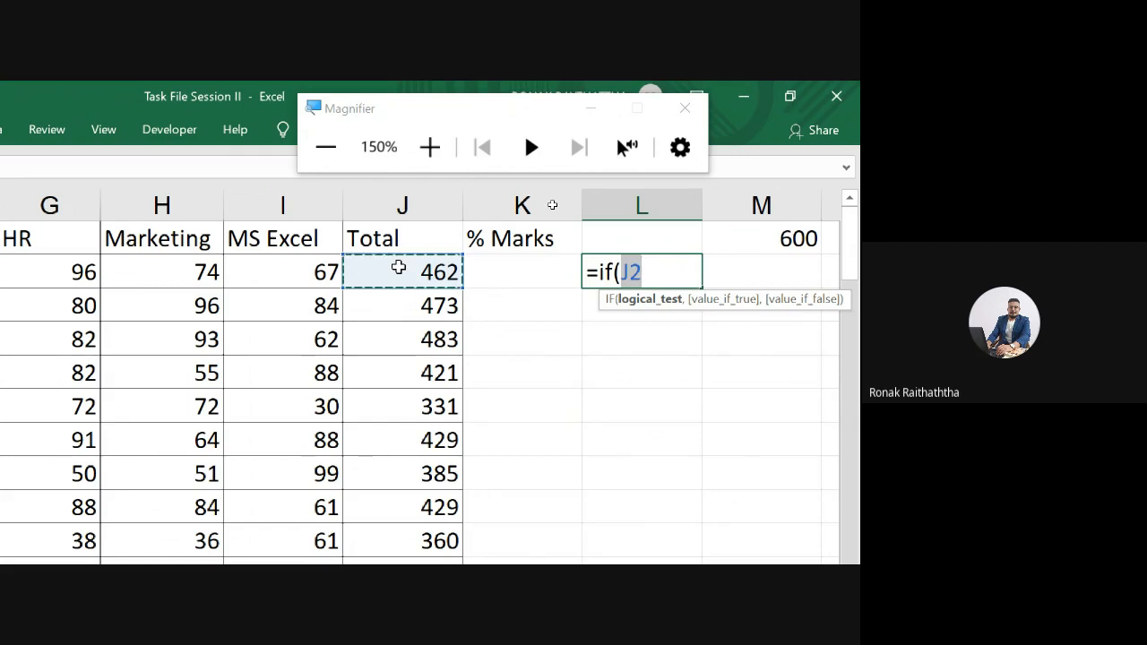
pyautogui.press('Right')
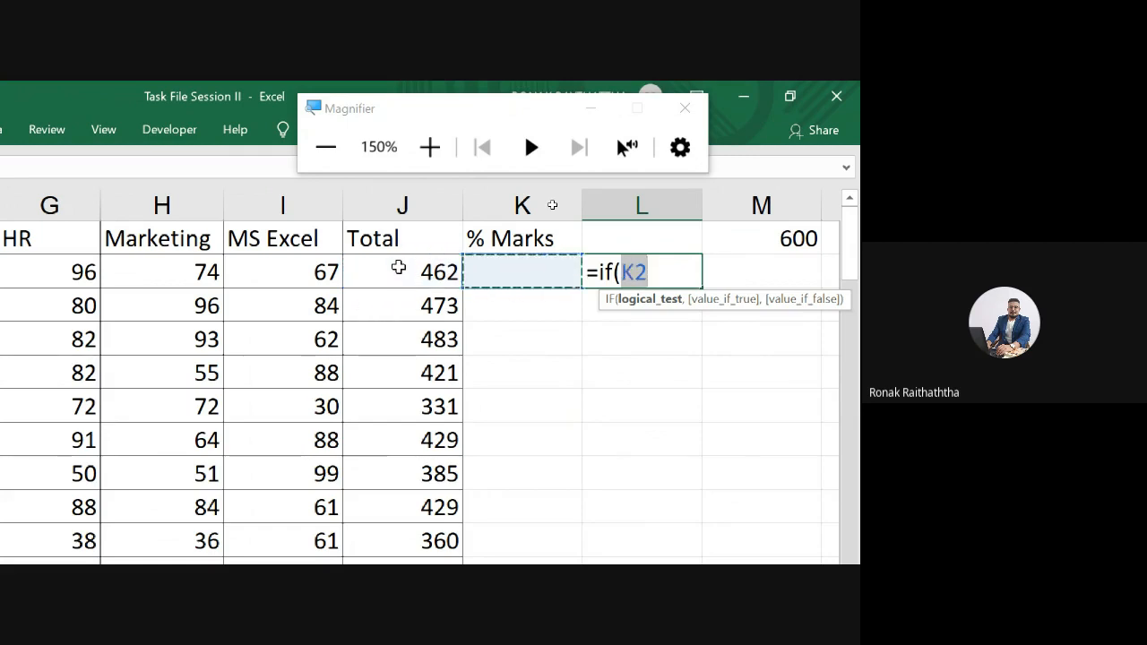
pyautogui.write('>')
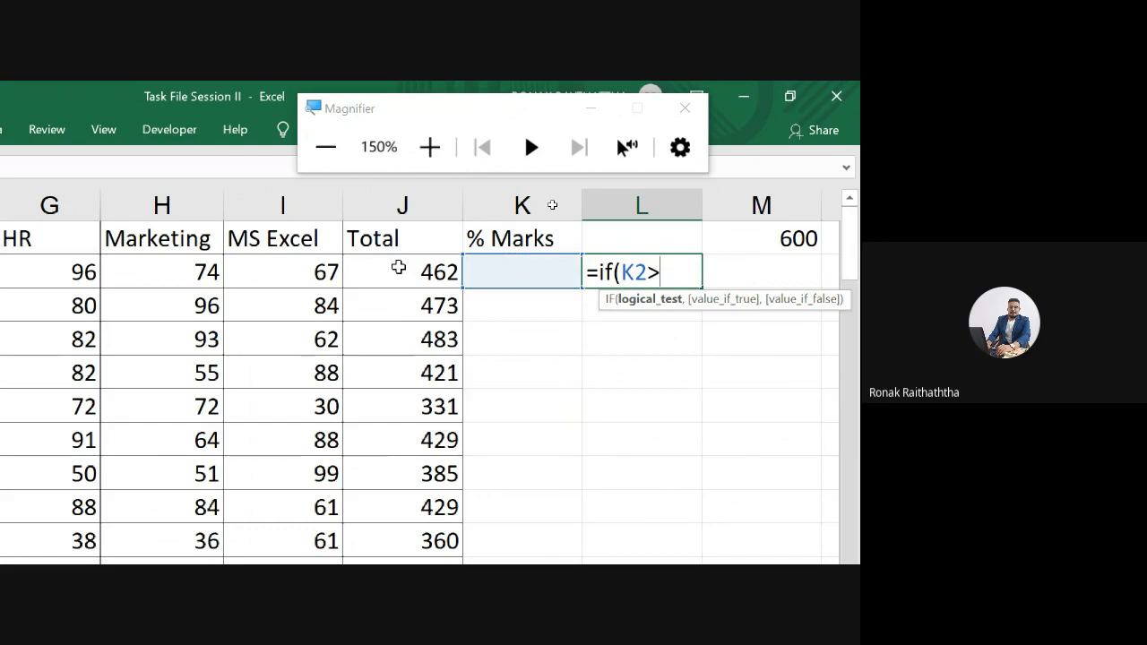
pyautogui.write('450')
pyautogui.press('BackSpace')
pyautogui.press('Left')
pyautogui.press('Delete')
pyautogui.press('BackSpace')
pyautogui.press('BackSpace')
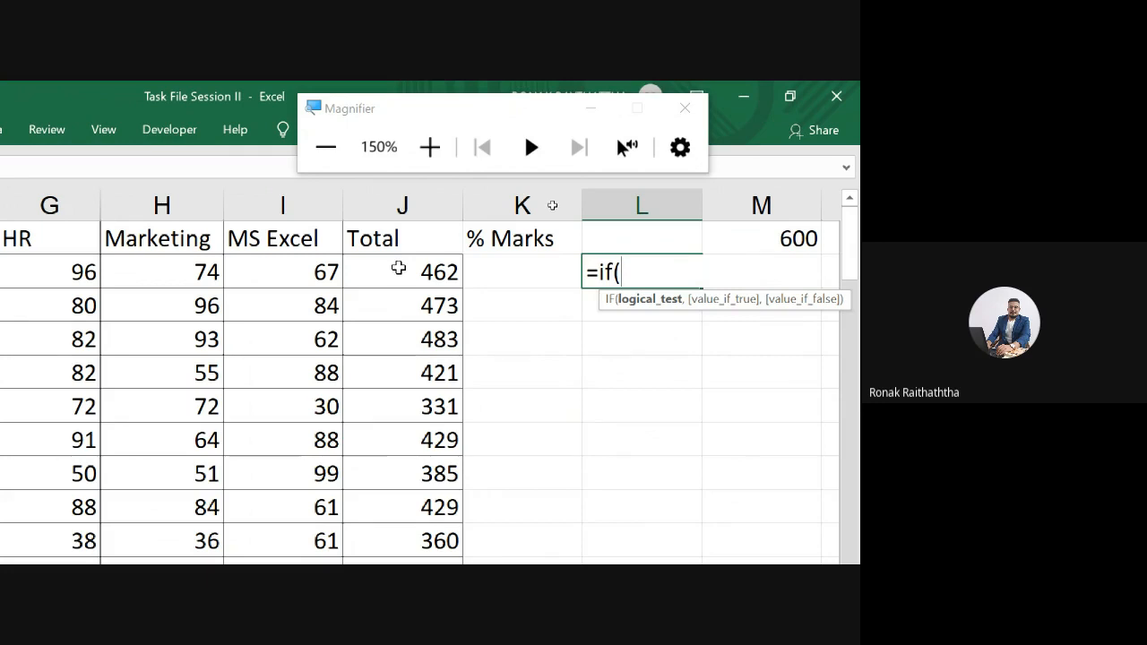
# Step: Complete the IF formula in L2 with the test J2>450, returning "Gift of 1000" if true and "BKT" if false
pyautogui.click(398, 268)
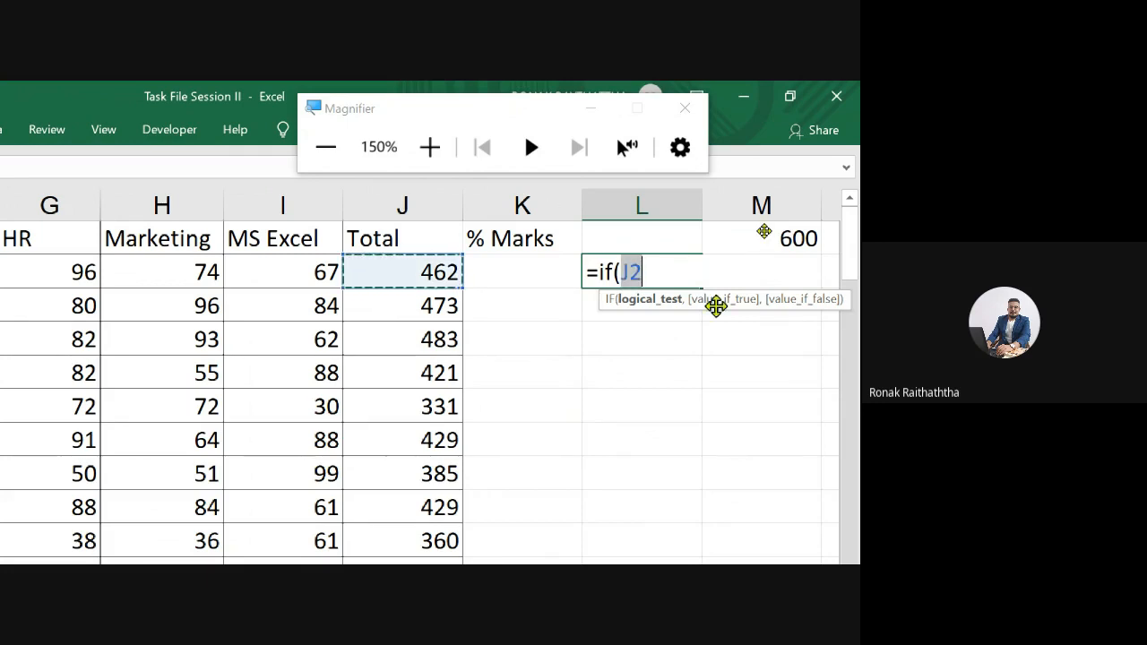
pyautogui.write('>450')
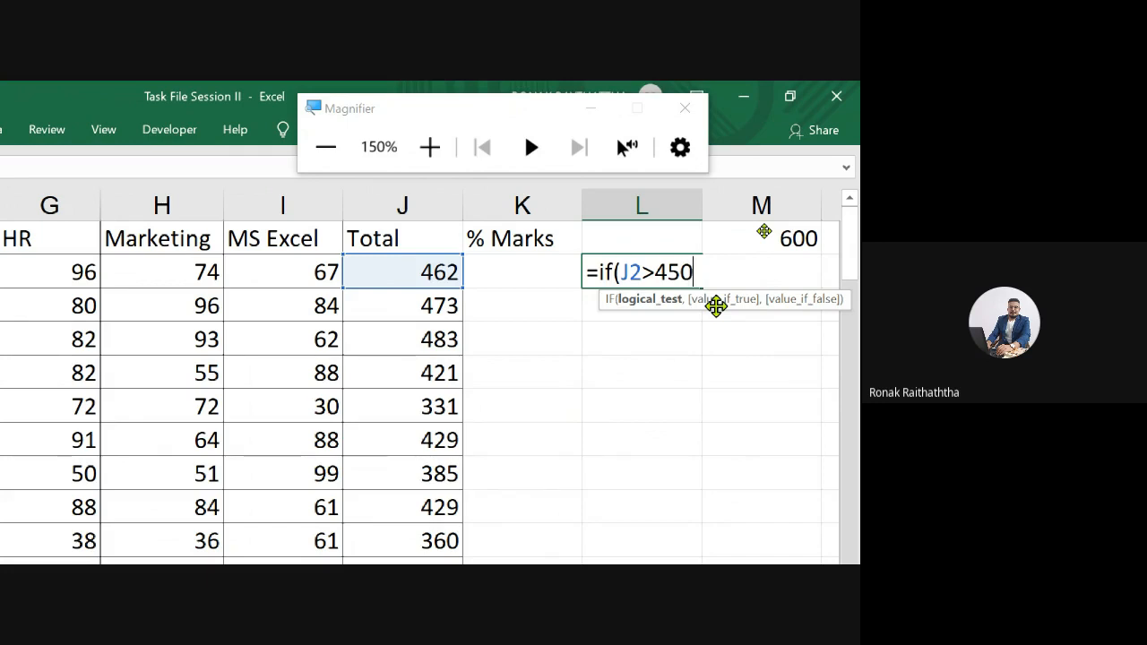
pyautogui.write(',')
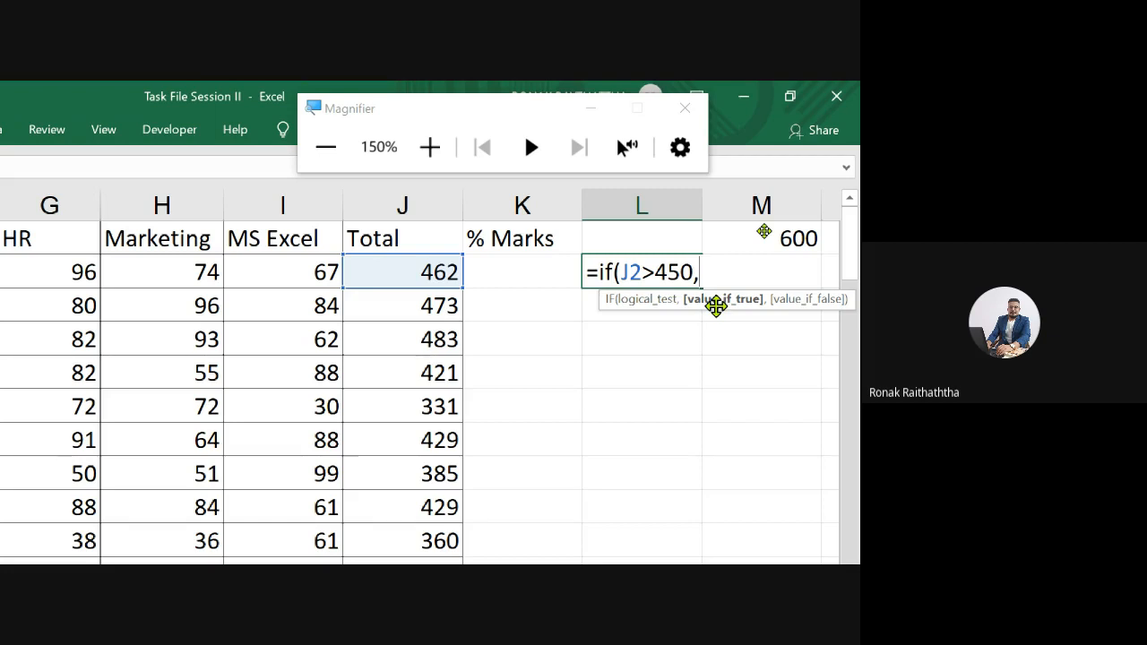
pyautogui.write('"')
pyautogui.write('Gift of ')
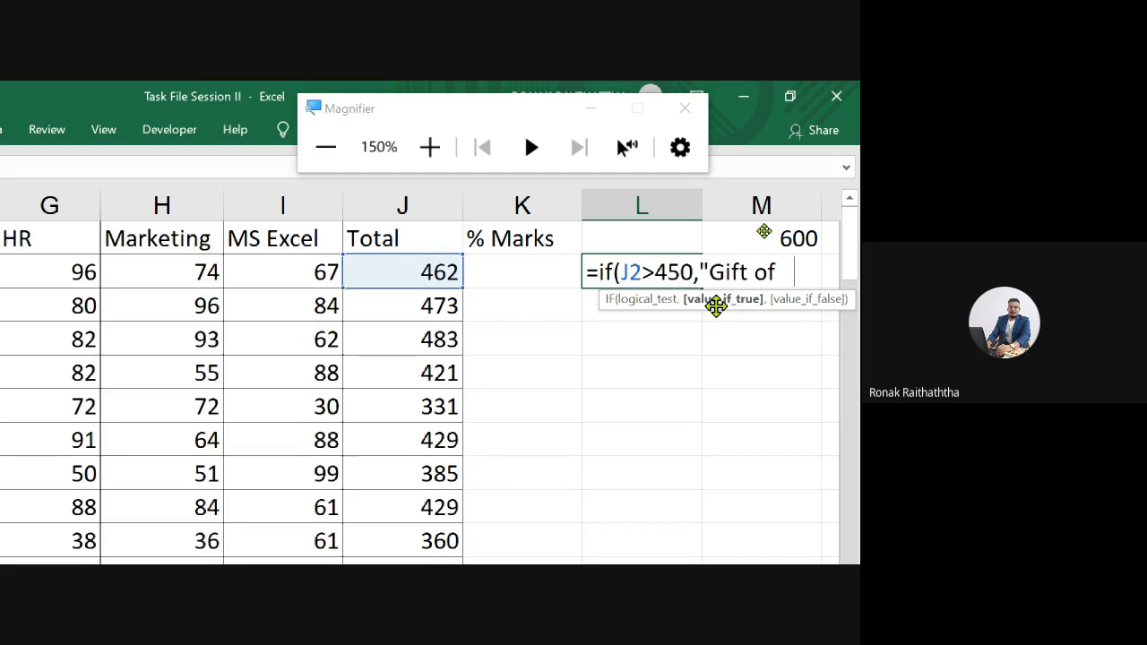
pyautogui.write('1000')
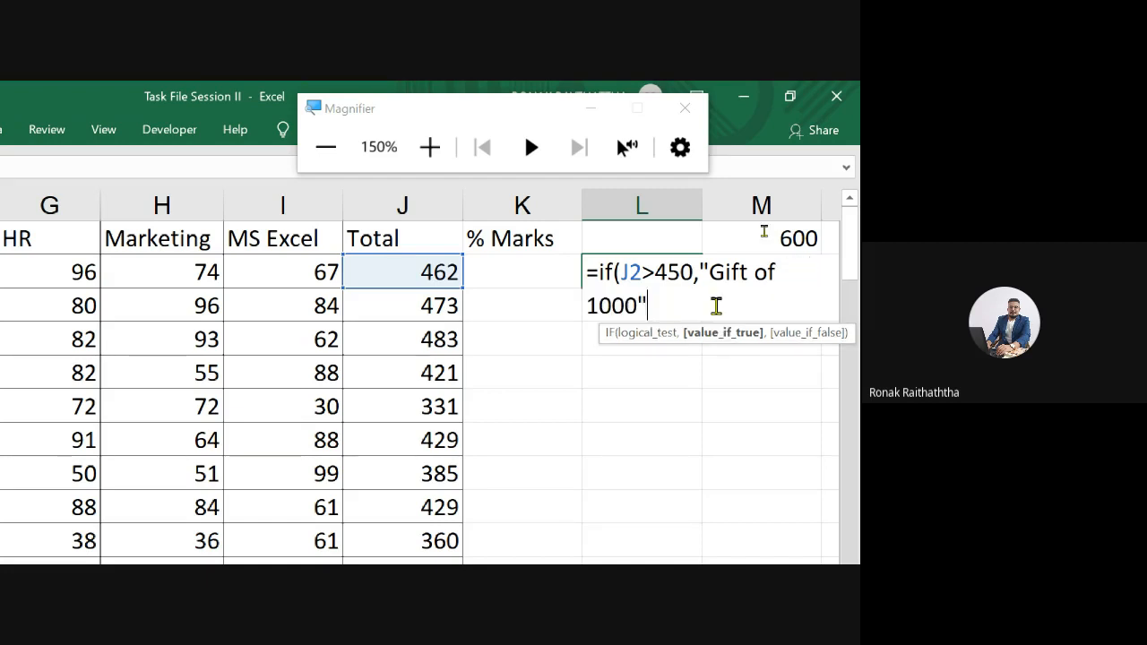
pyautogui.write('",')
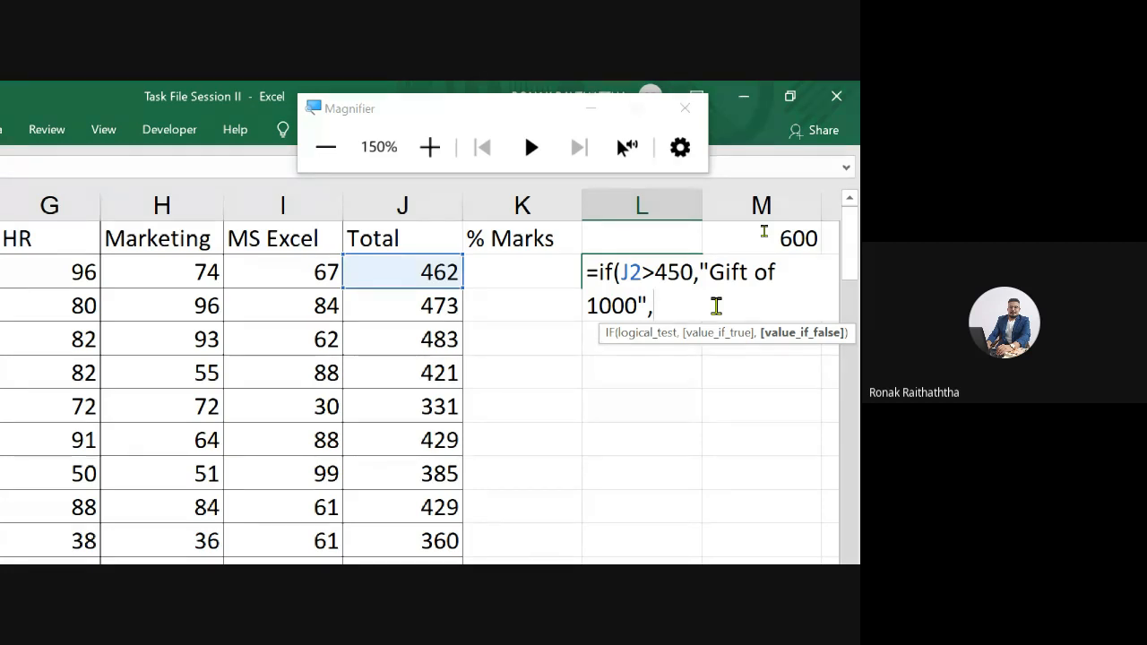
pyautogui.write('"B KT')
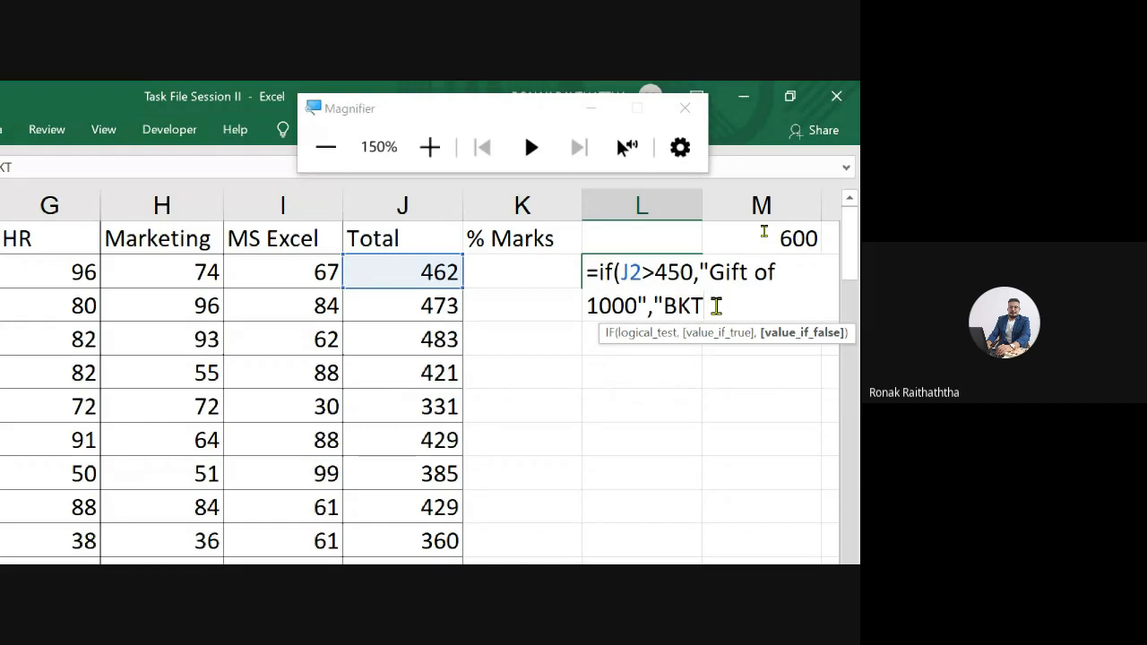
pyautogui.write('"')
pyautogui.write(')')
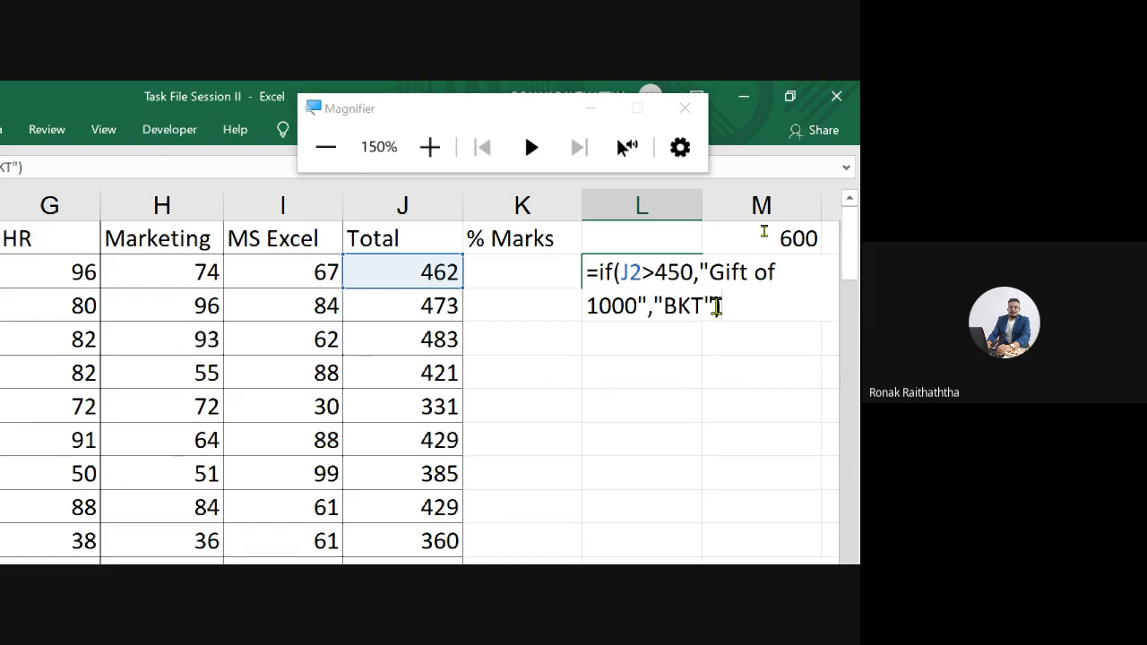
pyautogui.press('Return')
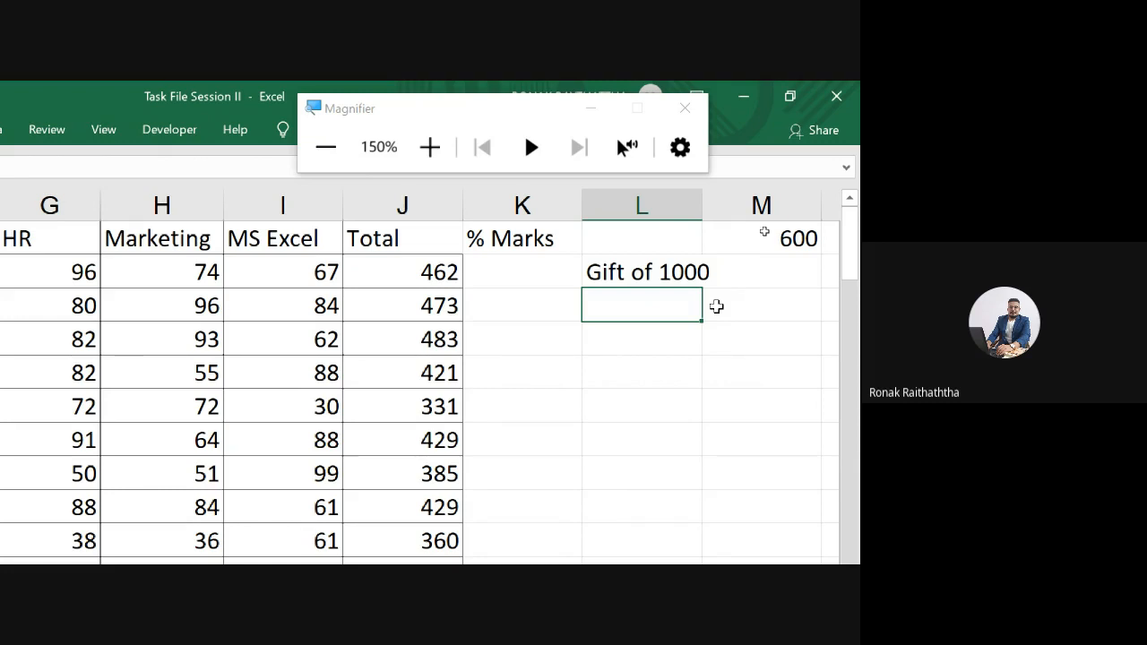
# Step: Fill the L2 formula down column L for all records, and clear the copies below L2
pyautogui.press('Up')
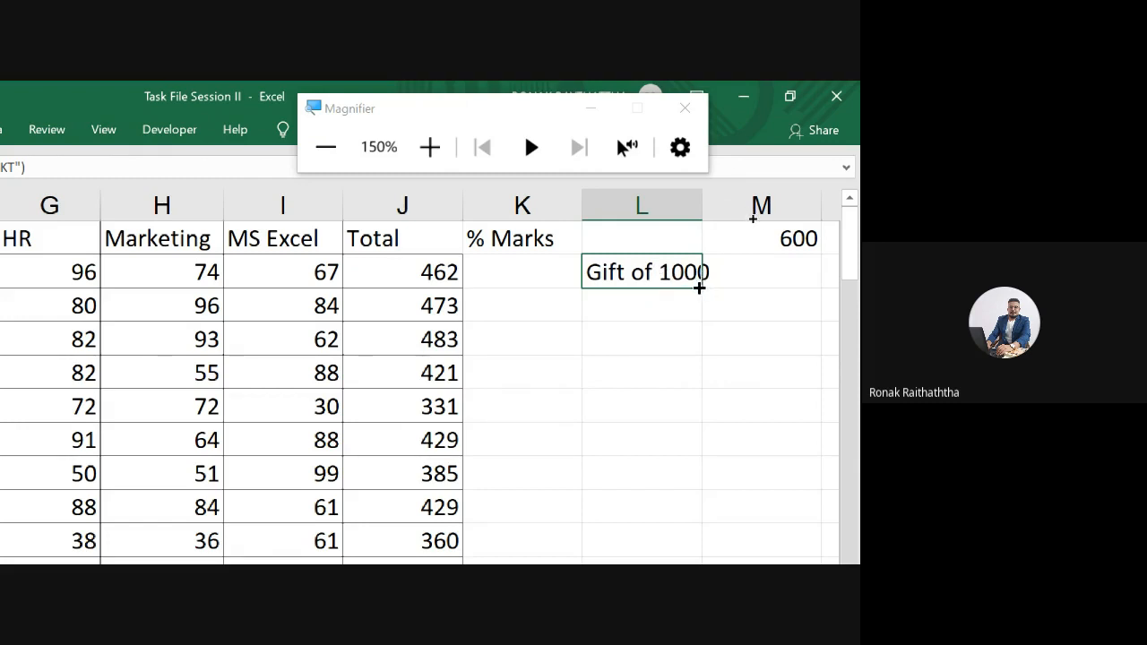
pyautogui.doubleClick(699, 287)
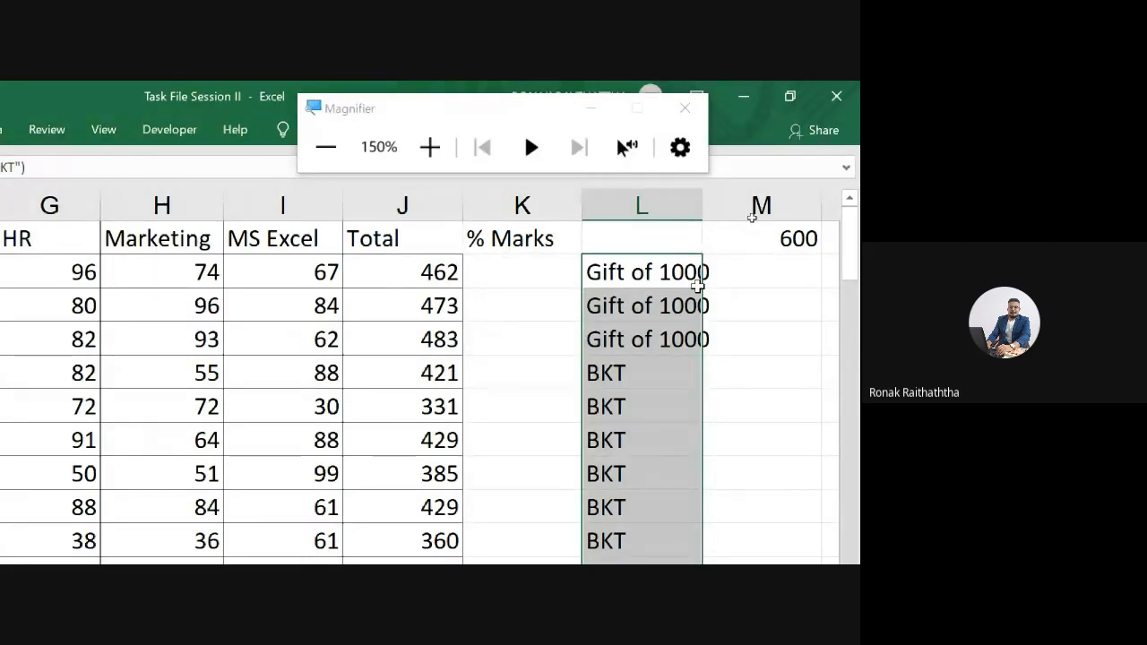
pyautogui.press('Down')
pyautogui.press('Down')
pyautogui.press('Up')
pyautogui.hotkey('ctrl', 'shift', 'Down')
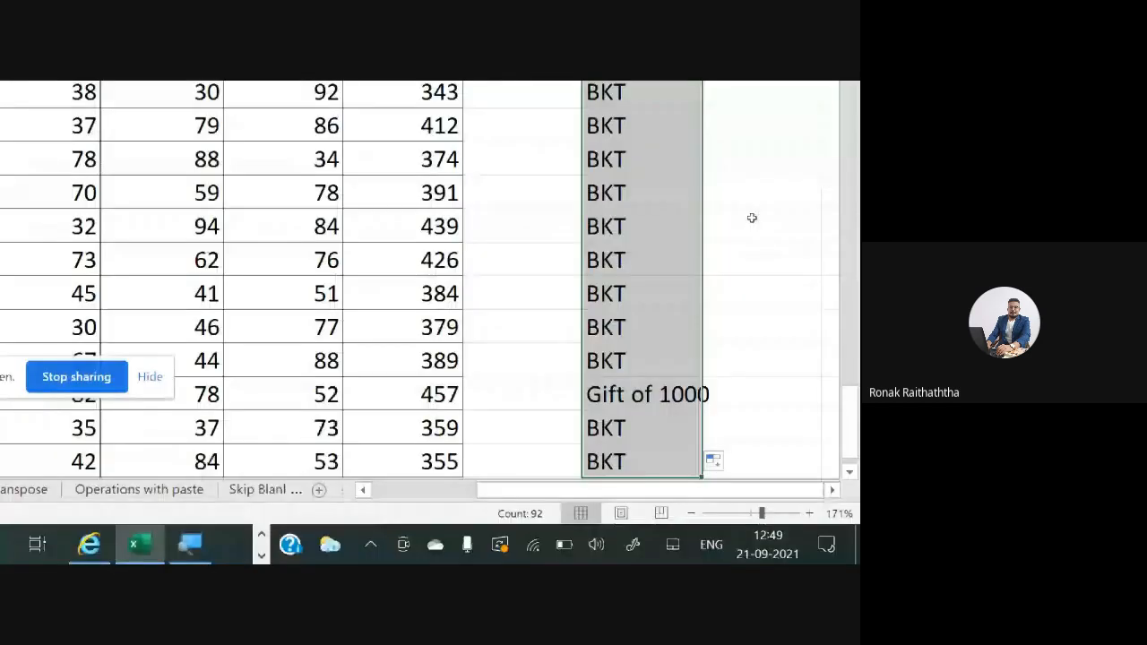
pyautogui.press('Delete')
# Step: Copy the IF formula from L2 and paste it into cells L3:L15
pyautogui.click(698, 283)
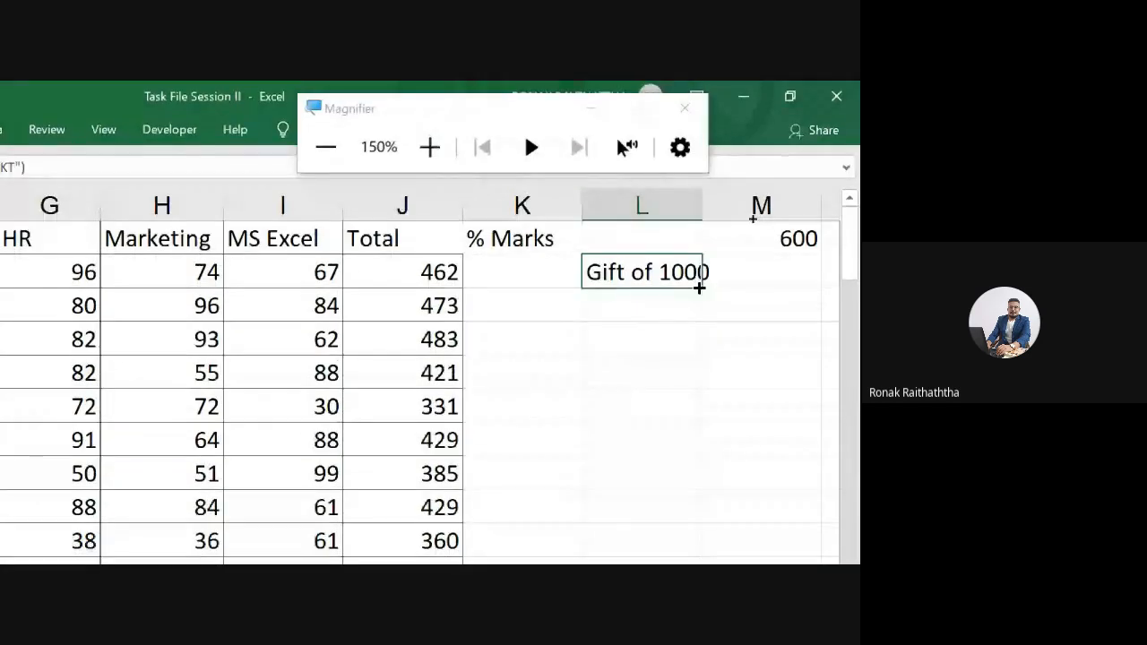
pyautogui.hotkey('ctrl', 'c')
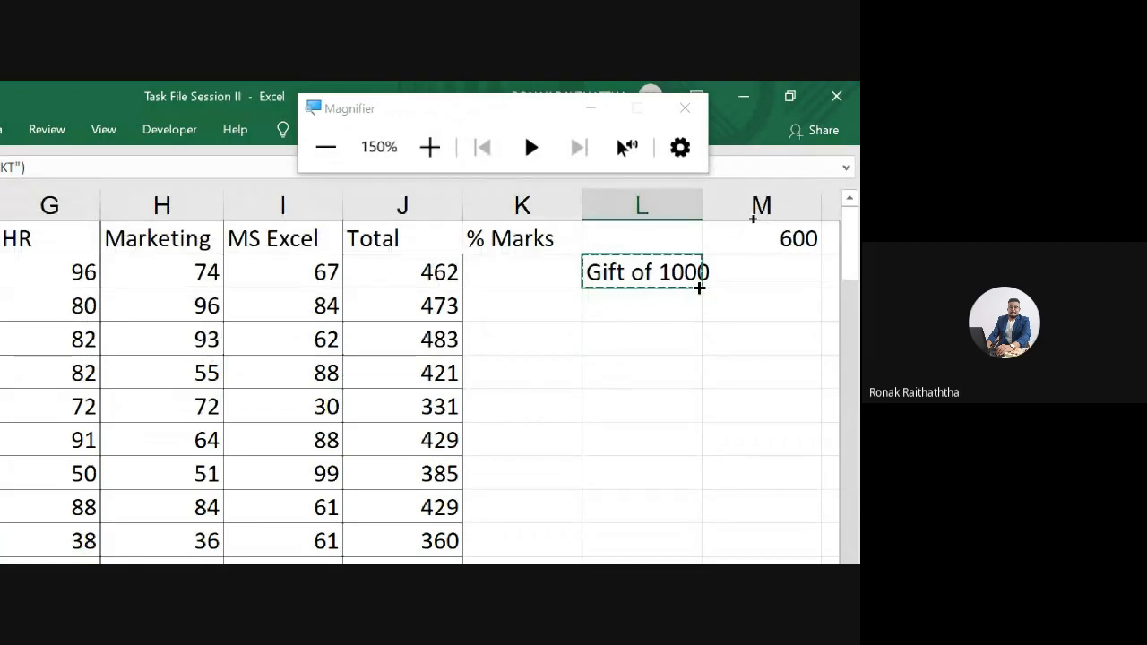
pyautogui.press('Down')
pyautogui.hotkey('shift', 'Down')
pyautogui.hotkey('shift', 'Down')
pyautogui.hotkey('shift', 'Down')
pyautogui.hotkey('shift', 'Down')
pyautogui.hotkey('shift', 'Down')
pyautogui.hotkey('shift', 'Down')
pyautogui.hotkey('shift', 'Down')
pyautogui.hotkey('shift', 'Down')
pyautogui.hotkey('shift', 'Down')
pyautogui.hotkey('shift', 'Down')
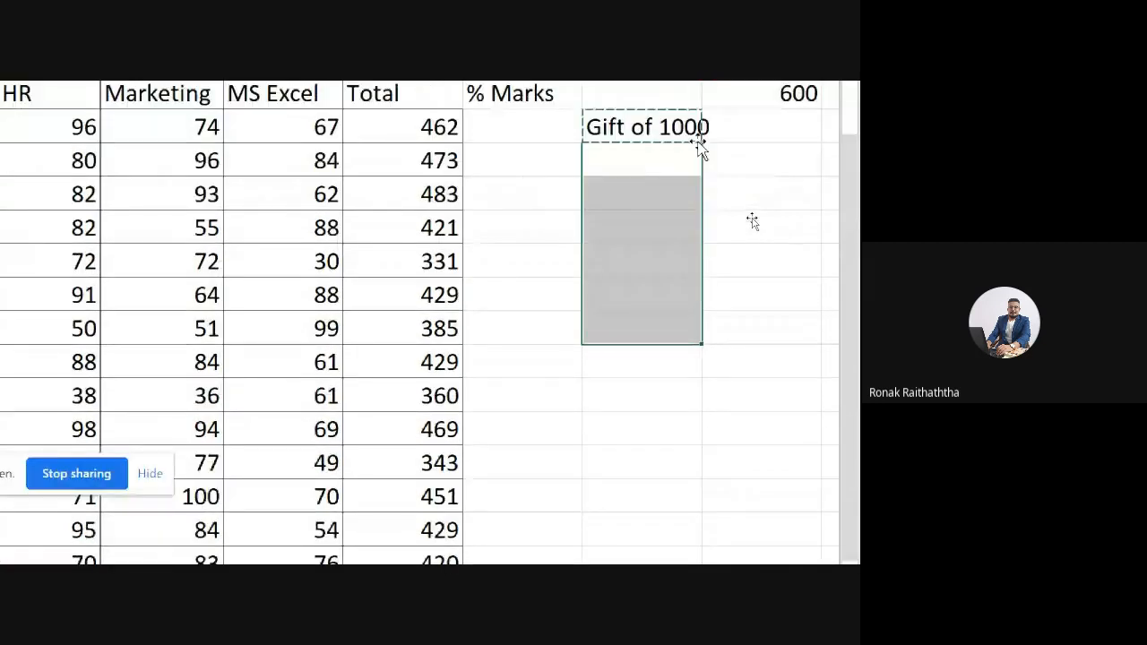
pyautogui.hotkey('shift', 'Down')
pyautogui.hotkey('shift', 'Down')
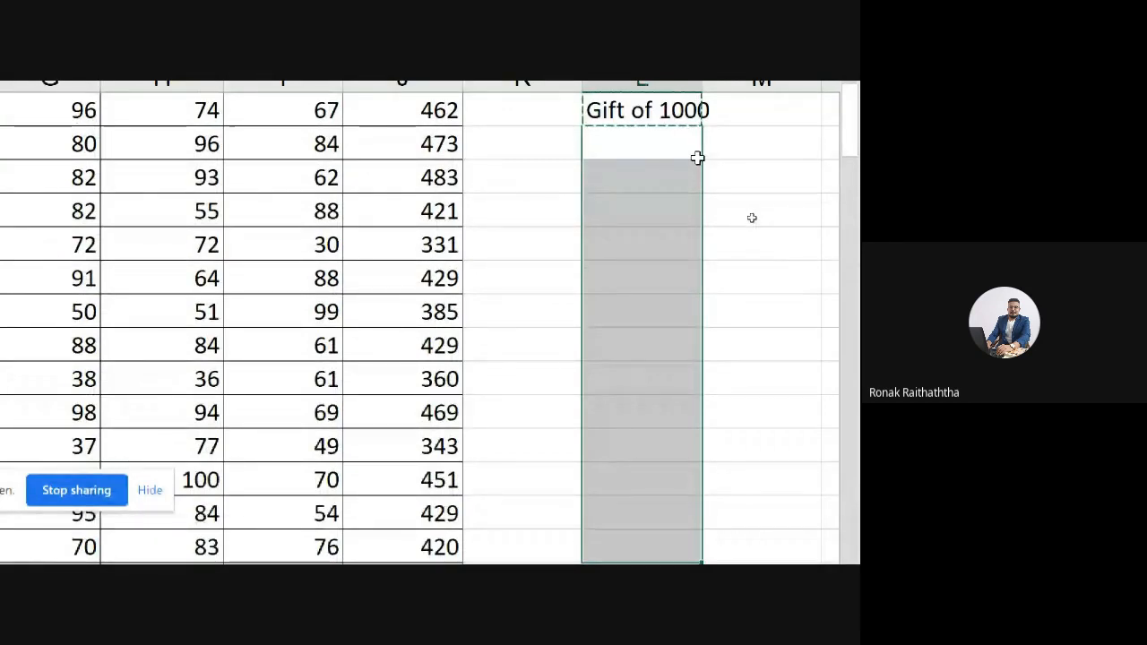
pyautogui.hotkey('ctrl', 'v')
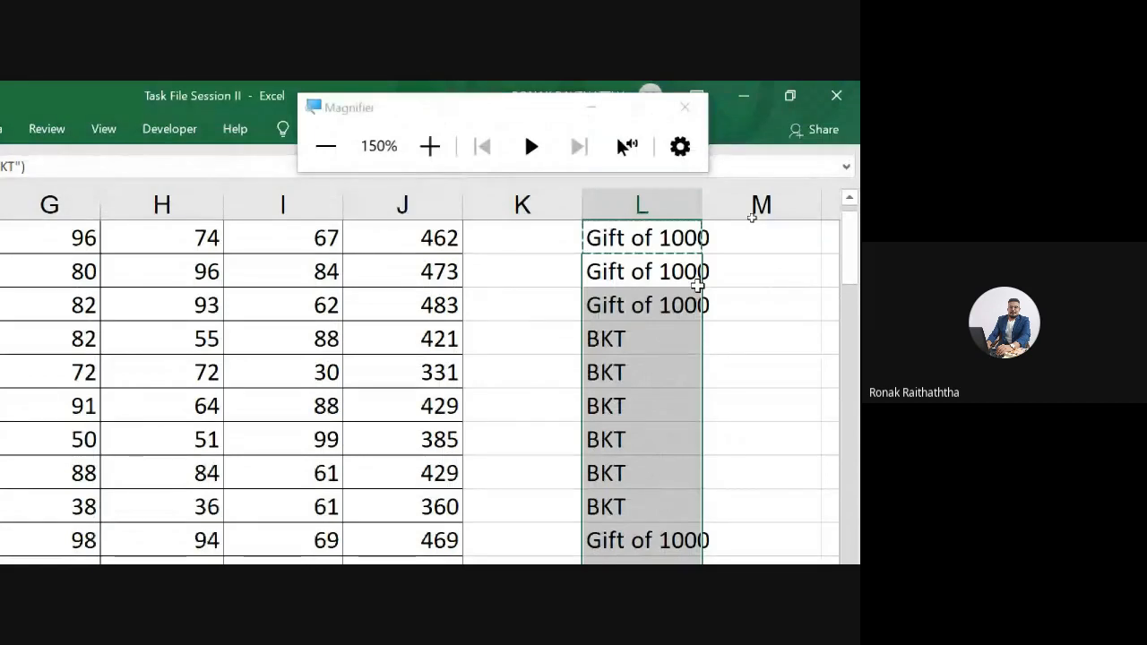
# Step: Inspect the pasted formula in L4 to check which total cell it references
pyautogui.click(698, 269)
pyautogui.press('F2')
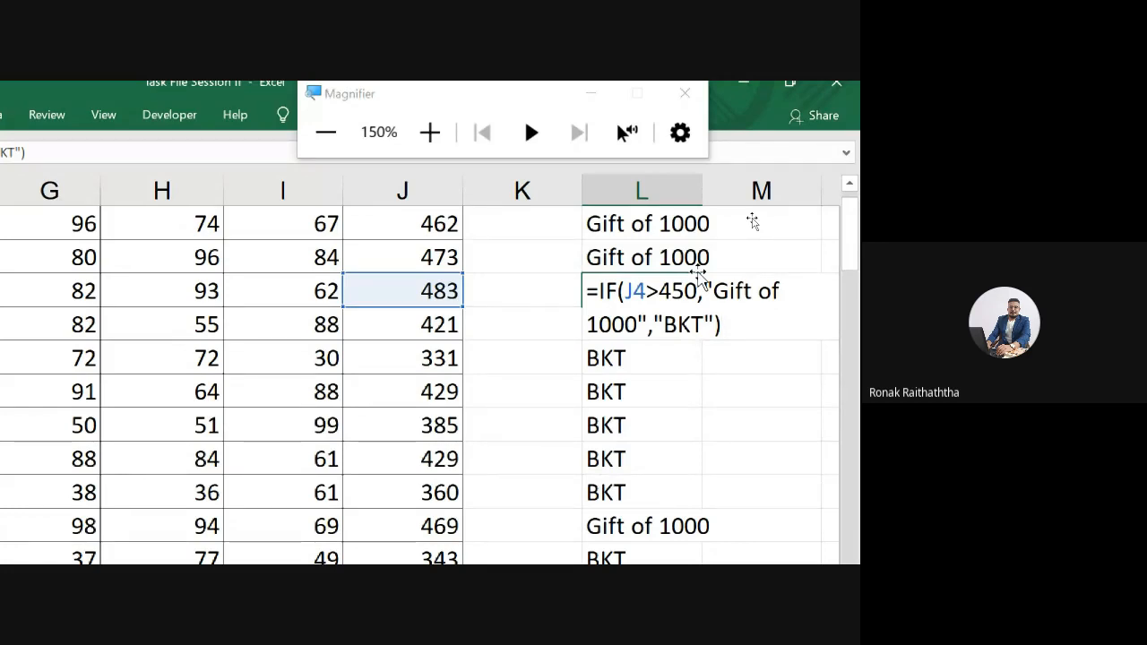
pyautogui.hotkey('ctrl', 'Return')
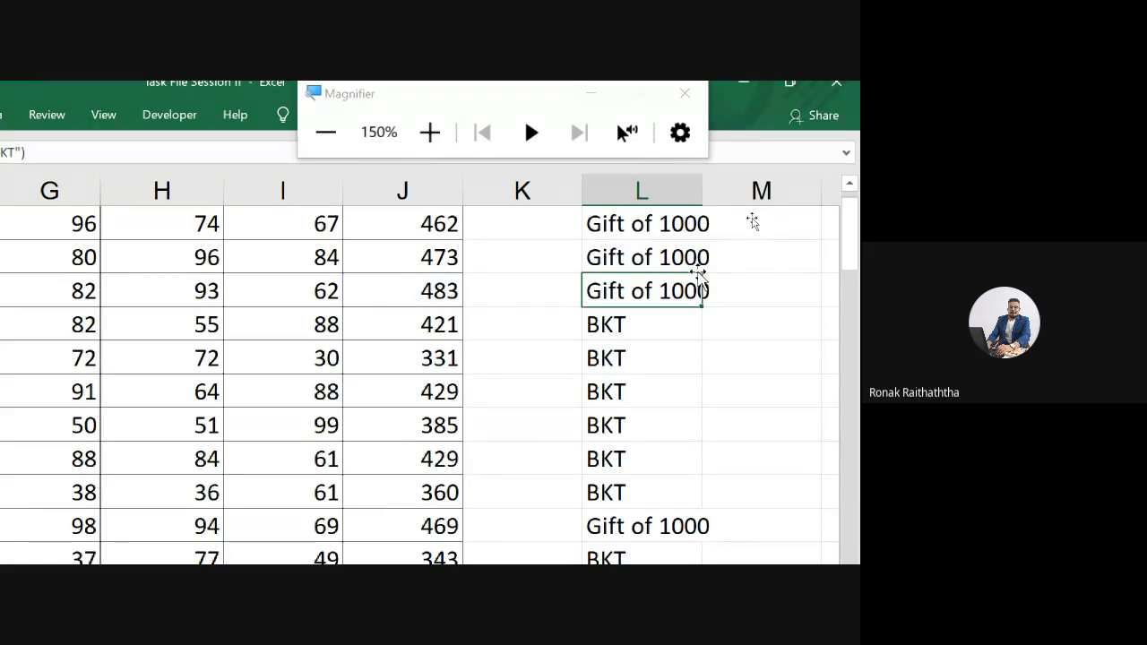
# Step: Start an IF formula in M2 with a nested MAX function as its logical test
pyautogui.press('Up')
pyautogui.press('Up')
pyautogui.press('Up')
pyautogui.press('Down')
pyautogui.press('Right')
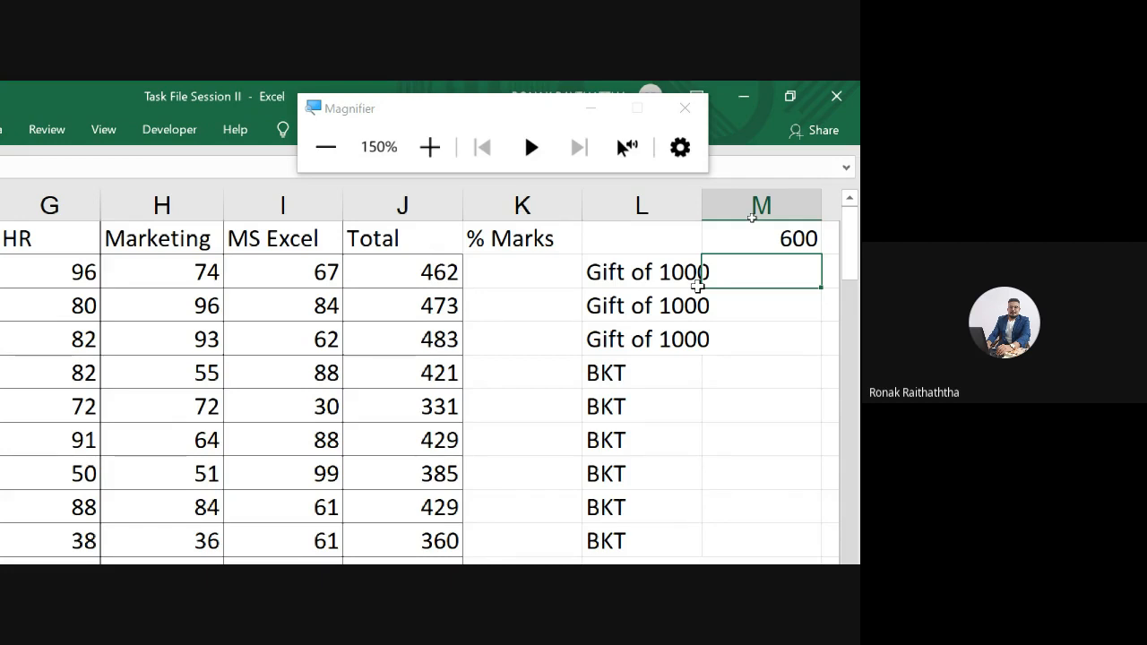
pyautogui.hscroll(2, 698, 285)
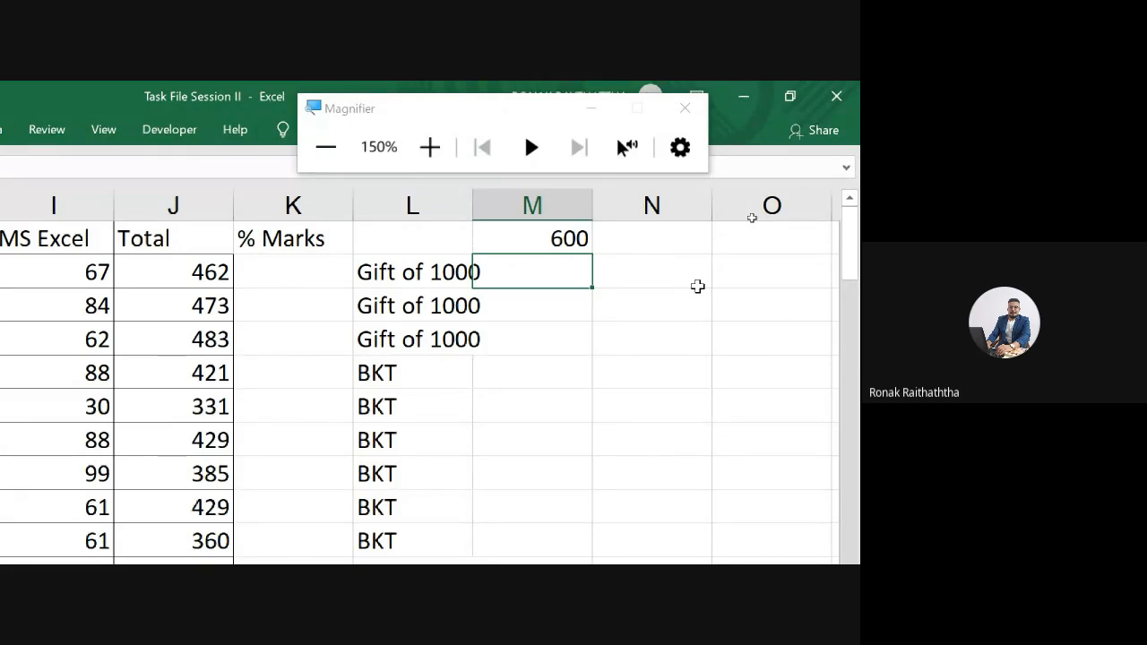
pyautogui.write('=if')
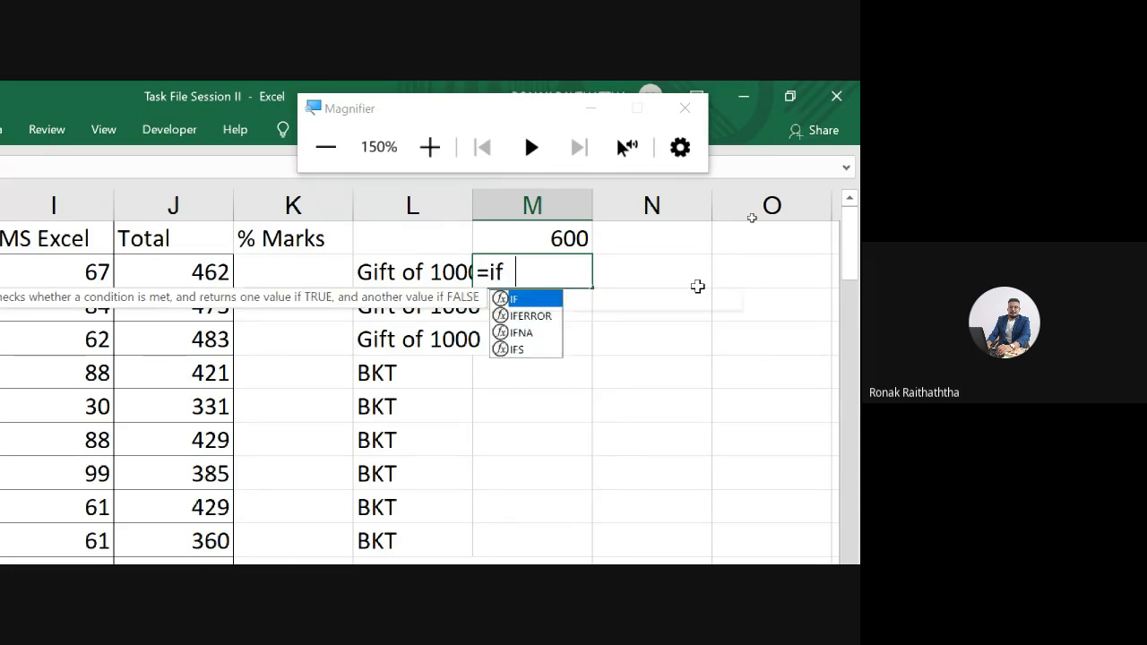
pyautogui.press('Tab')
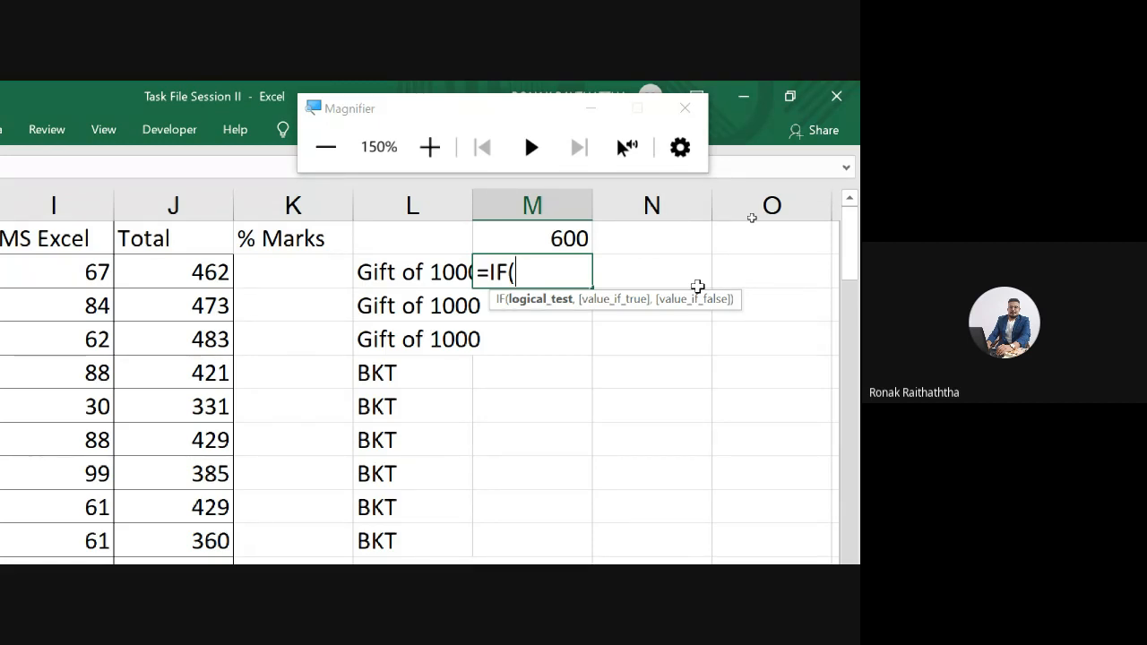
pyautogui.write('max')
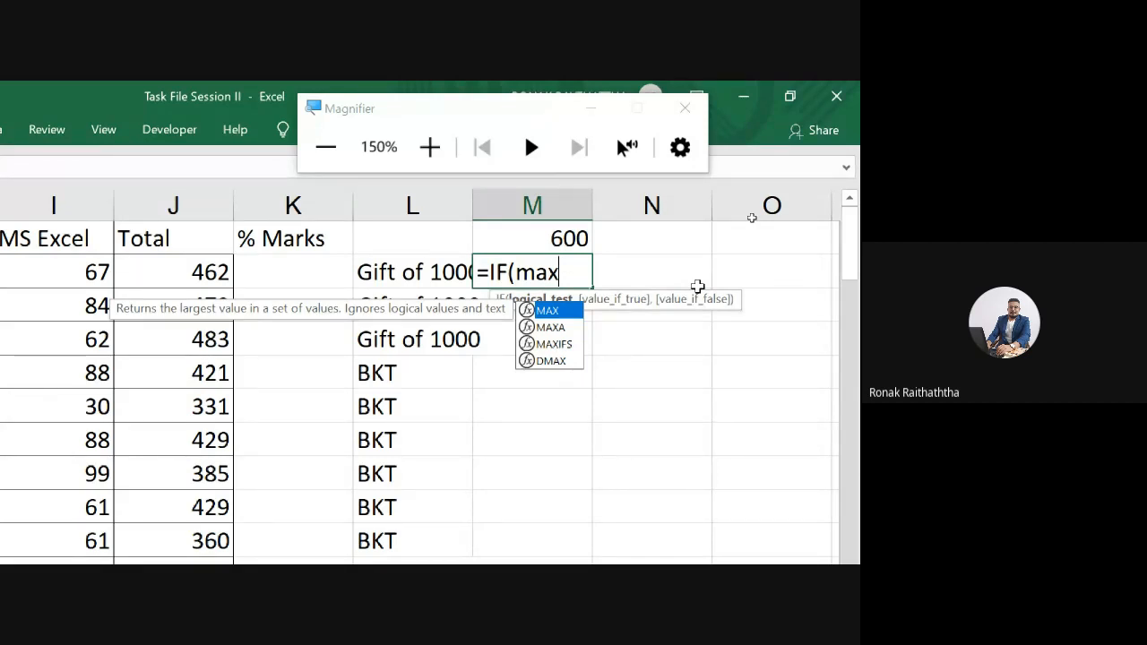
pyautogui.write('(')
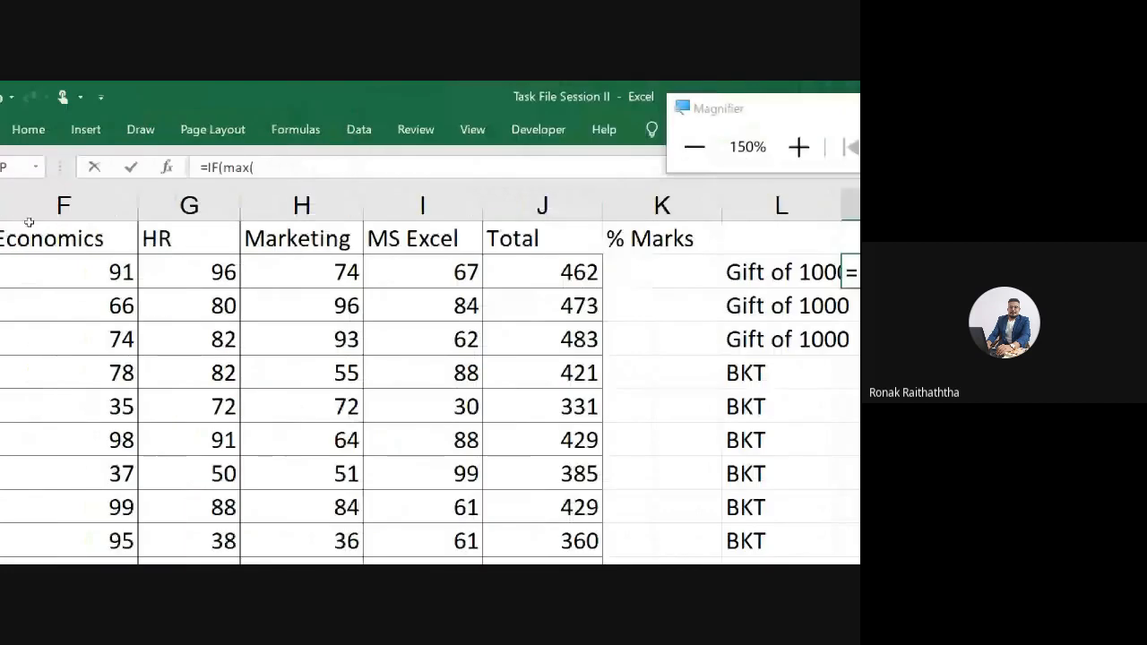
# Step: Give the MAX function the subject marks D2:I2 and test whether its result is greater than 90
pyautogui.click(78, 213)
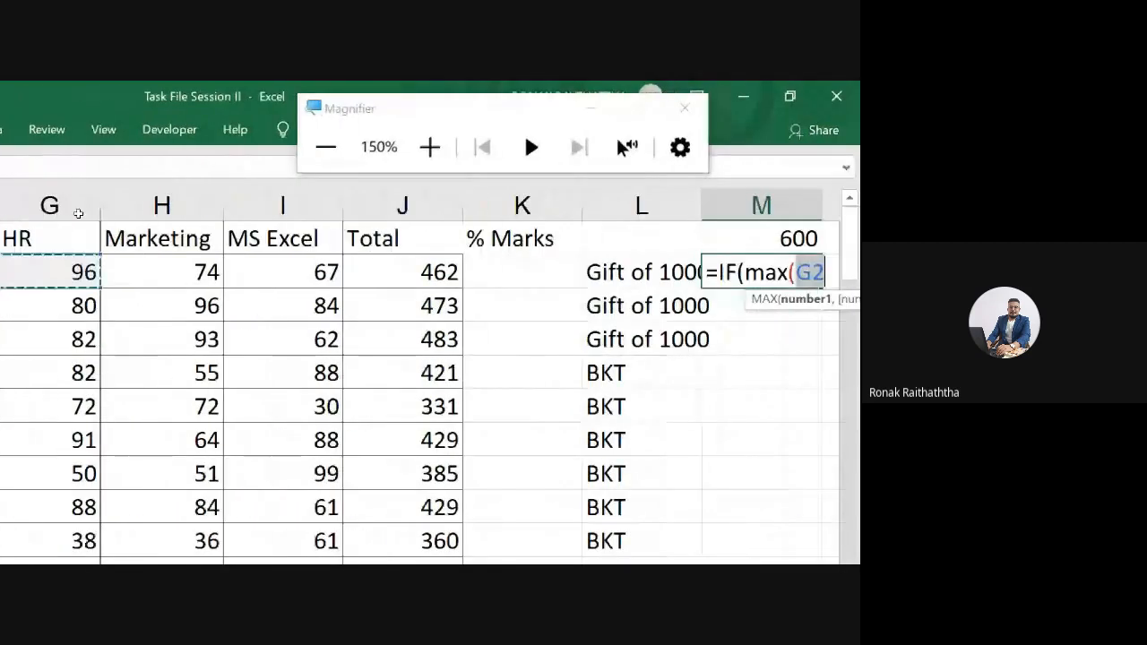
pyautogui.hscroll(-3, 430, 386)
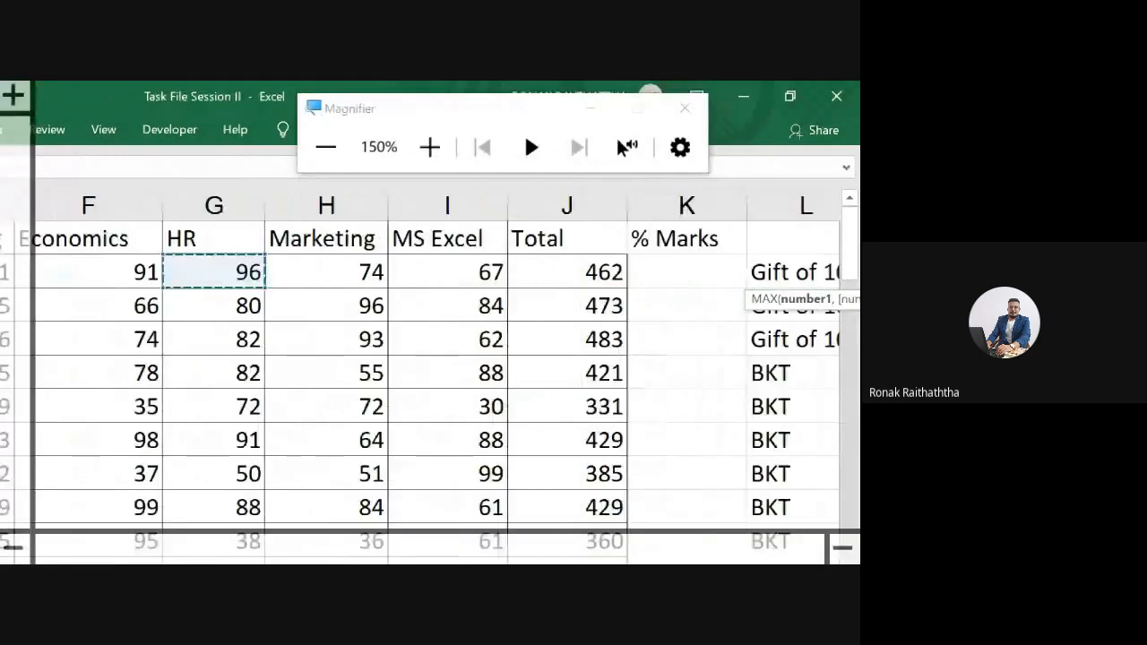
pyautogui.hscroll(-2, 264, 305)
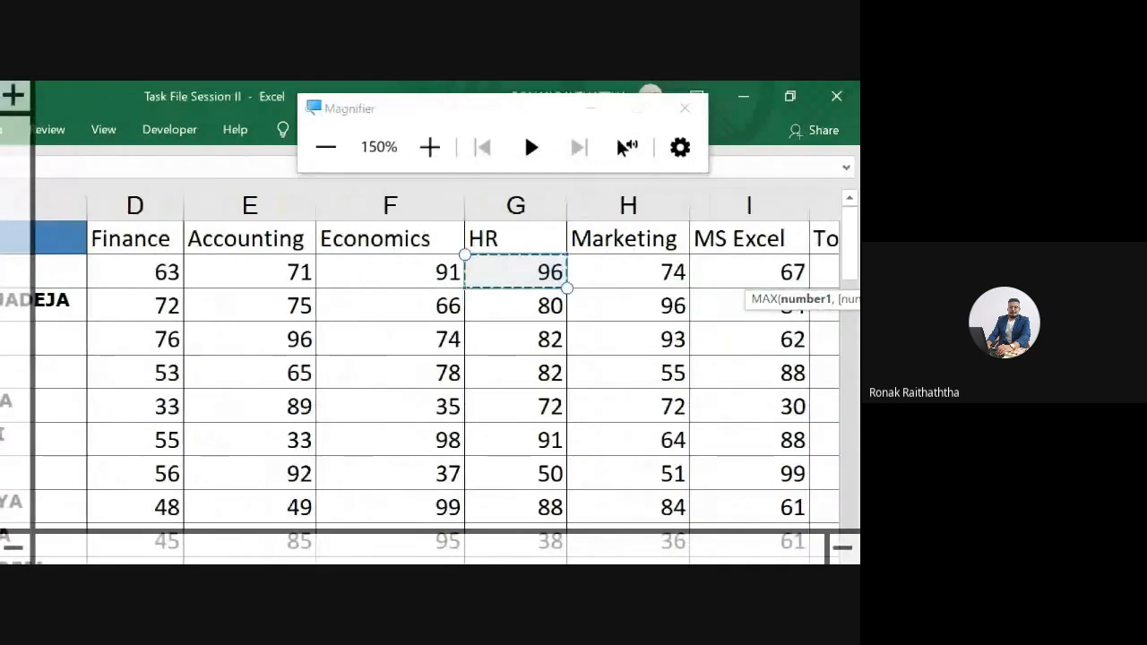
pyautogui.click(130, 266)
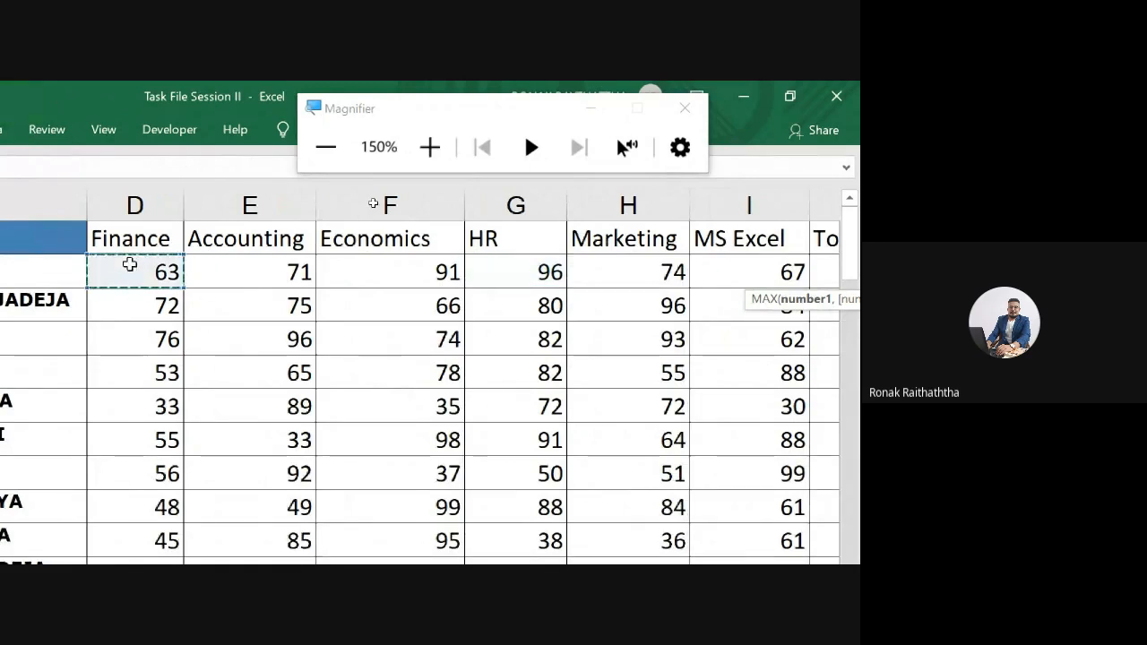
pyautogui.moveTo(130, 267); pyautogui.dragTo(659, 272)
pyautogui.hotkey('shift', 'Left')
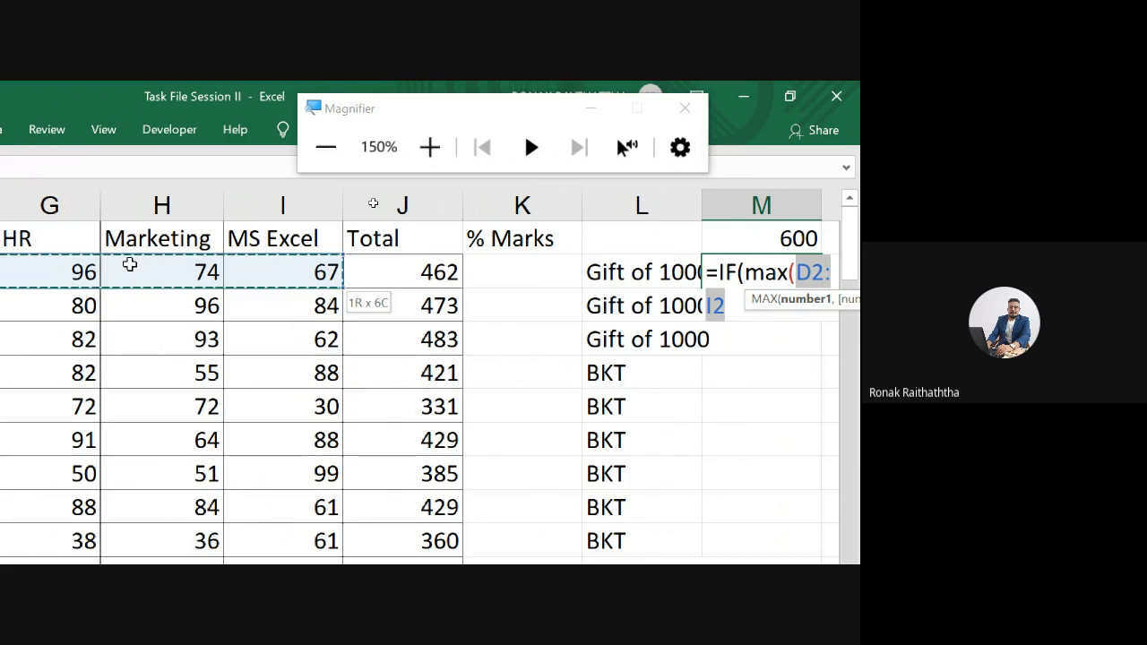
pyautogui.write(')')
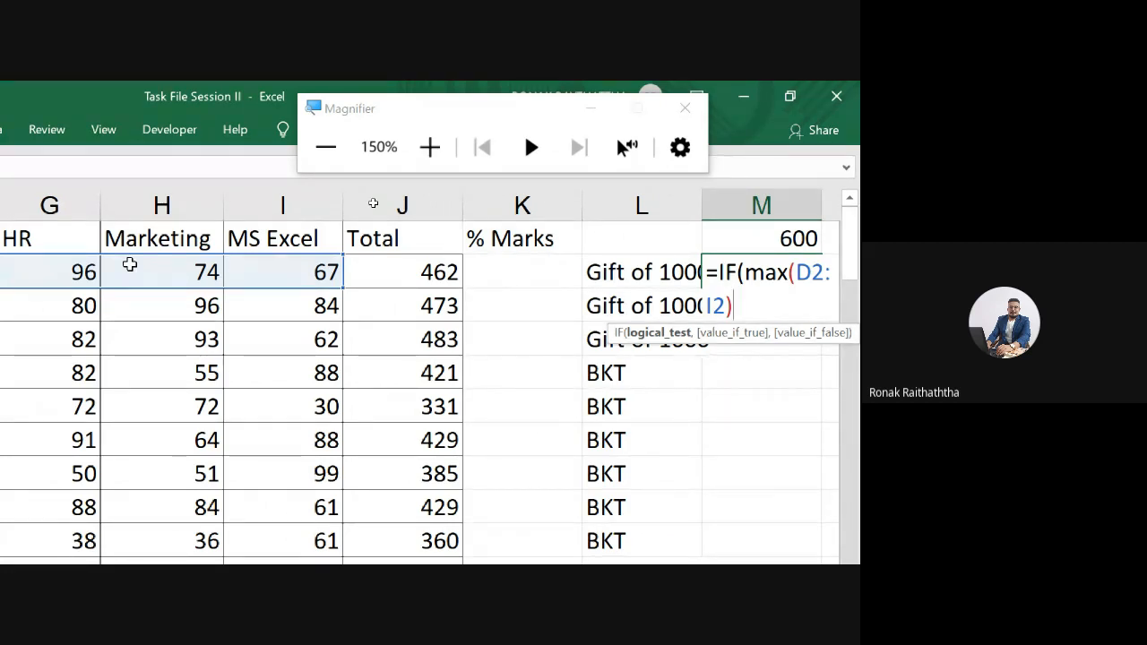
pyautogui.write('> 90')
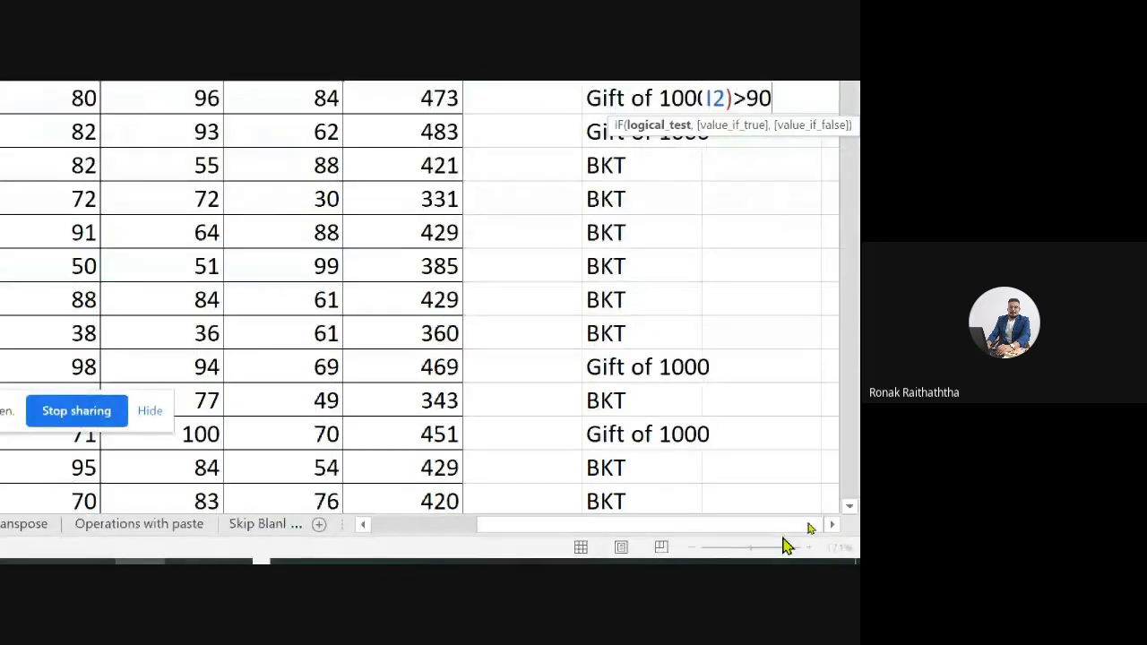
# Step: Complete the M2 formula so it returns "Gift of 1000" if true and "BKT" if false
pyautogui.click(834, 525)
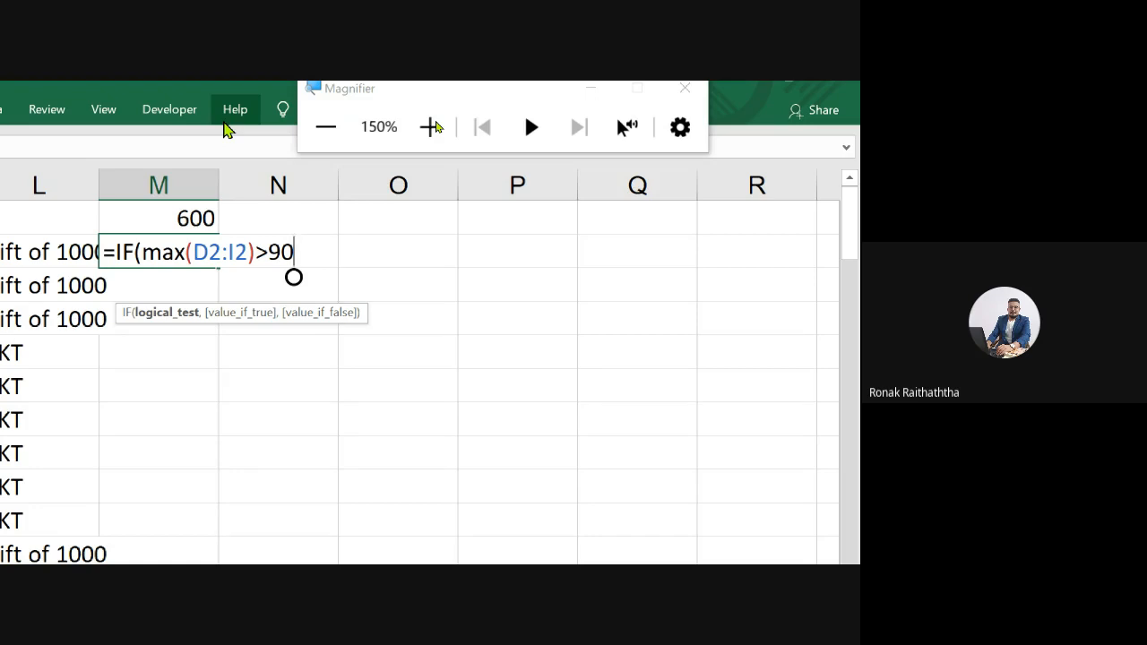
pyautogui.write(',')
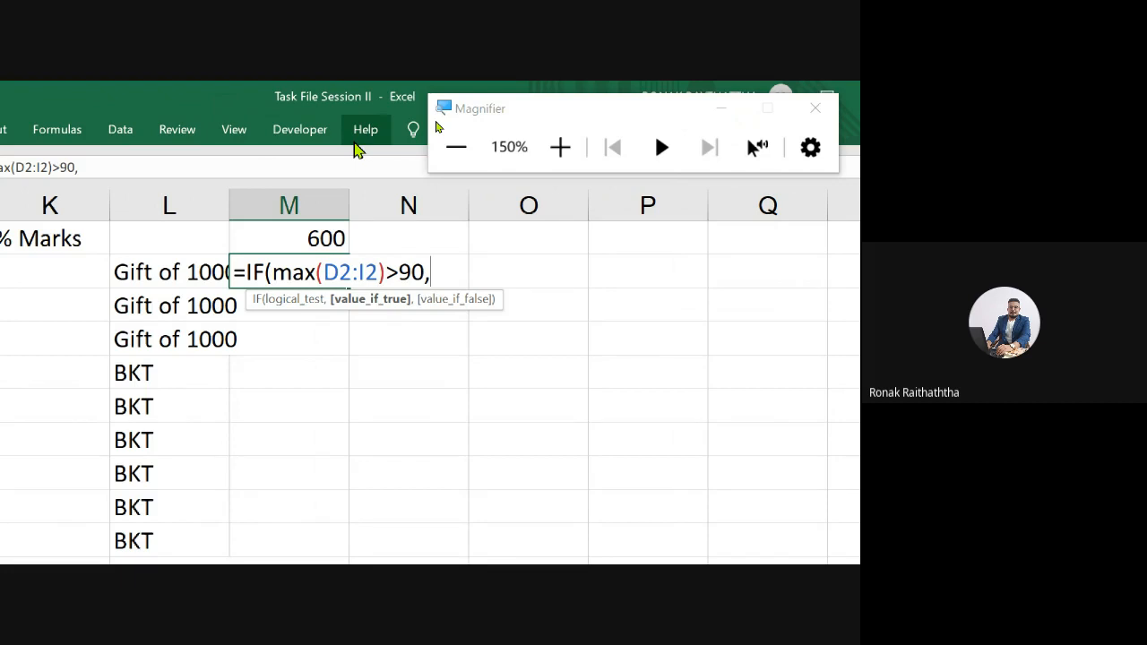
pyautogui.write('"')
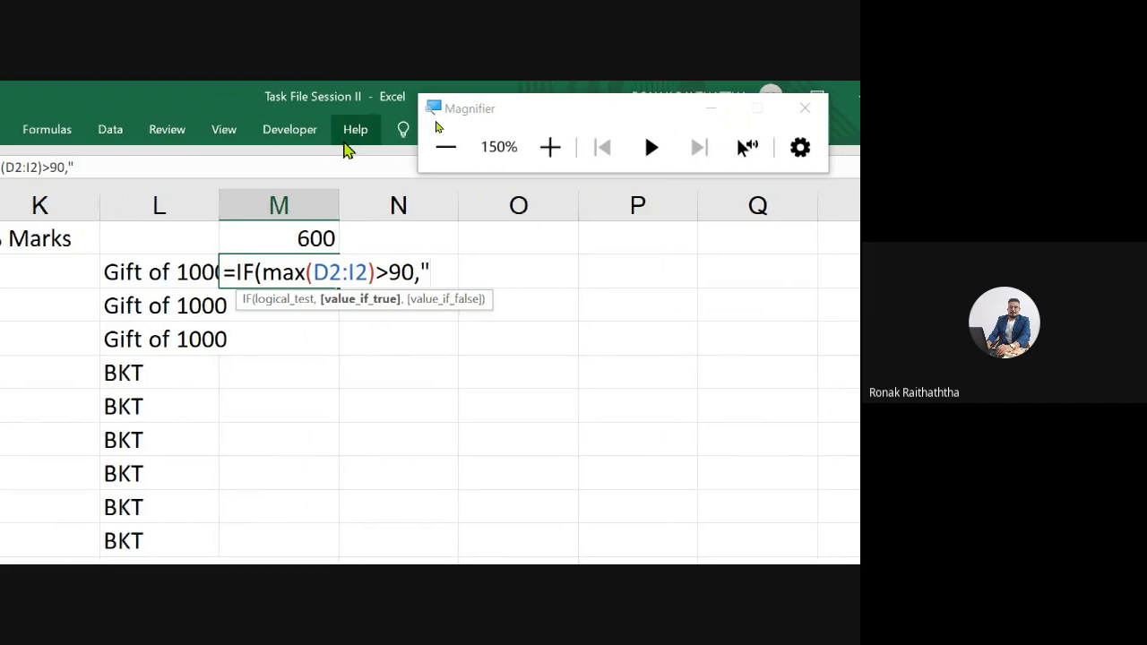
pyautogui.write('Gift ')
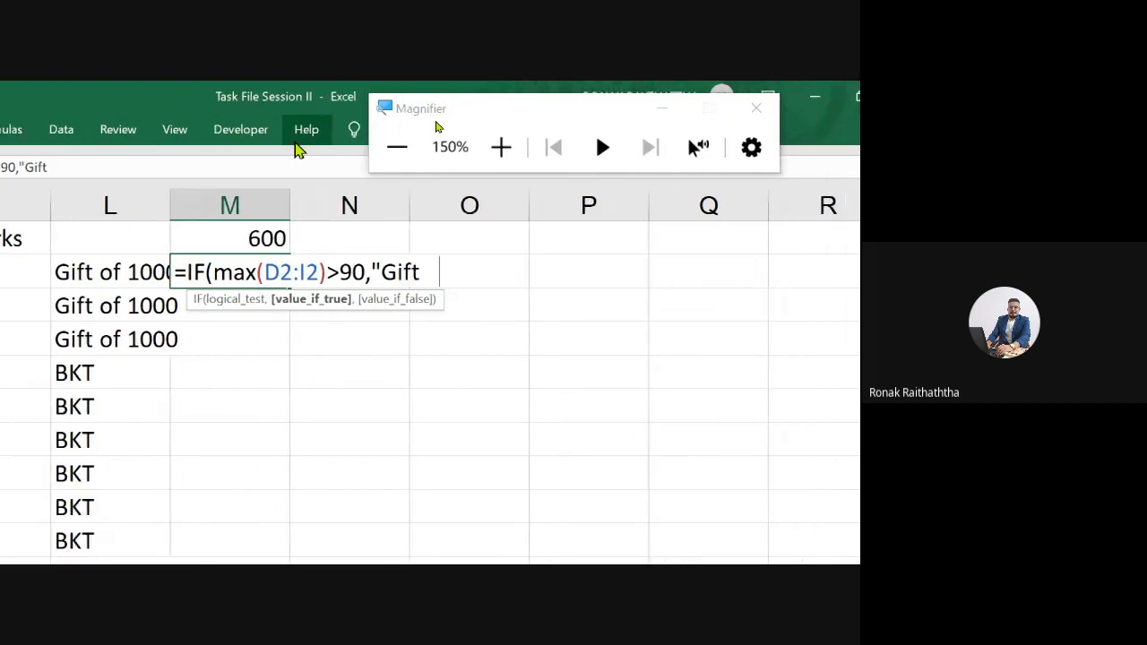
pyautogui.write('of 1000')
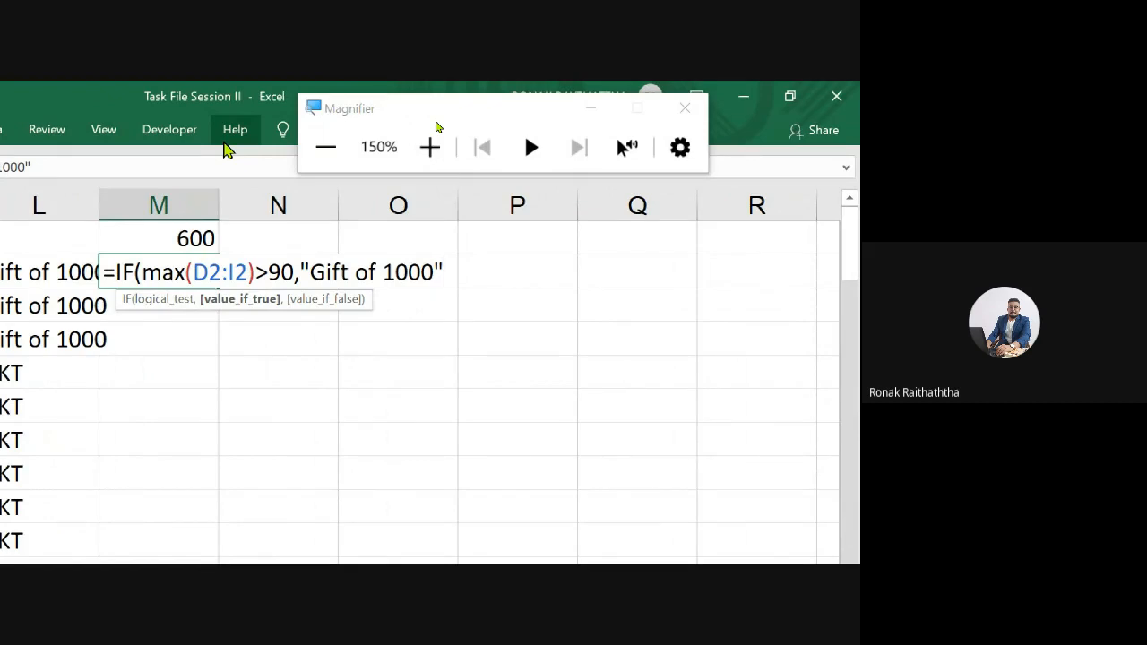
pyautogui.write(',')
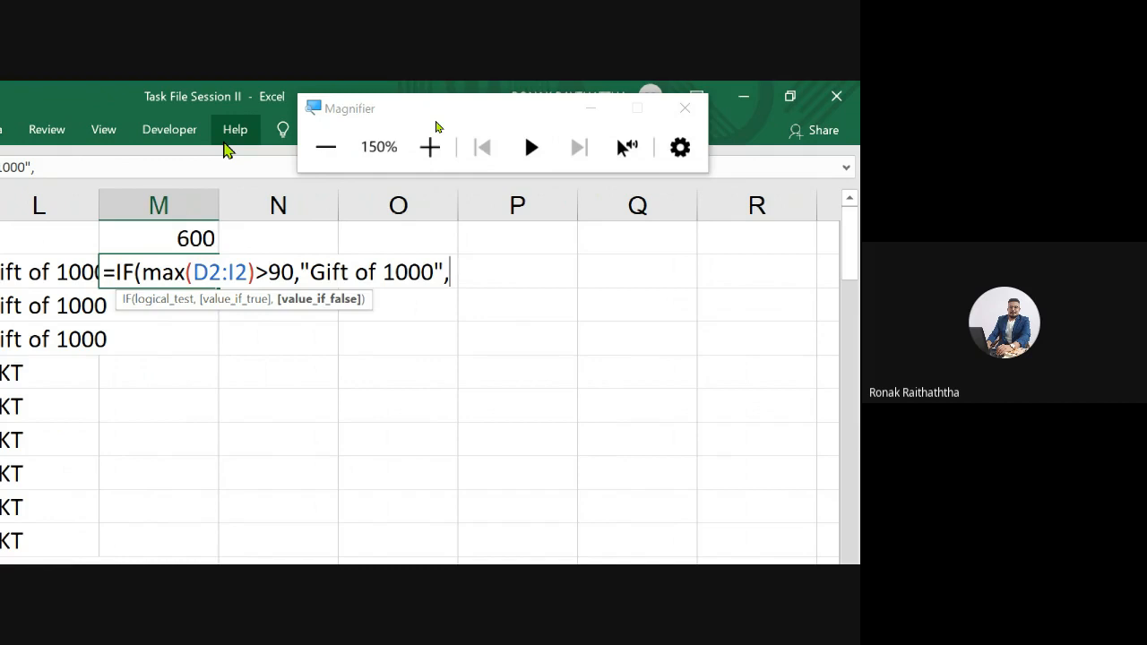
pyautogui.write('"BK')
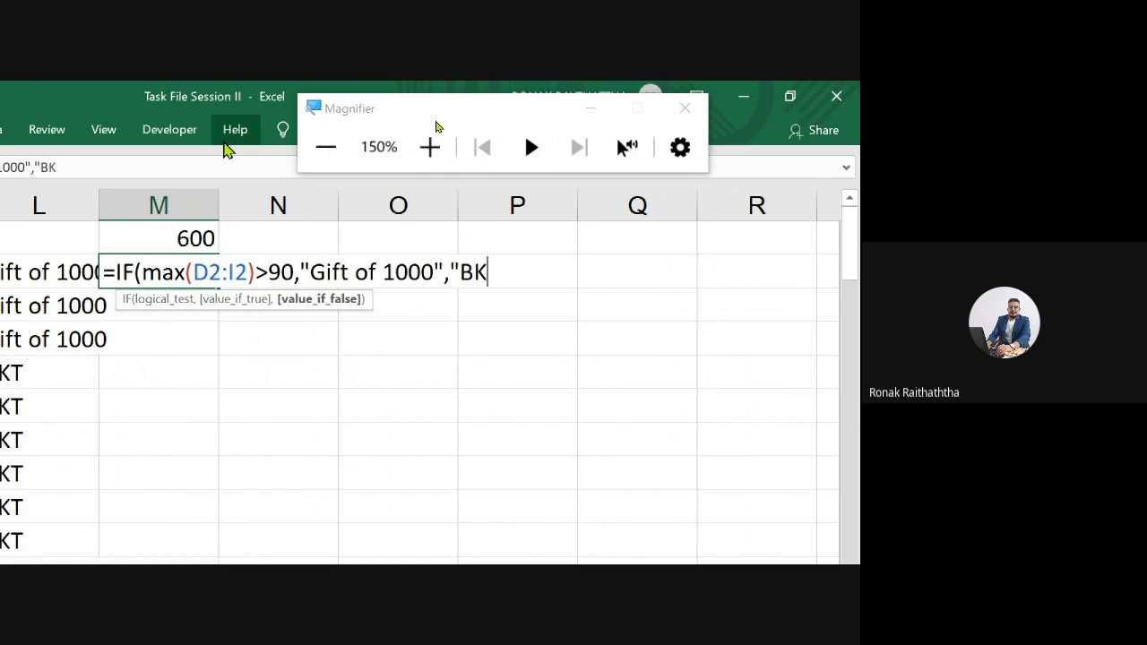
pyautogui.write('T"')
pyautogui.write(')')
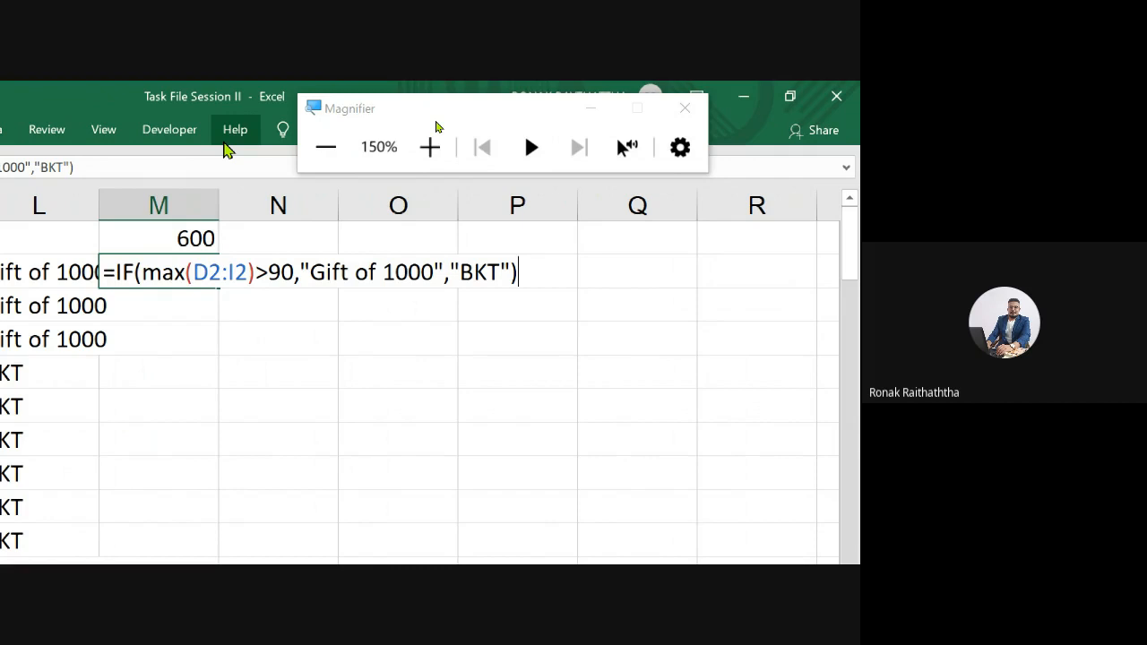
pyautogui.press('Return')
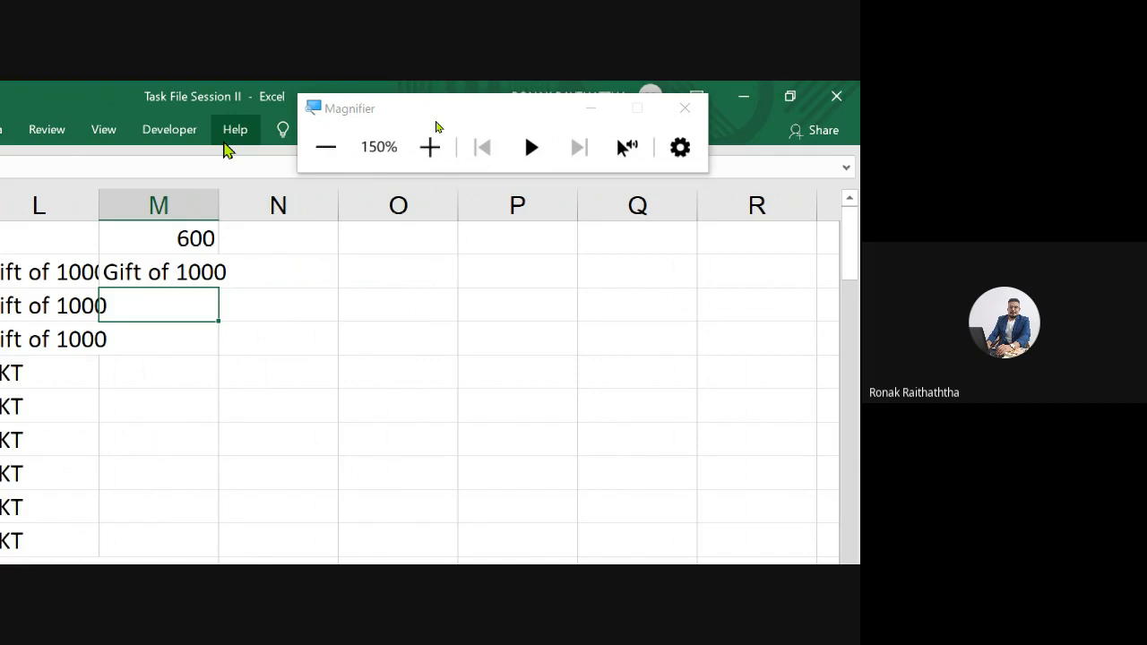
# Step: Widen column M to fit its text, and copy the M2 formula down the column for the remaining records
pyautogui.click(182, 268)
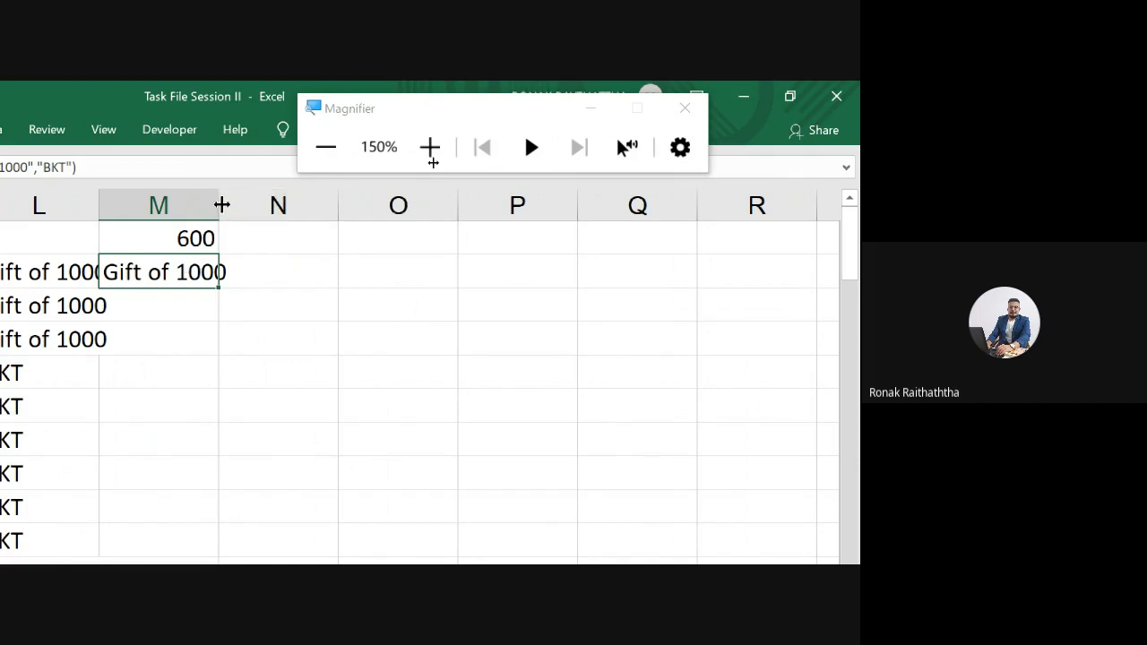
pyautogui.moveTo(219, 205); pyautogui.dragTo(287, 205)
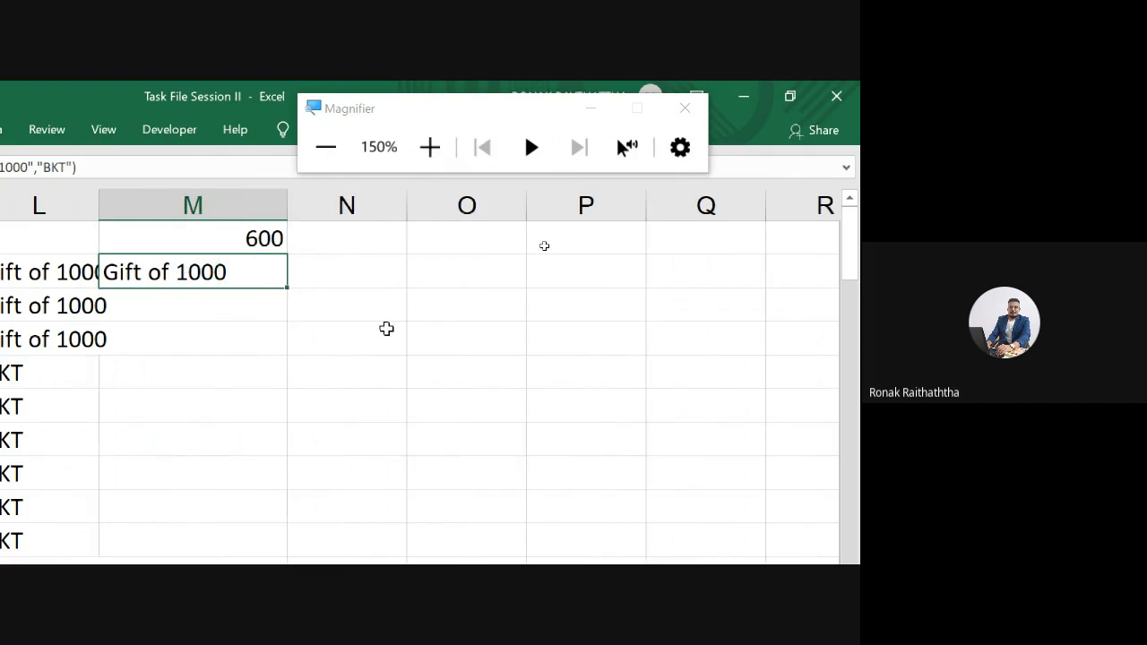
pyautogui.hotkey('ctrl', 'c')
pyautogui.press('Down')
pyautogui.press('Down')
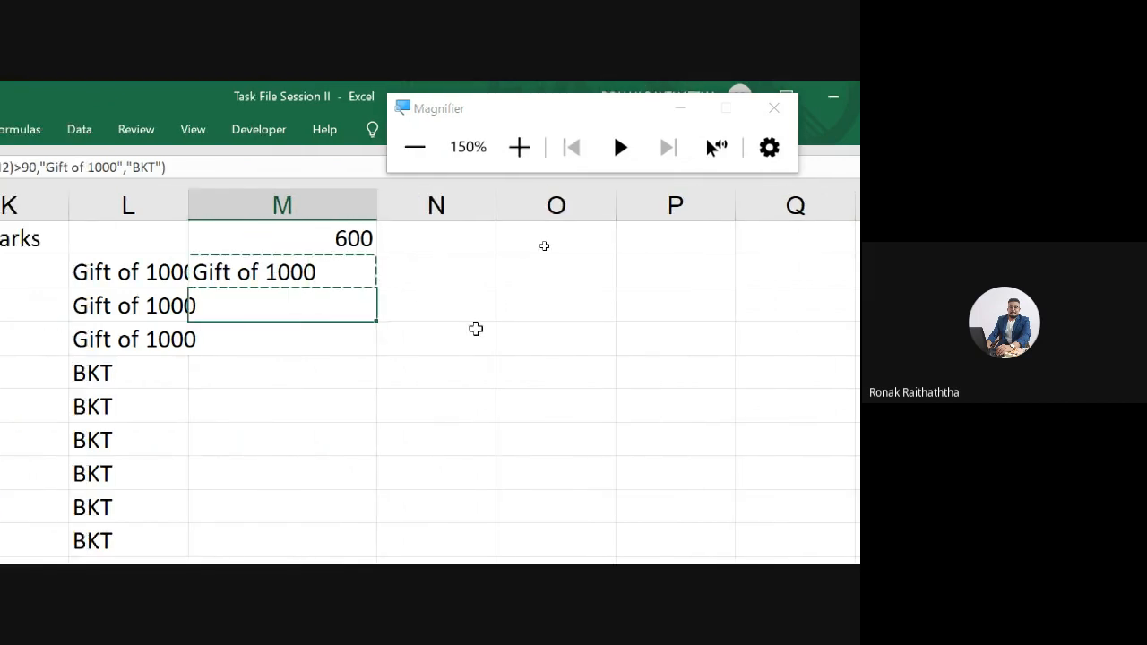
pyautogui.hotkey('shift', 'Down')
pyautogui.hotkey('shift', 'Down')
pyautogui.hotkey('shift', 'Down')
pyautogui.hotkey('shift', 'Down')
pyautogui.hotkey('shift', 'Down')
pyautogui.hotkey('shift', 'Down')
pyautogui.hotkey('shift', 'Down')
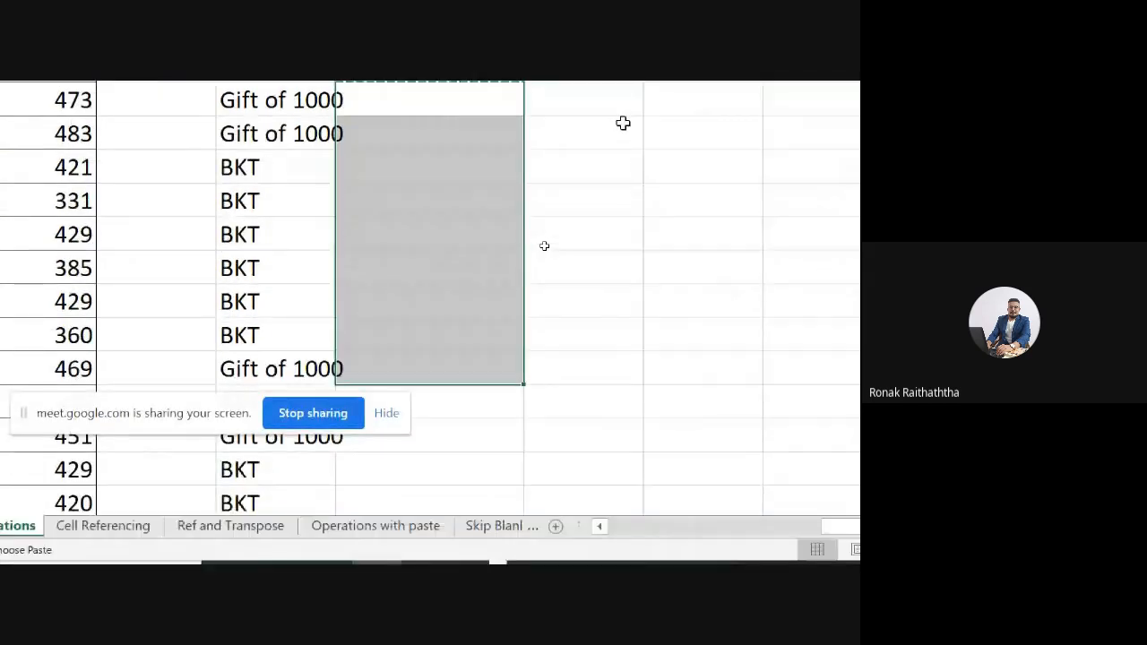
pyautogui.hotkey('ctrl', 'shift', 'Down')
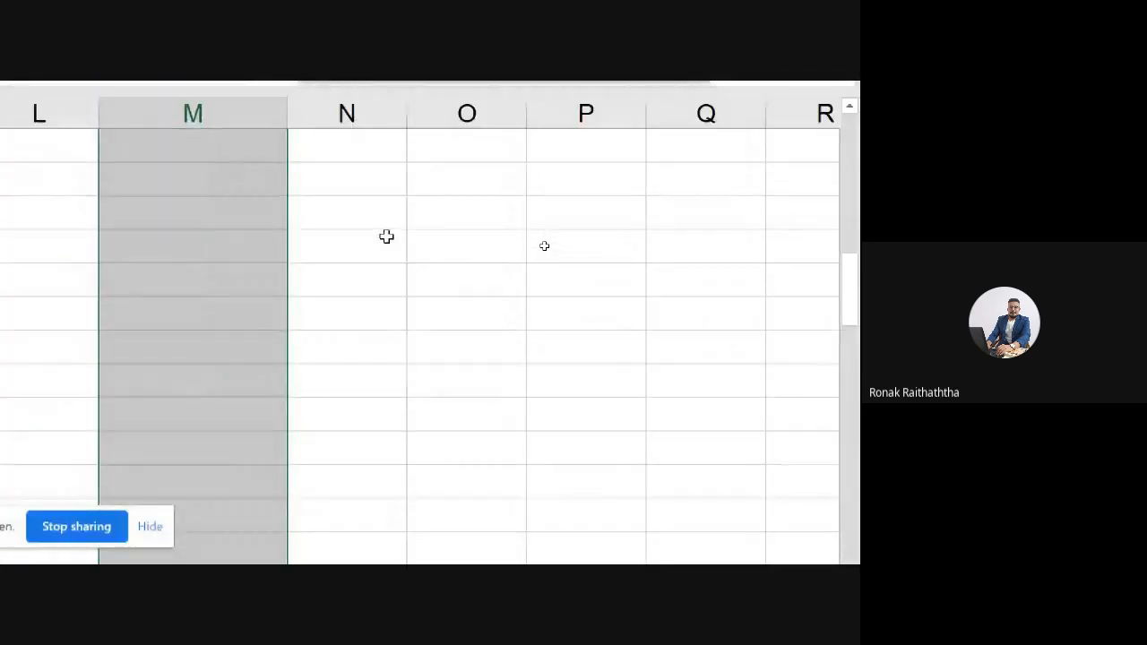
pyautogui.hotkey('ctrl', 'v')
# Step: Review the pasted results in column M and inspect the range and condition used by the formula in M2
pyautogui.press('Down')
pyautogui.press('Down')
pyautogui.press('Down')
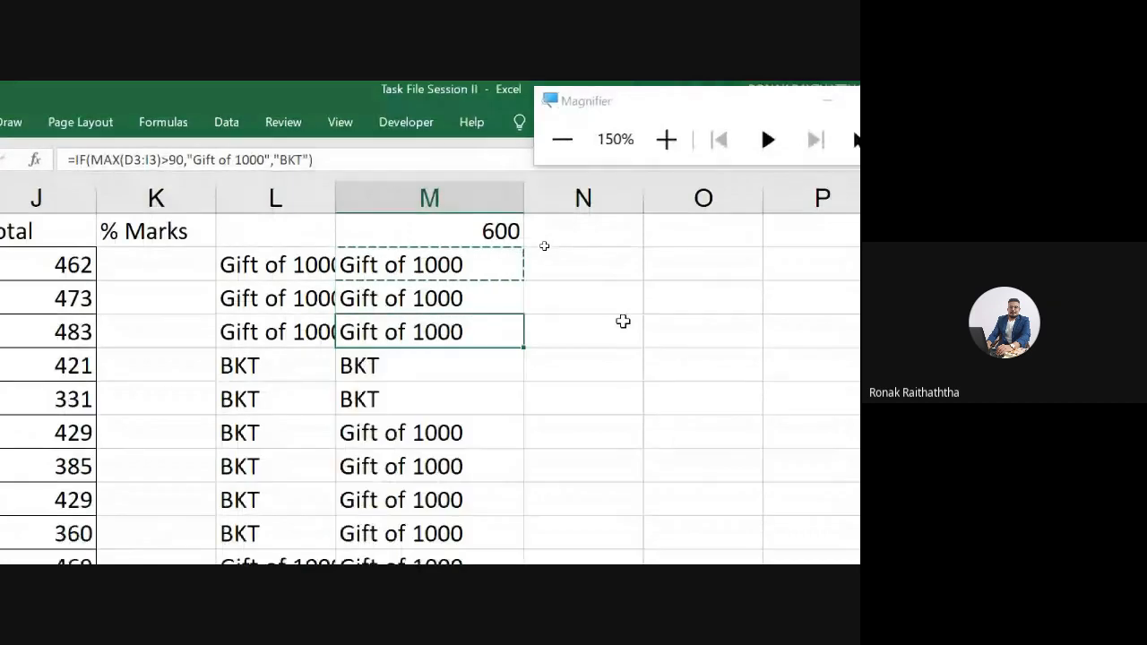
pyautogui.press('Down')
pyautogui.press('Down')
pyautogui.press('Down')
pyautogui.press('Down')
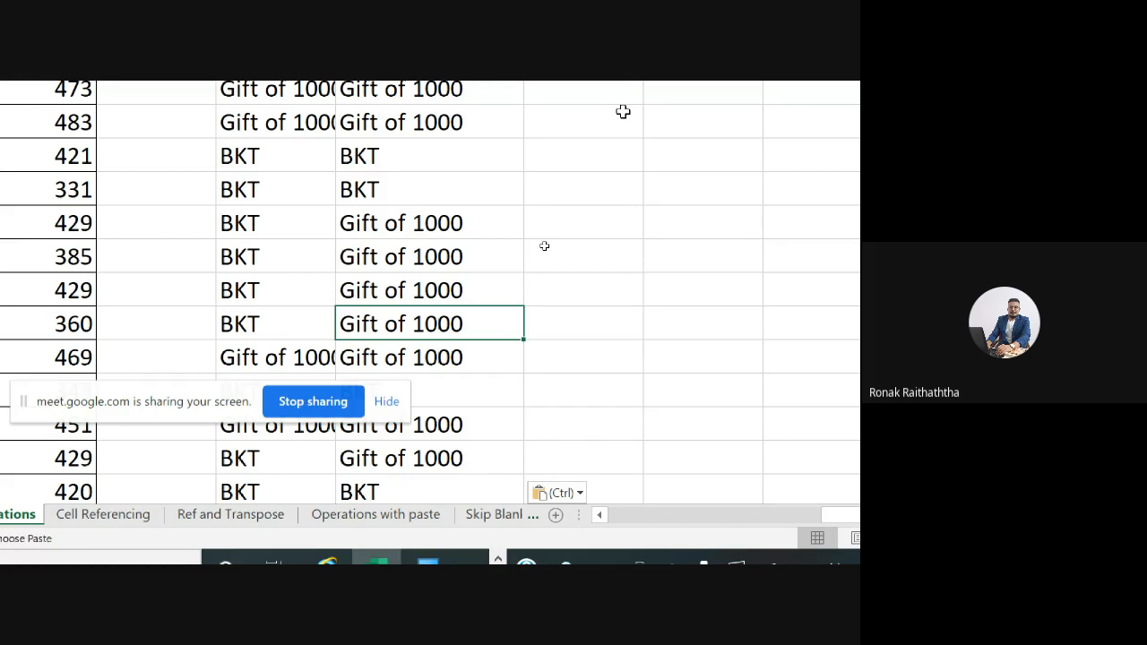
pyautogui.press('Up')
pyautogui.press('Up')
pyautogui.press('Up')
pyautogui.press('Up')
pyautogui.press('Up')
pyautogui.press('Up')
pyautogui.press('Up')
pyautogui.press('Up')
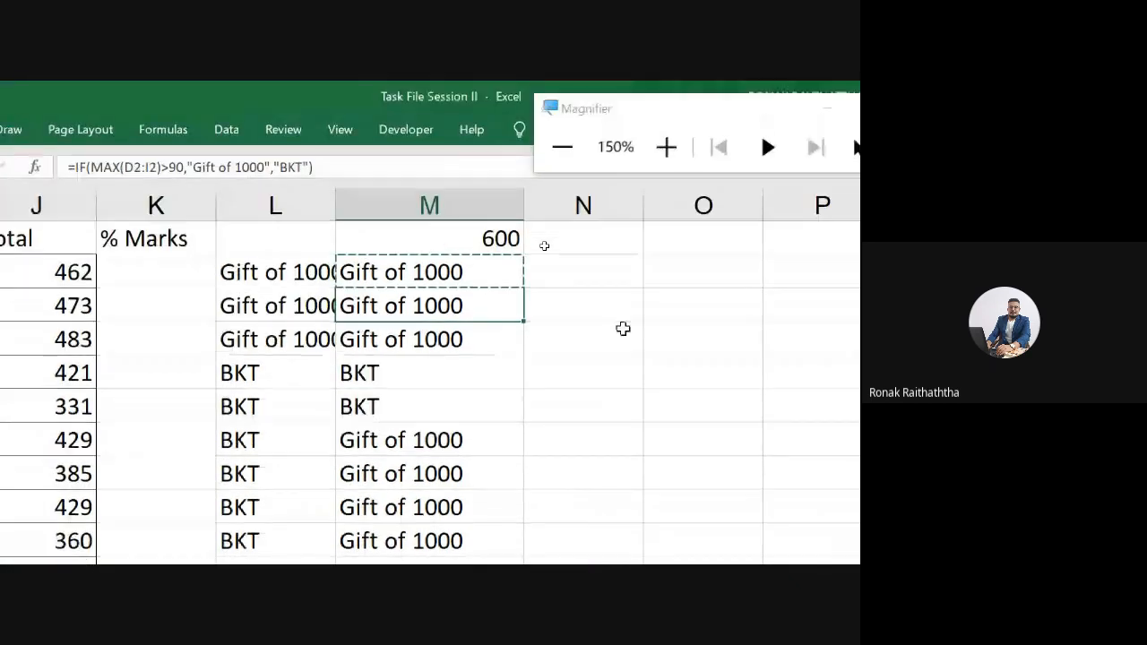
pyautogui.press('F2')
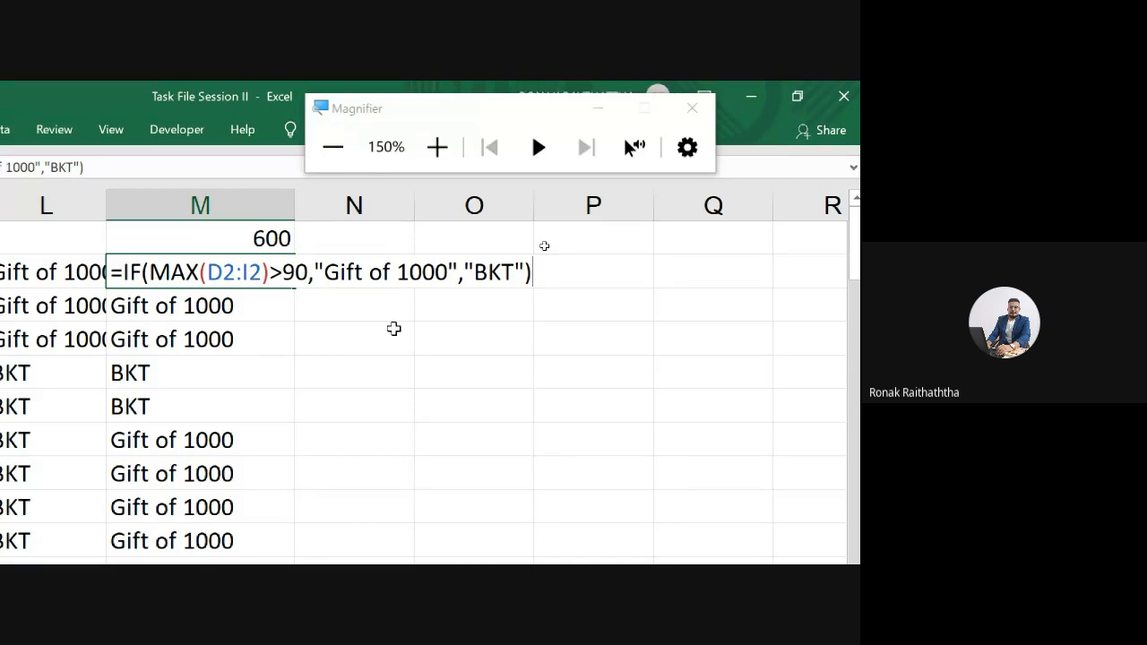
pyautogui.hotkey('ctrl', 'Return')
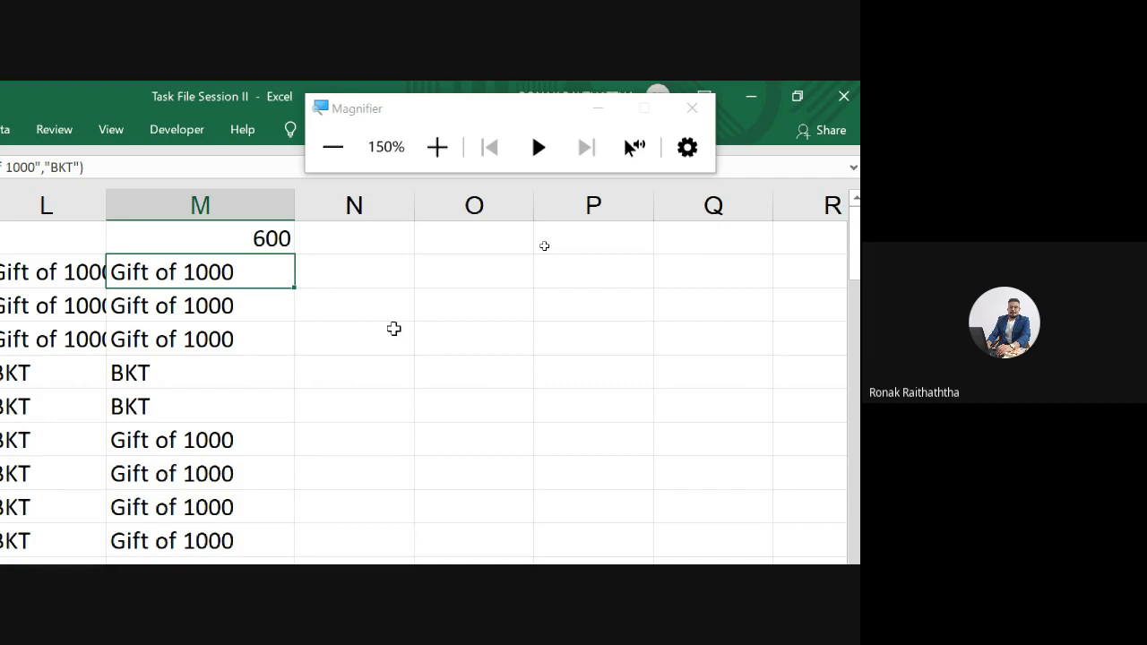
# Step: In N2, begin an IF formula with a nested AND function whose first condition is D2>50
pyautogui.press('Right')
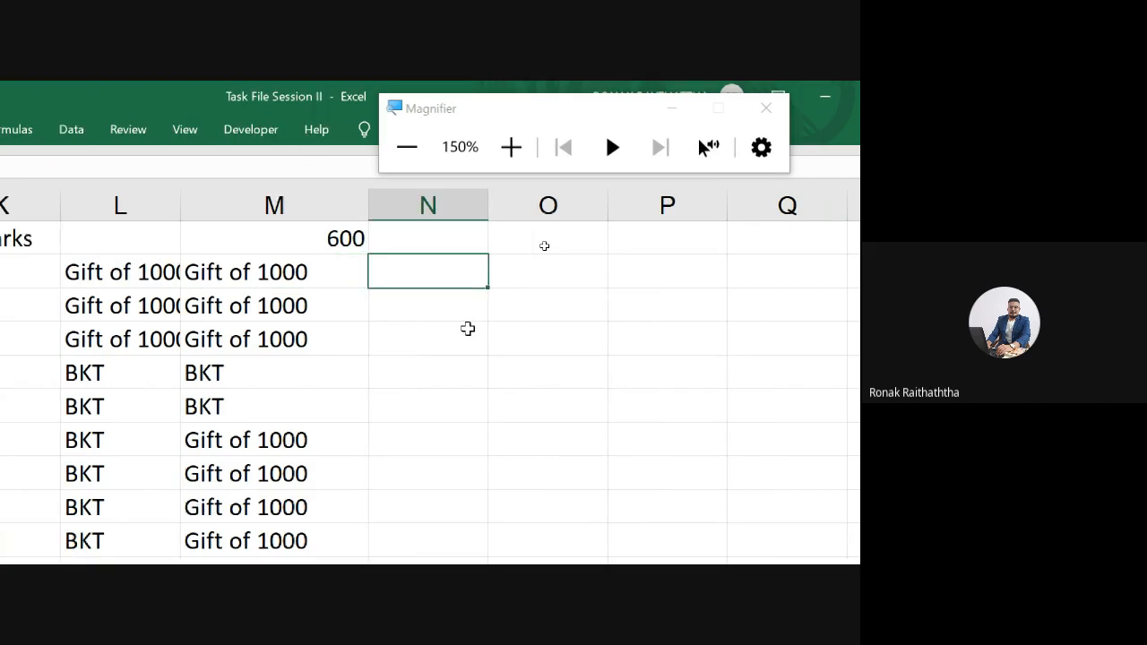
pyautogui.write('=i')
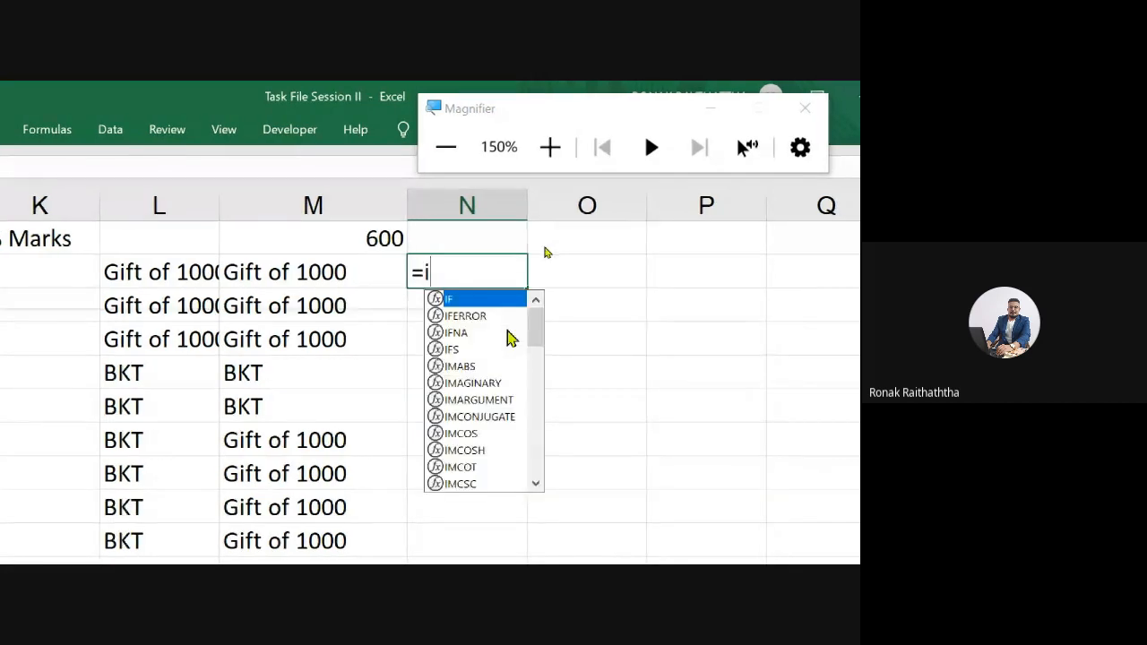
pyautogui.write('f(')
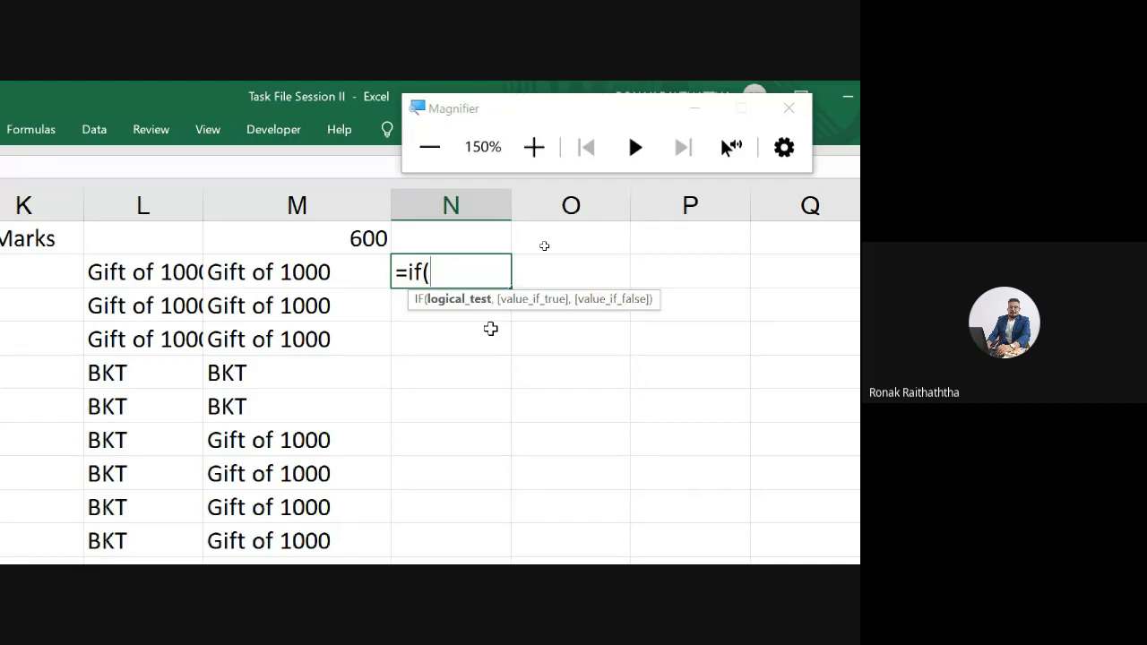
pyautogui.write('and')
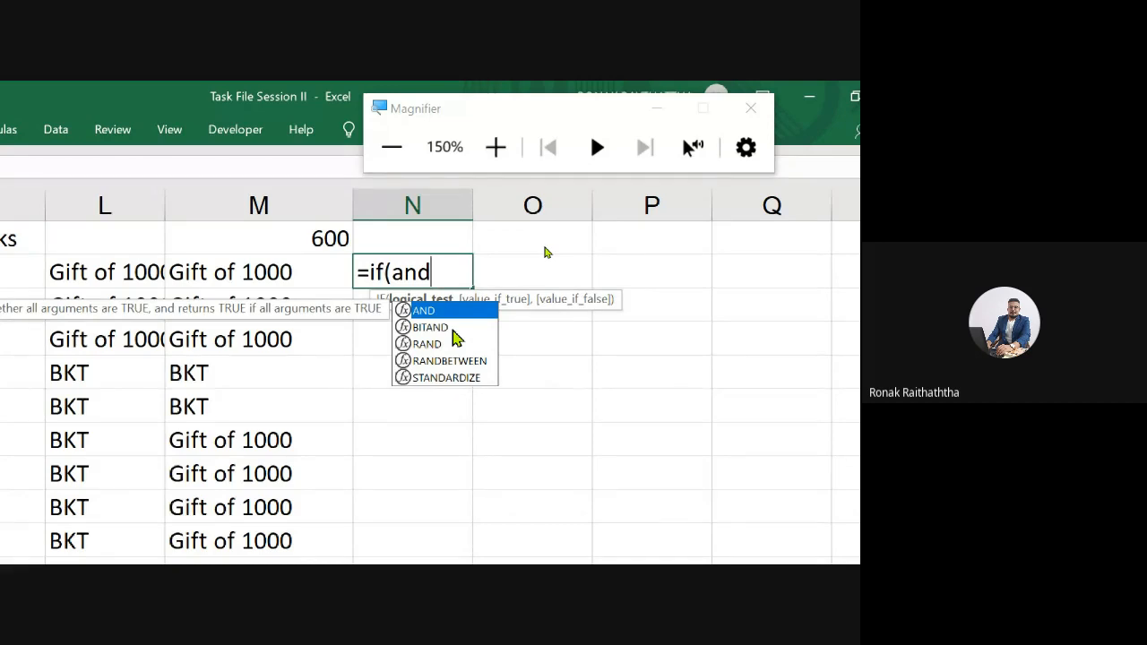
pyautogui.write('(')
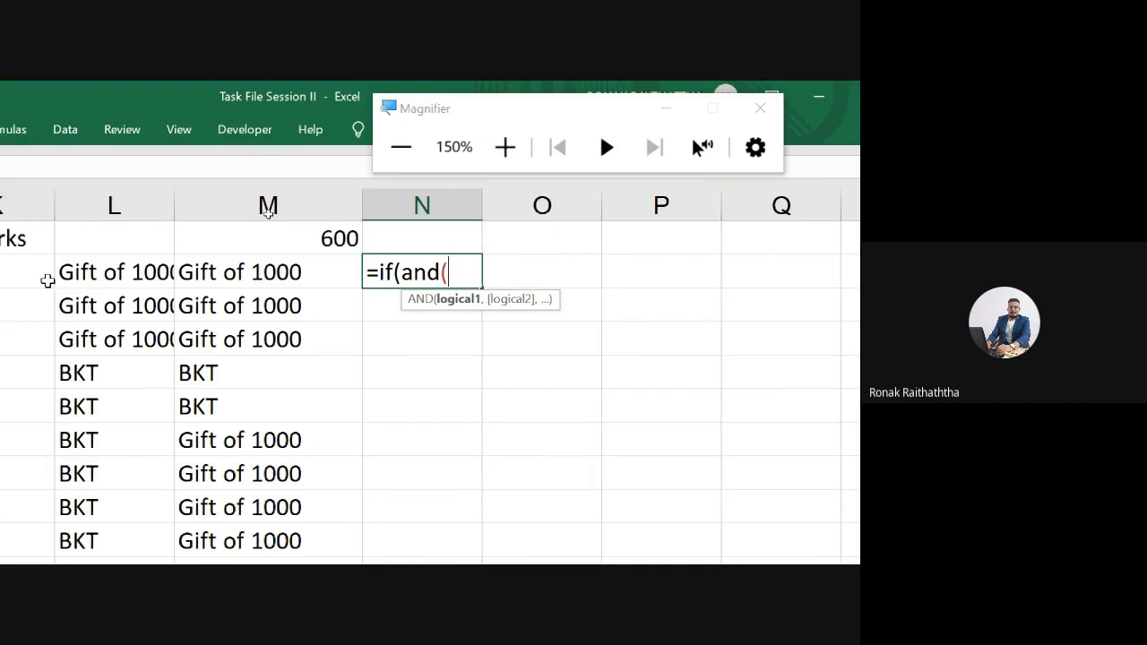
pyautogui.click(102, 269)
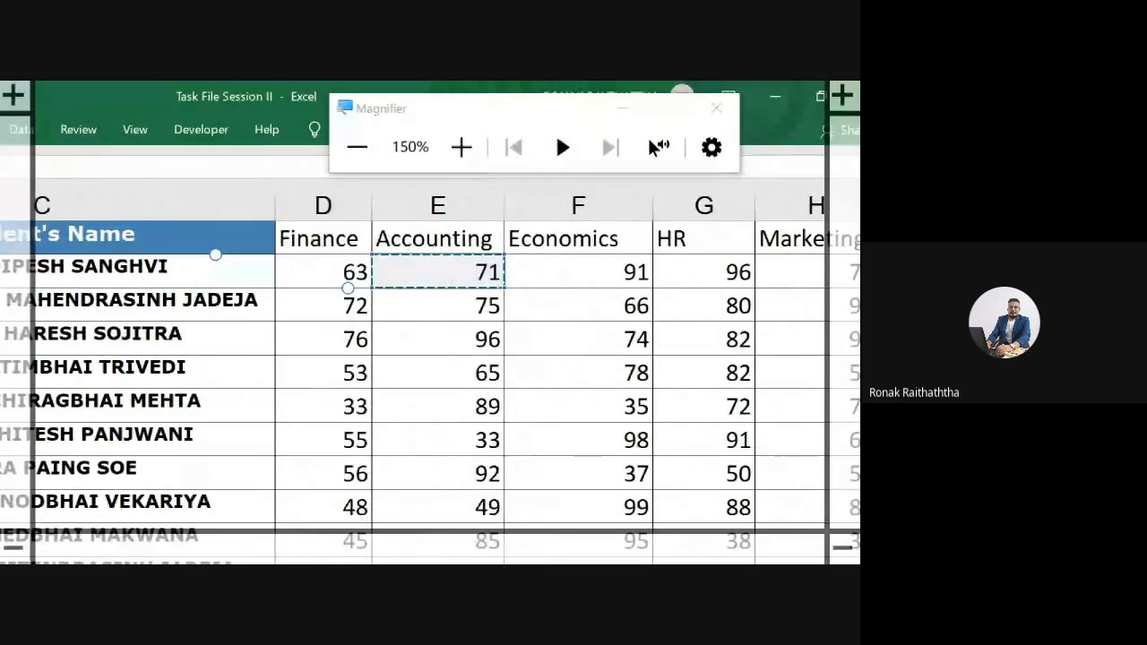
pyautogui.press('Left')
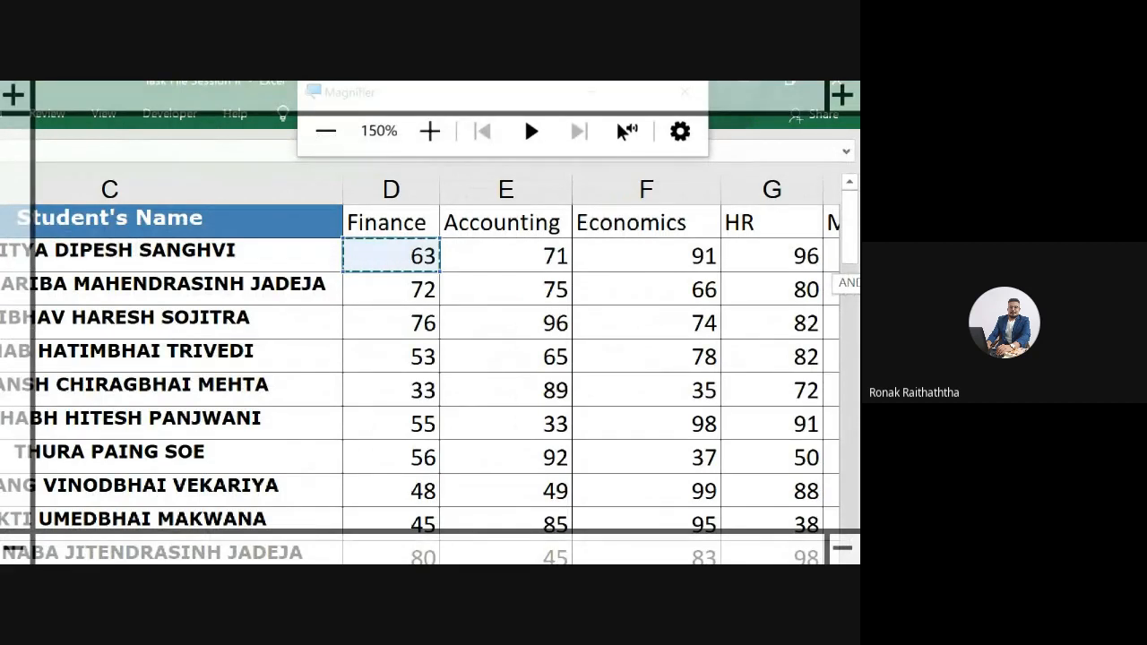
pyautogui.write('>')
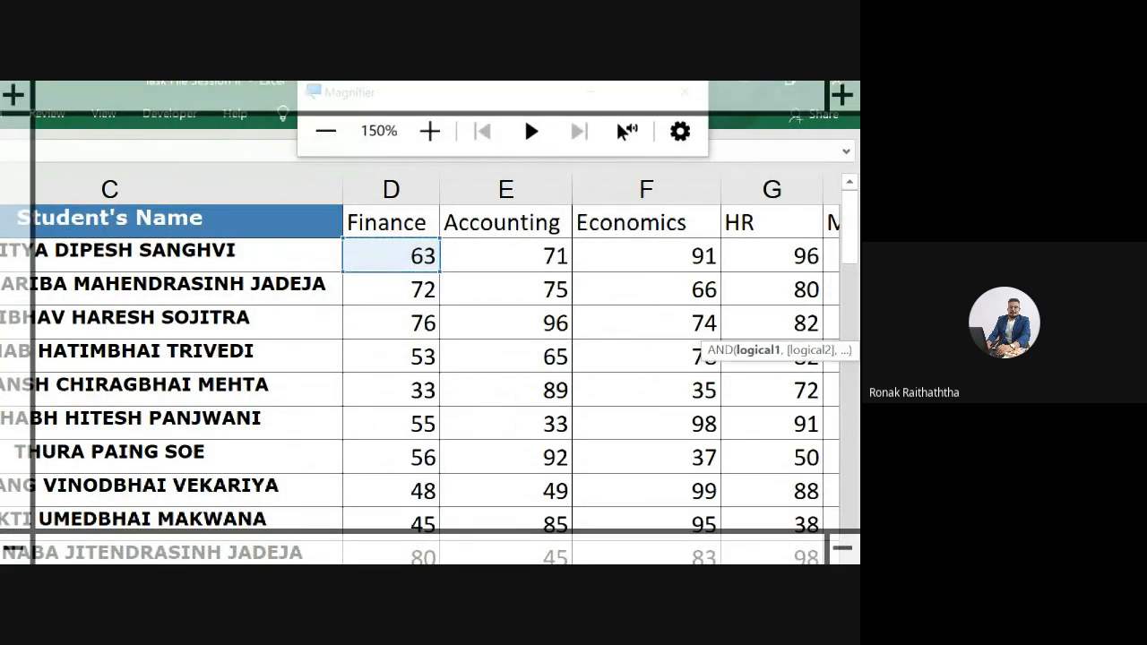
pyautogui.write(',')
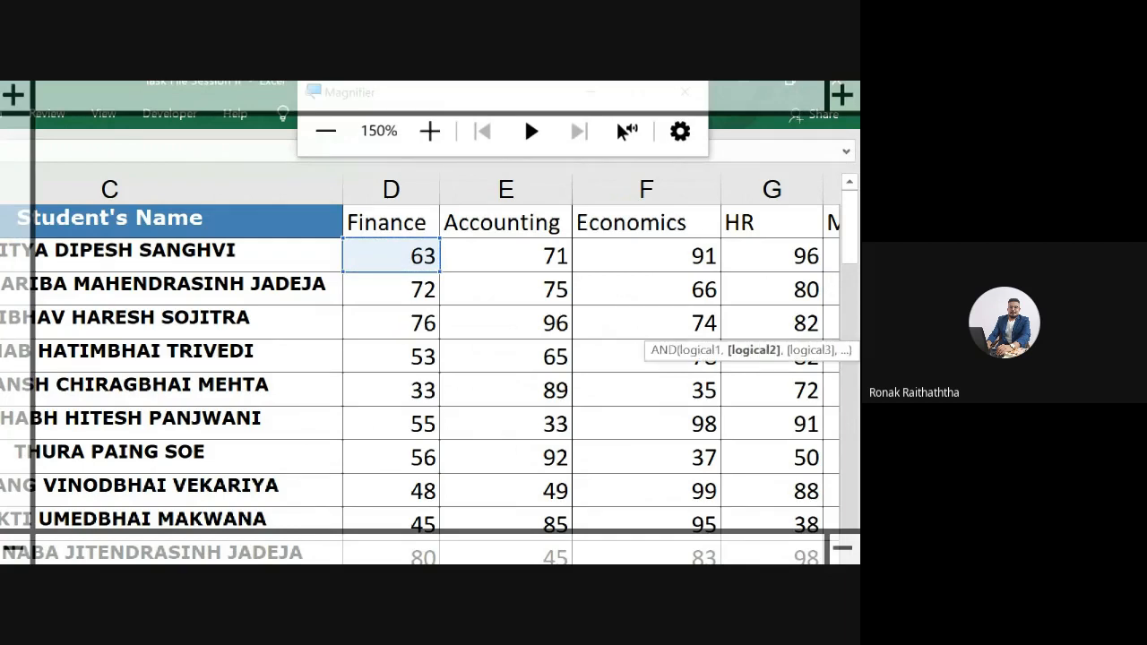
# Step: Add the Accounting and Economics conditions E2>50 and F2>50 to the AND function
pyautogui.hscroll(5, 436, 367)
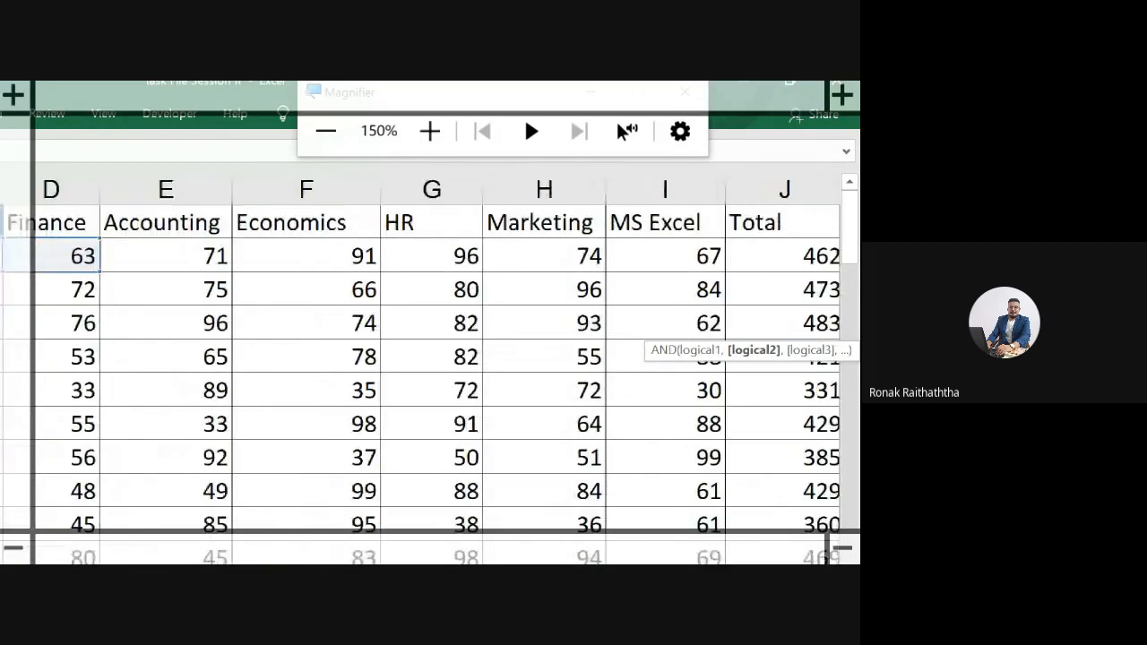
pyautogui.hscroll(4, 436, 367)
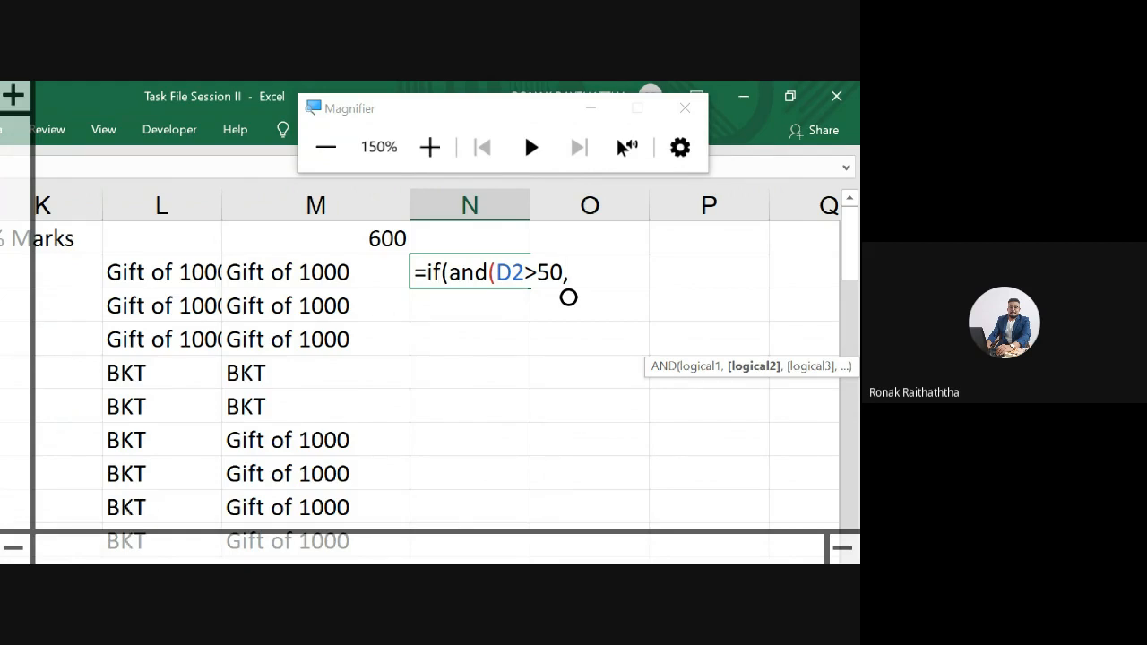
pyautogui.hscroll(-10, 420, 376)
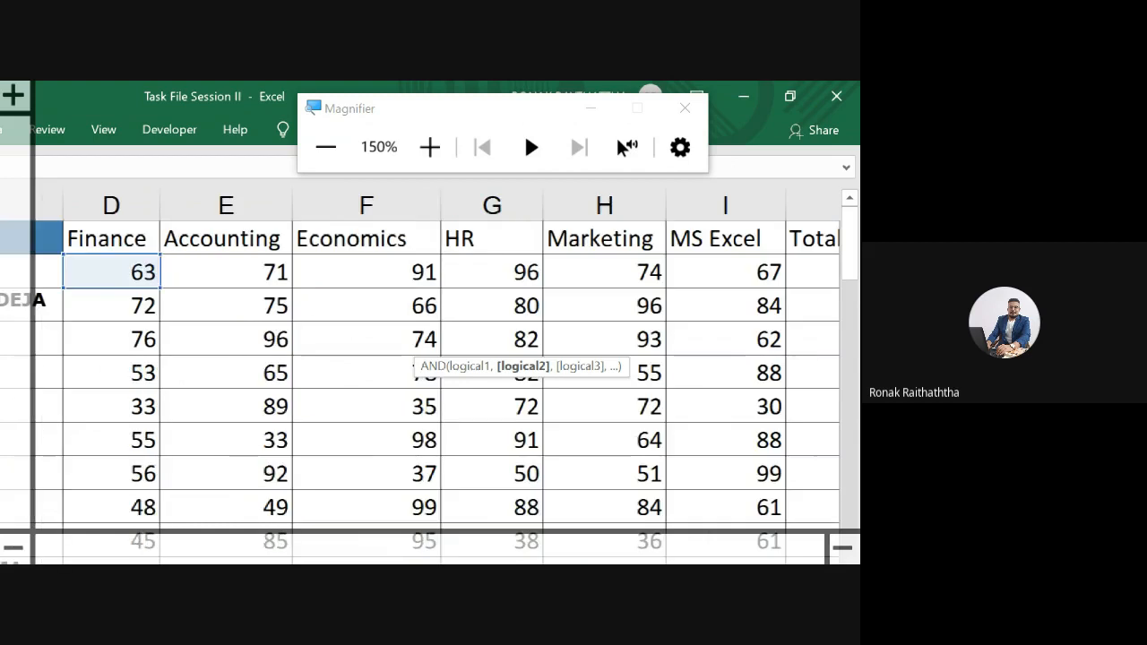
pyautogui.click(240, 266)
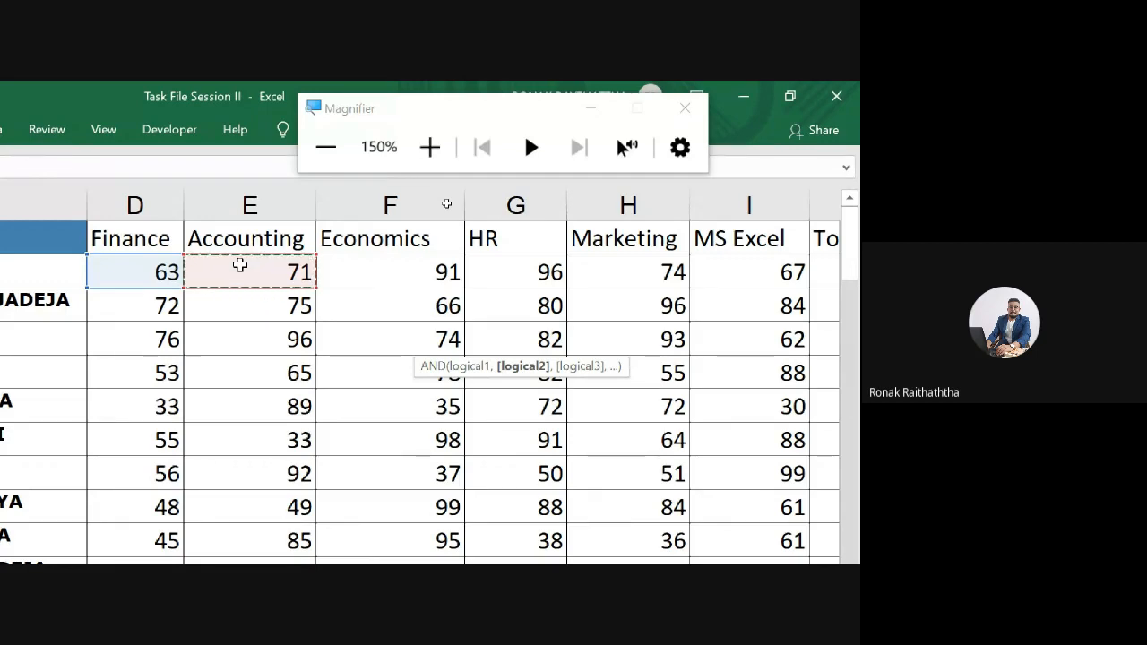
pyautogui.write('>')
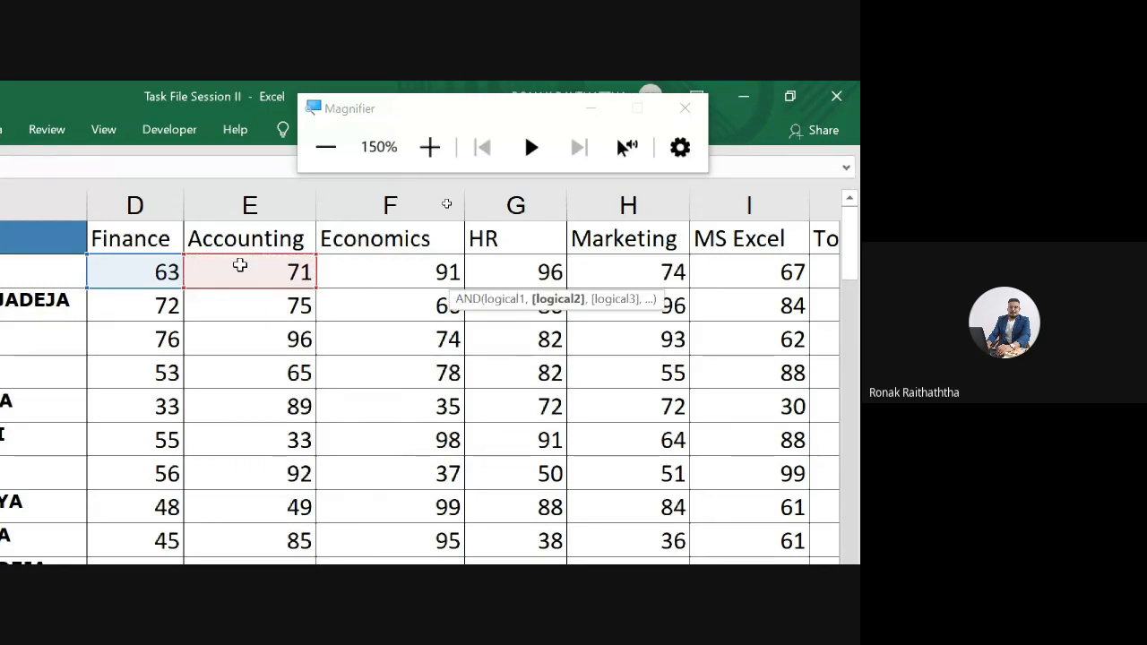
pyautogui.write(',')
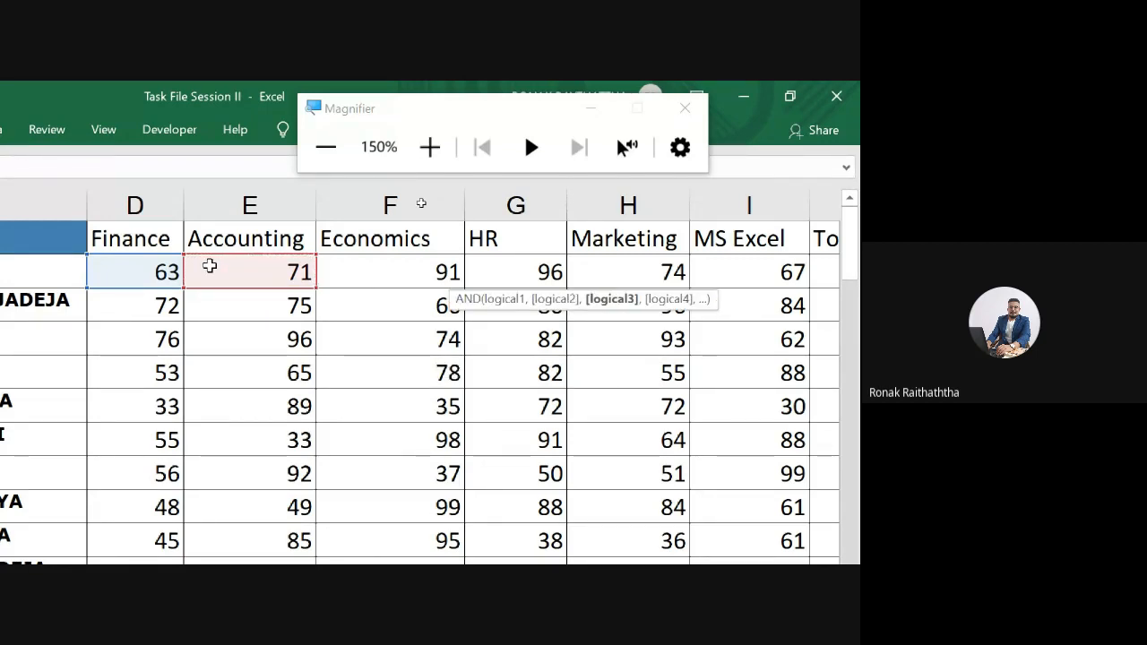
pyautogui.click(395, 285)
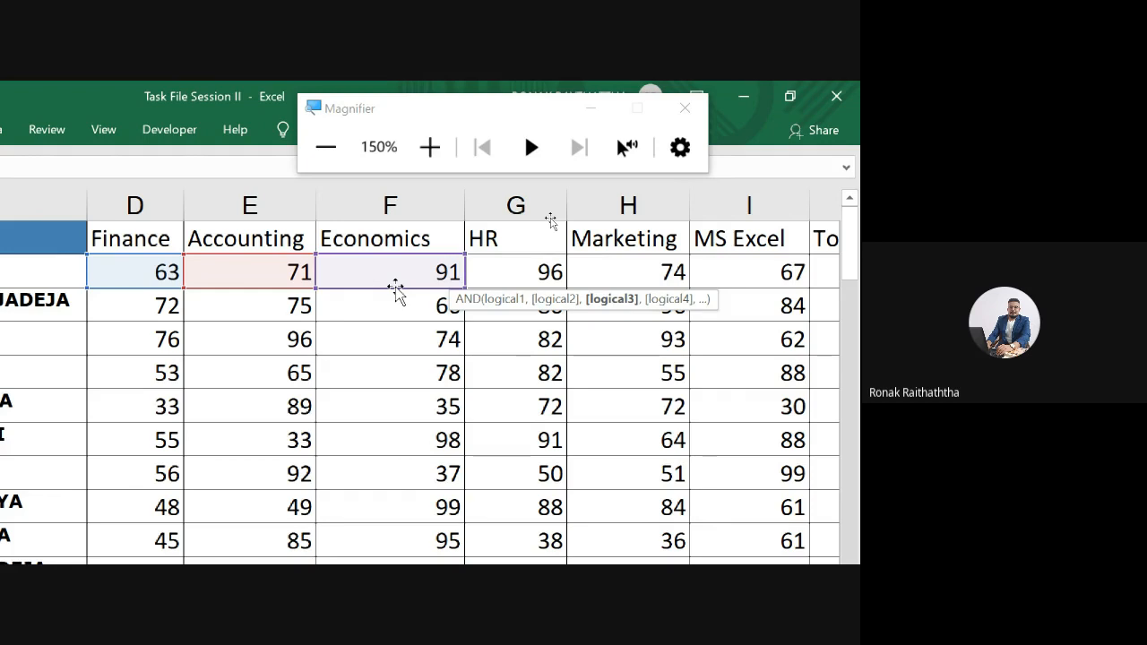
pyautogui.write(',')
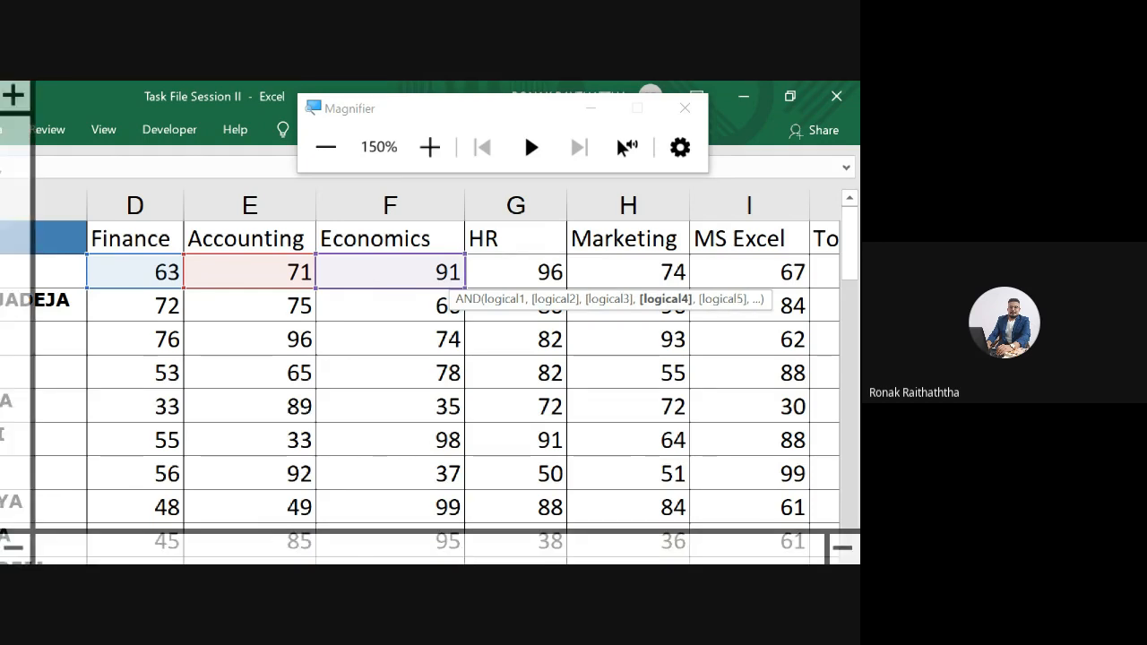
# Step: Add the HR and Marketing conditions G2>50 and H2>50 to the AND function
pyautogui.hscroll(3, 395, 288)
pyautogui.hscroll(1, 430, 359)
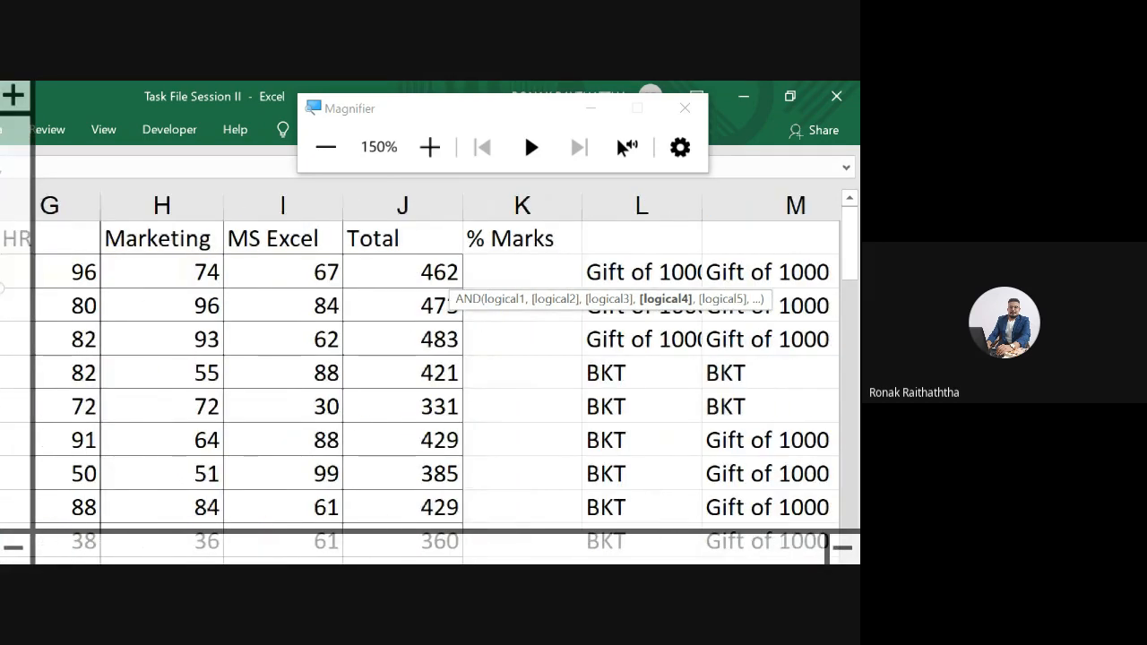
pyautogui.click(243, 264)
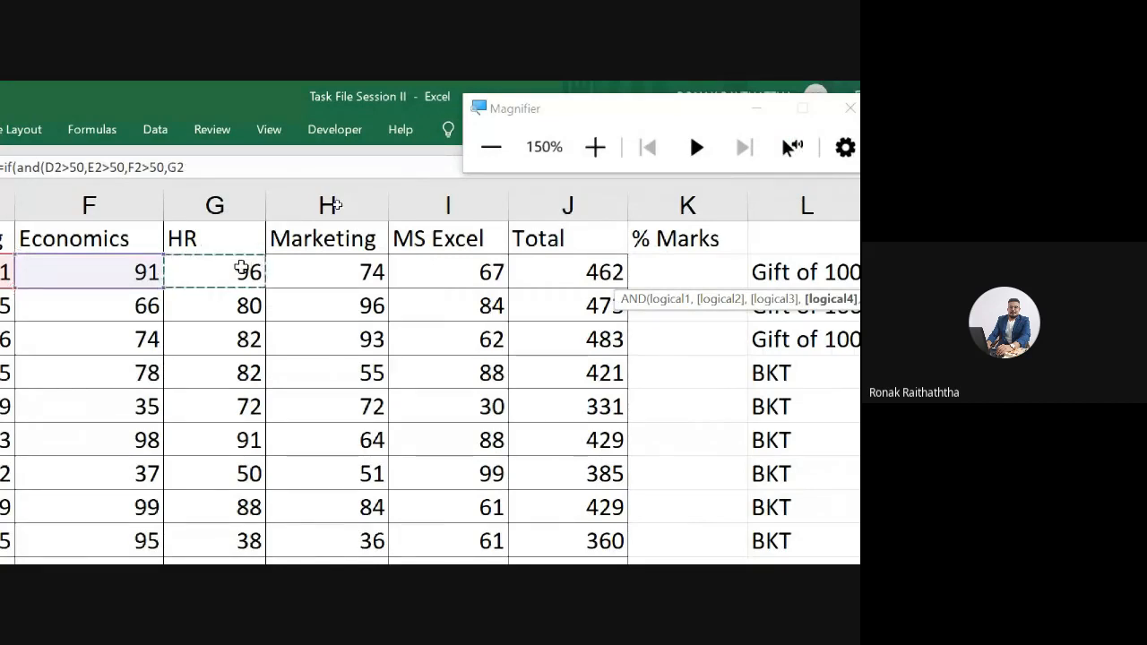
pyautogui.write('>50')
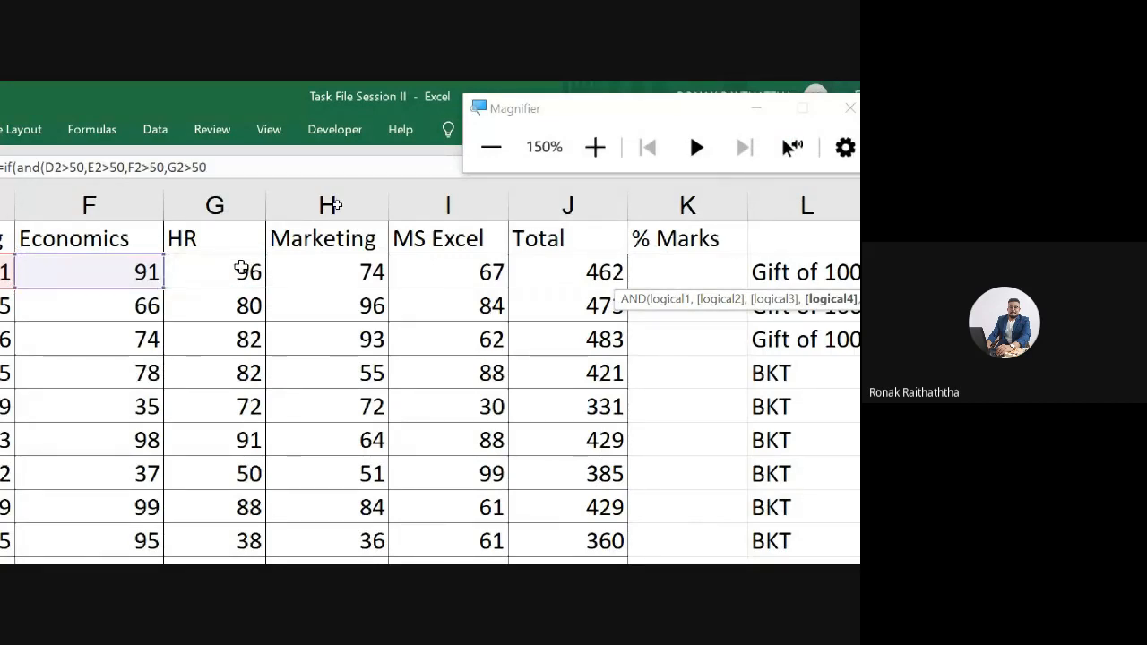
pyautogui.write(',')
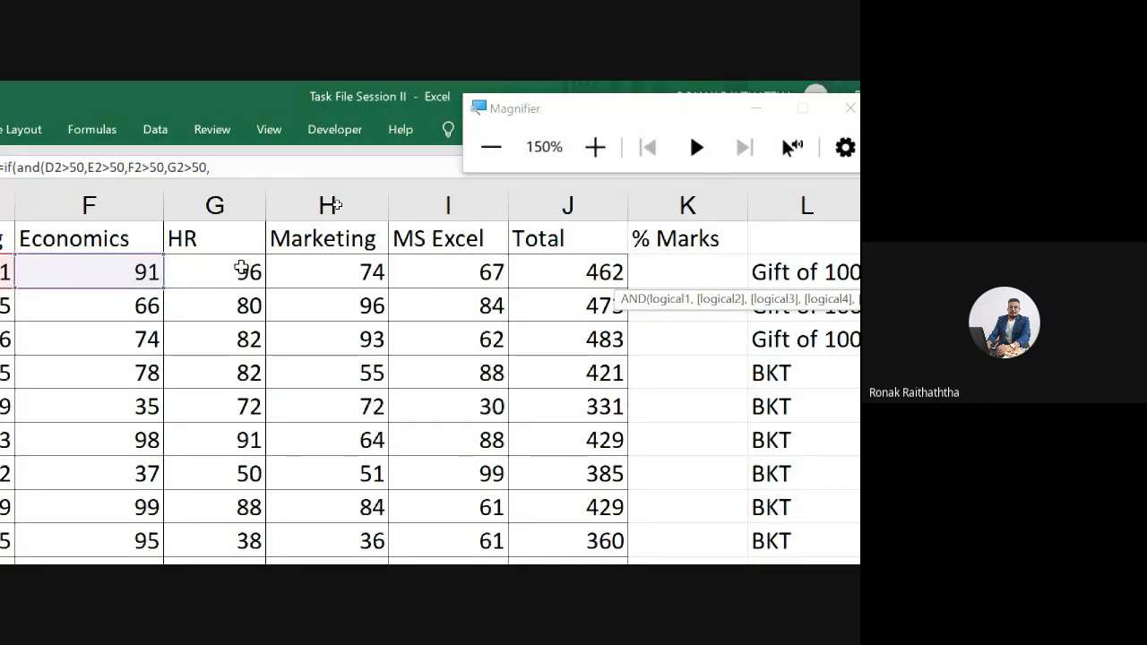
pyautogui.click(306, 271)
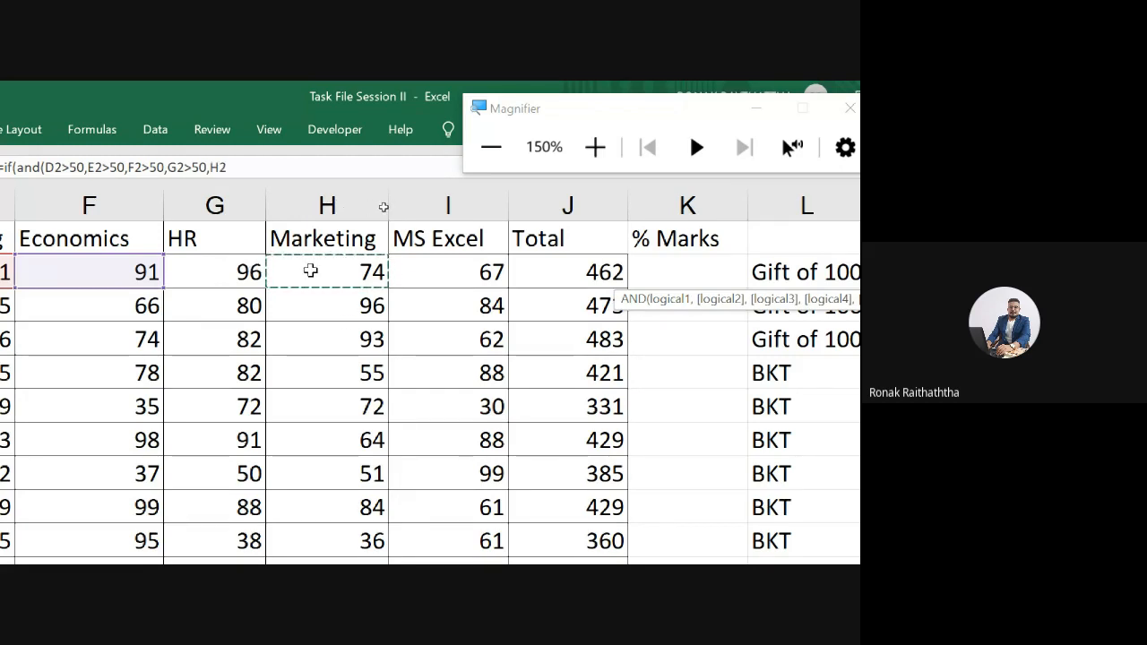
pyautogui.write('>50,')
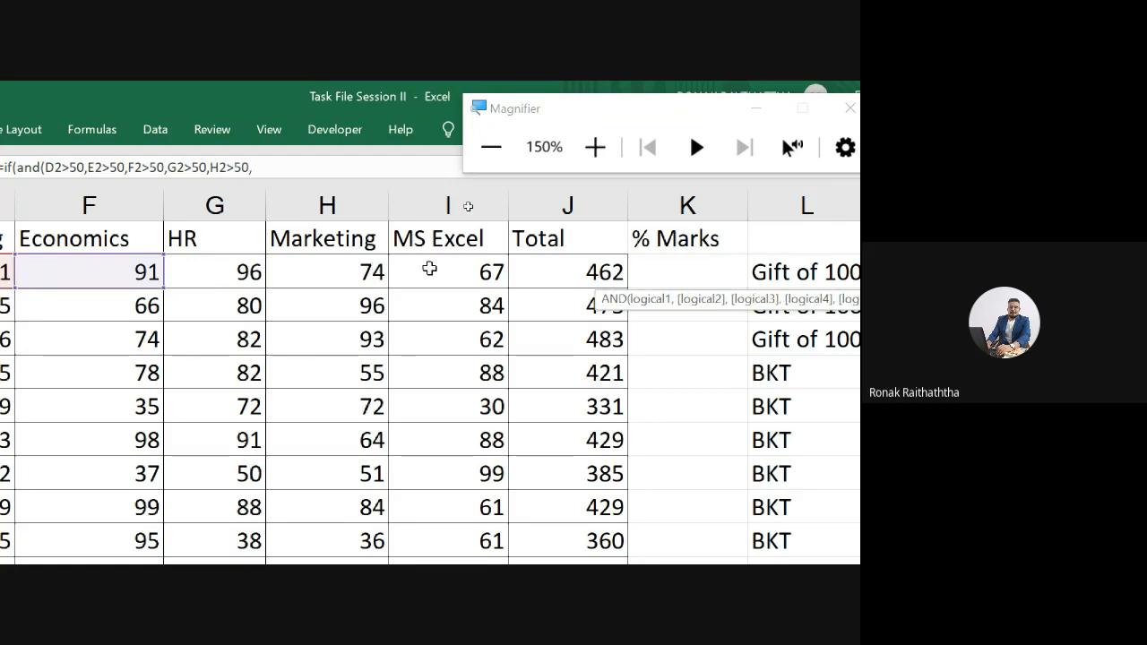
# Step: Add the MS Excel condition I2>50 as the last test and close the AND function
pyautogui.click(449, 273)
pyautogui.write('>650')
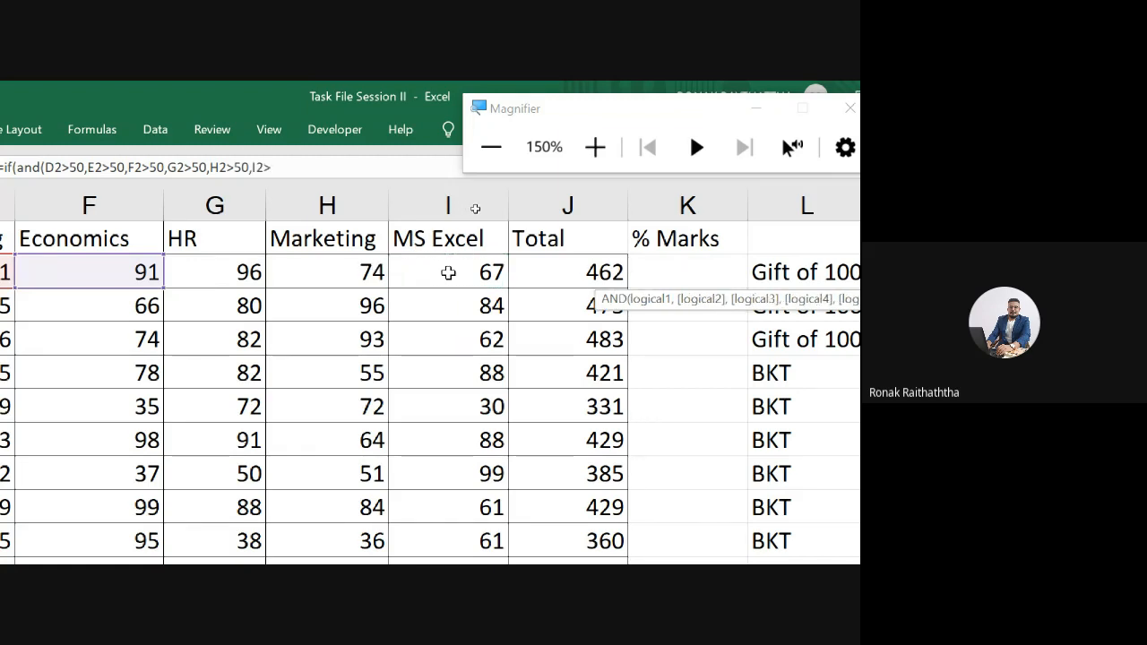
pyautogui.press('BackSpace')
pyautogui.press('BackSpace')
pyautogui.press('BackSpace')
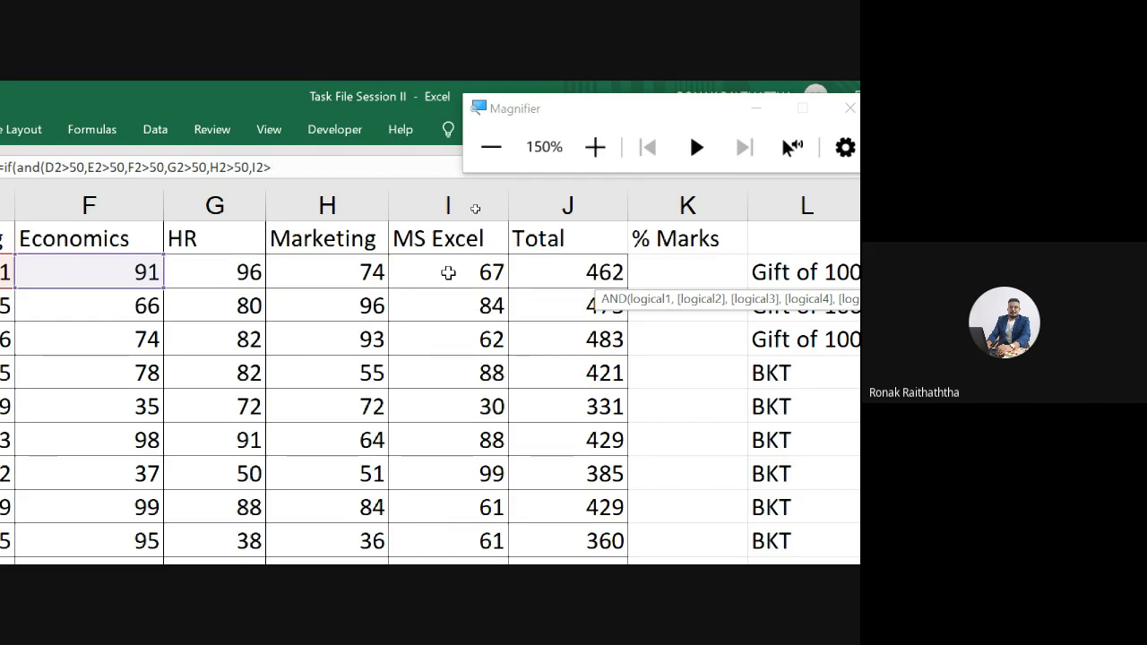
pyautogui.write('50)')
# Step: Set "Gift of 1000" as the IF formula's value if true
pyautogui.hscroll(5, 448, 273)
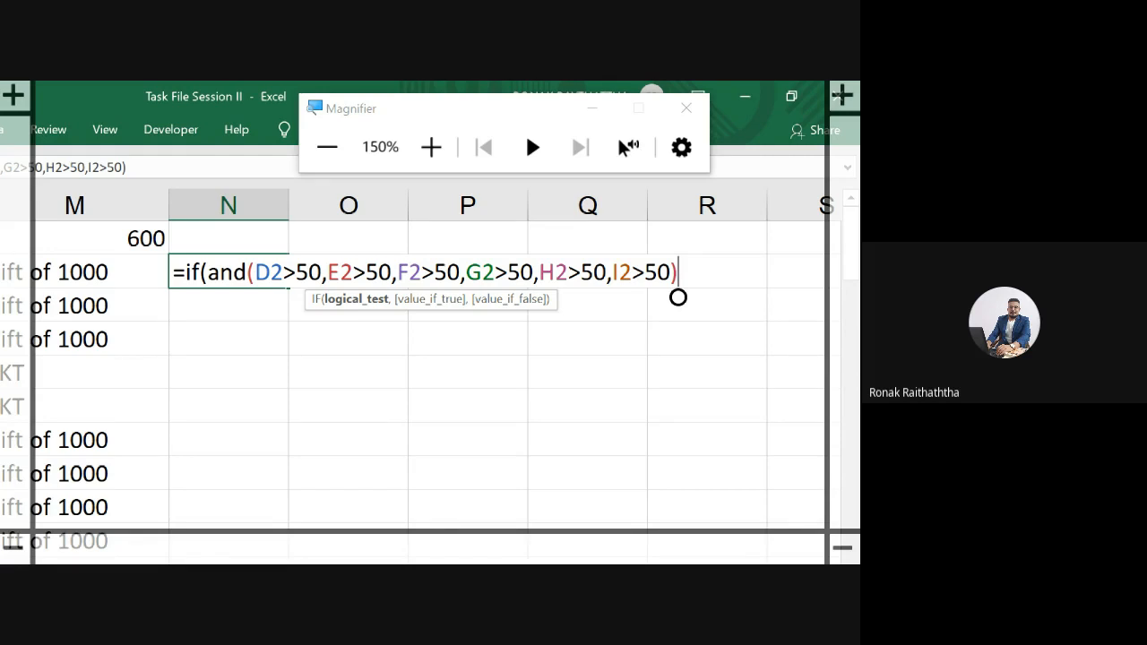
pyautogui.write(',')
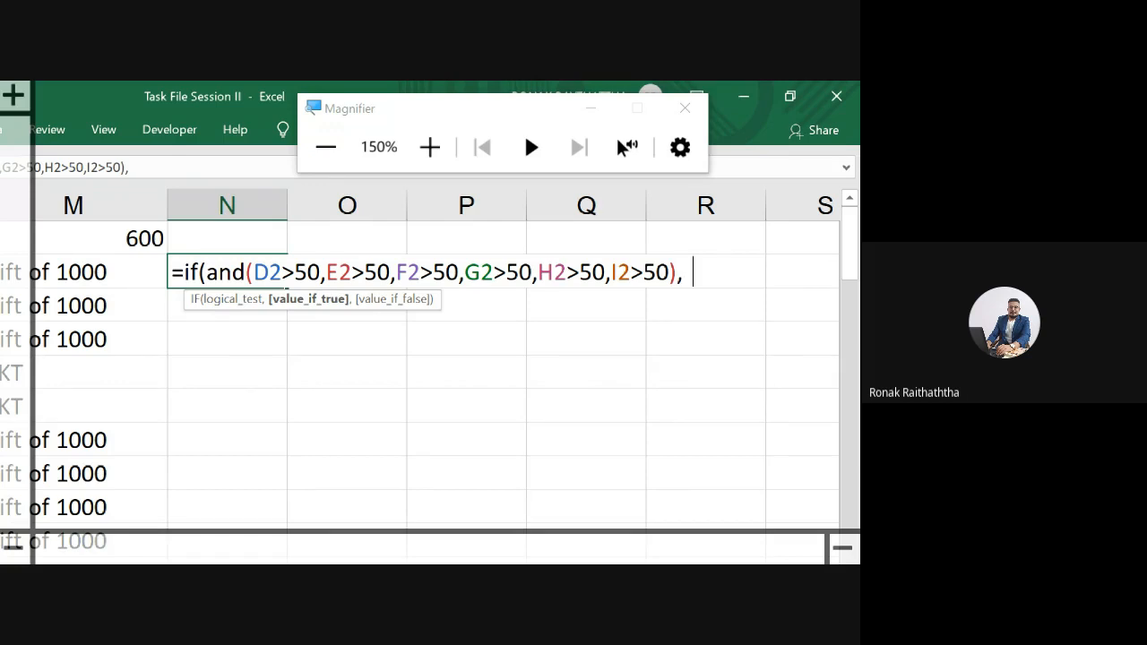
pyautogui.write('"')
pyautogui.write('Gif t of 1000')
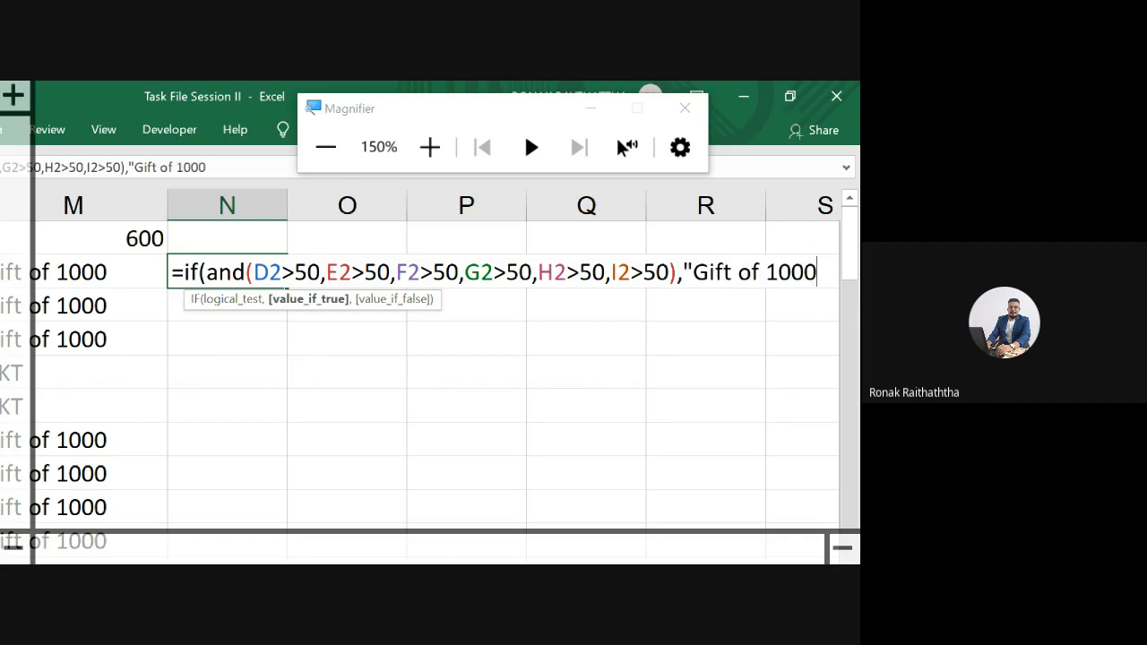
pyautogui.write('",')
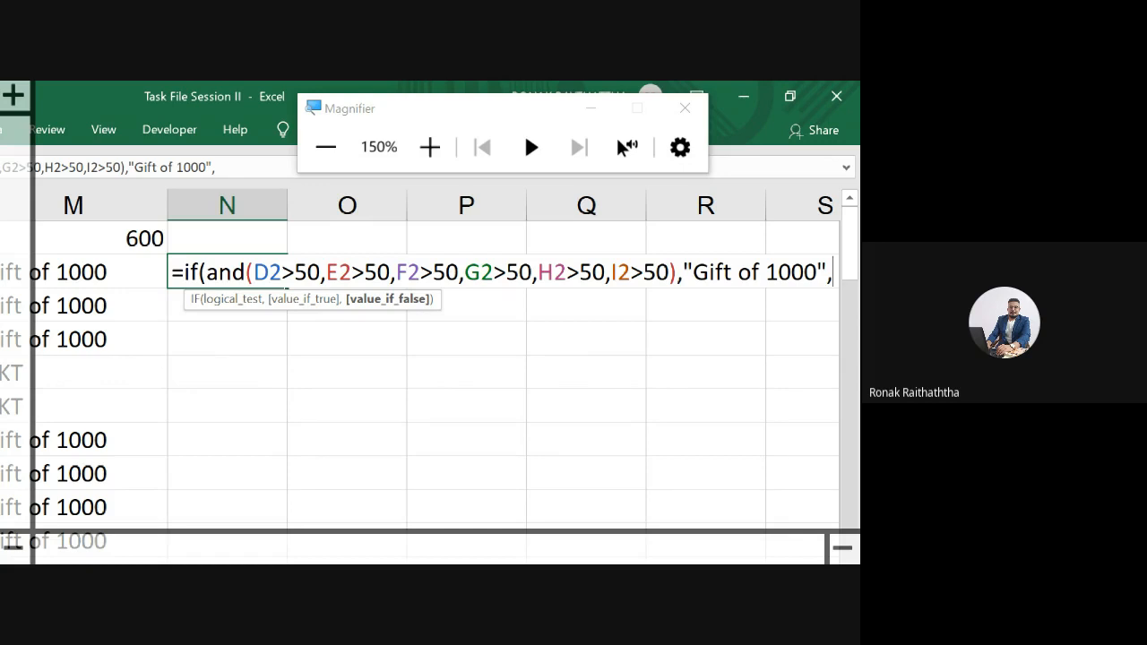
# Step: Set "BKT" as the value if false, enter the completed formula, and reselect N2
pyautogui.press('Home')
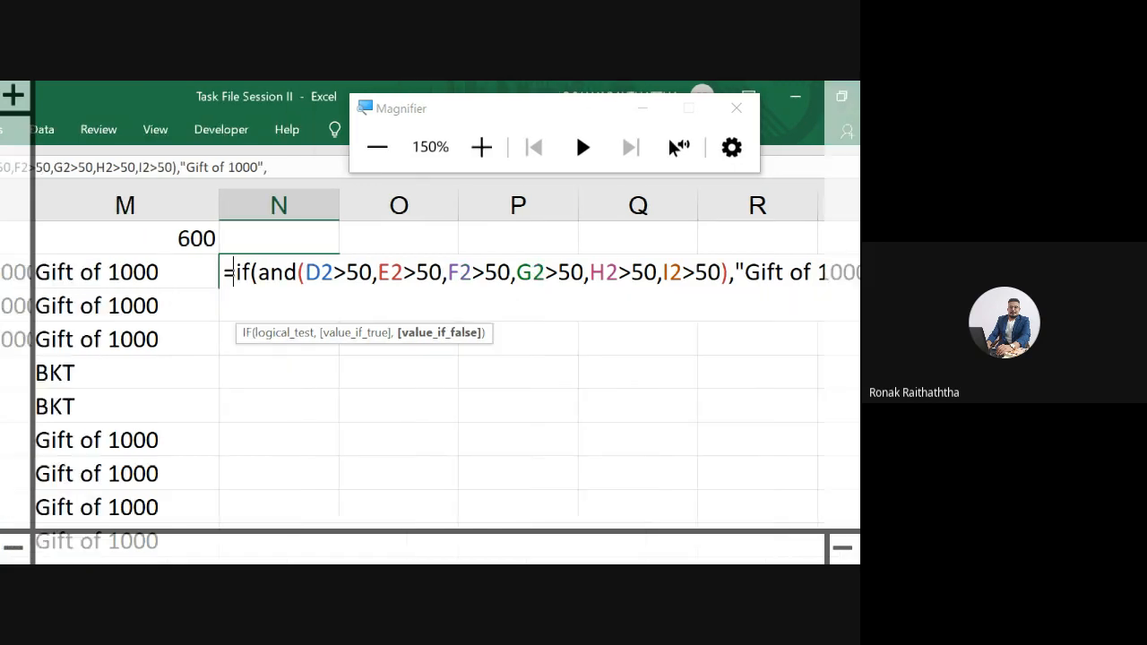
pyautogui.press('End')
pyautogui.write('"B')
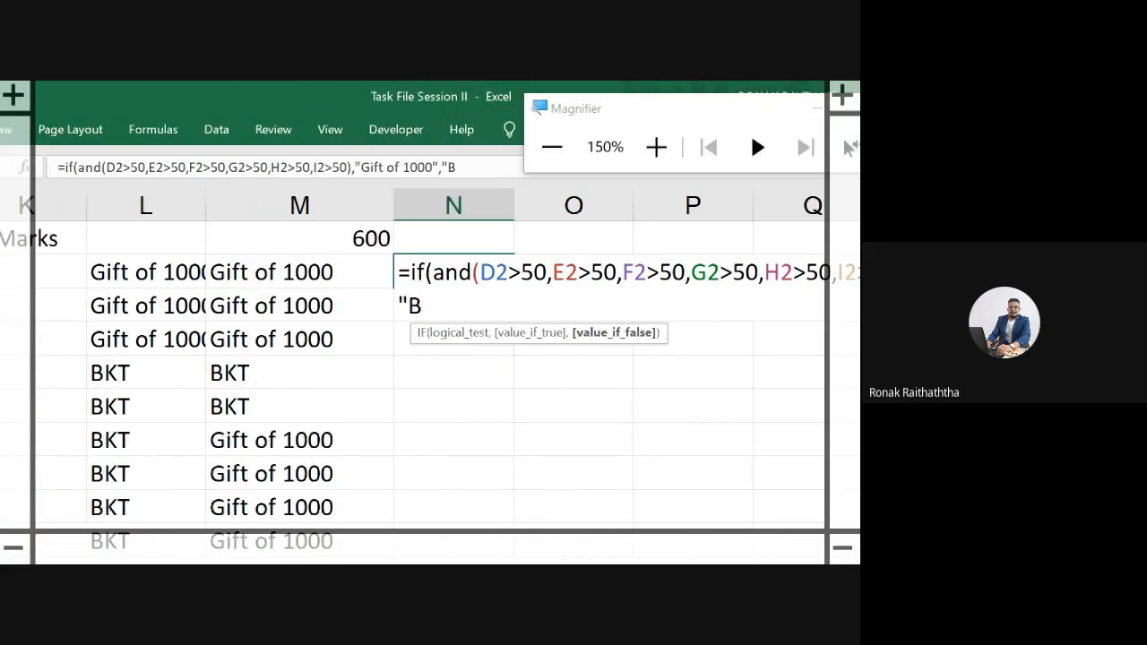
pyautogui.write('KT"')
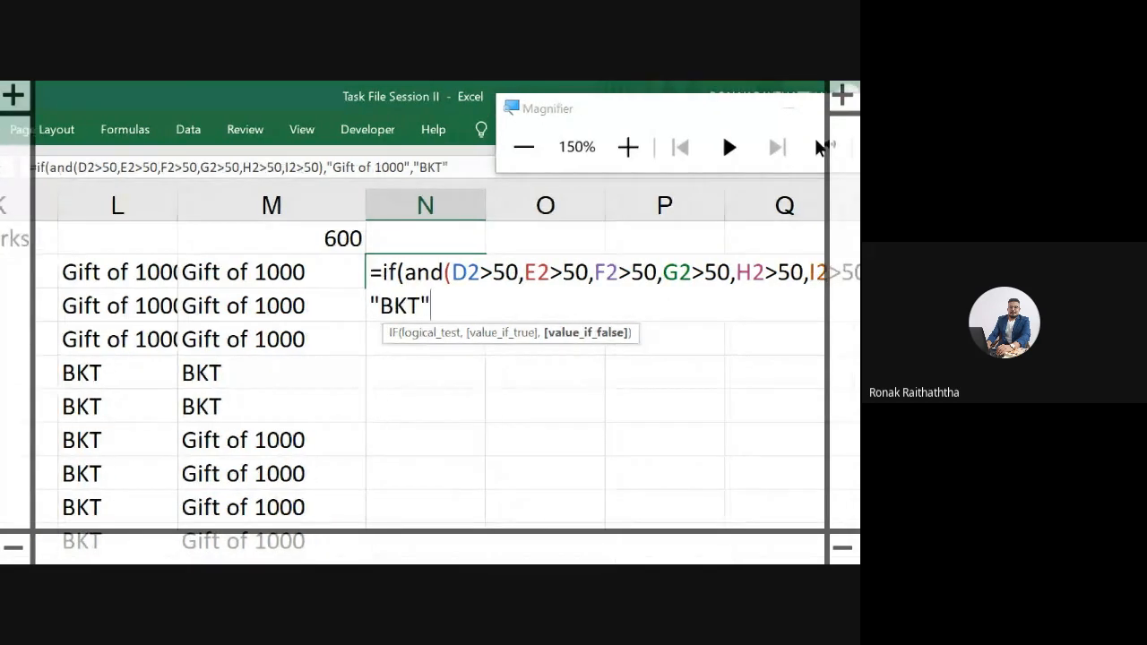
pyautogui.write(')')
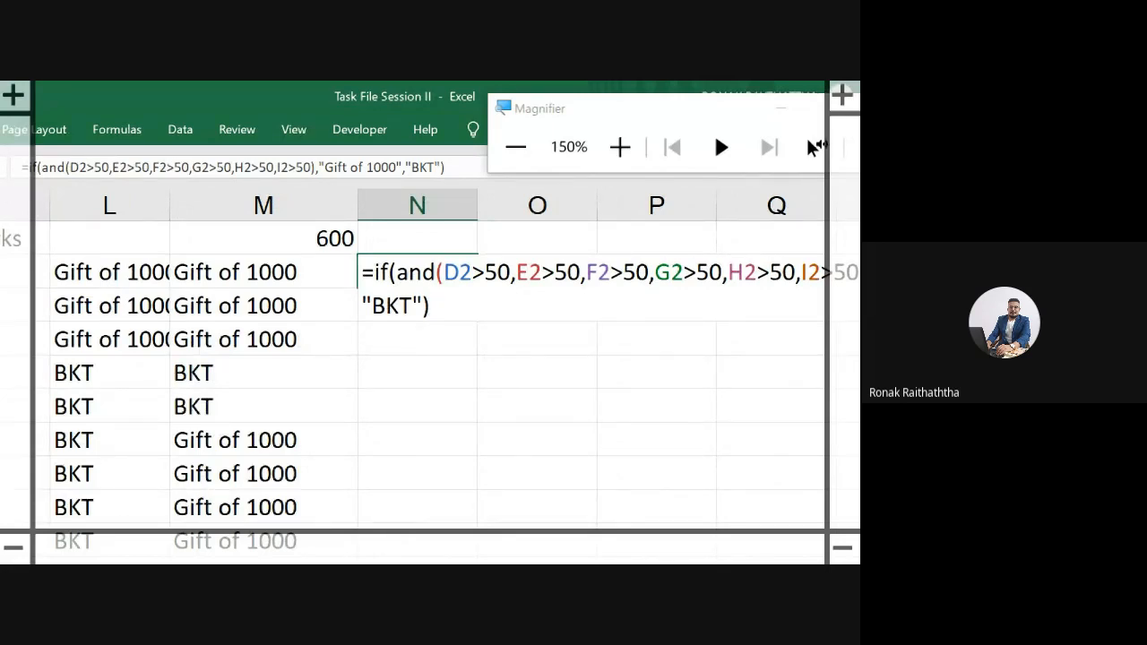
pyautogui.press('Return')
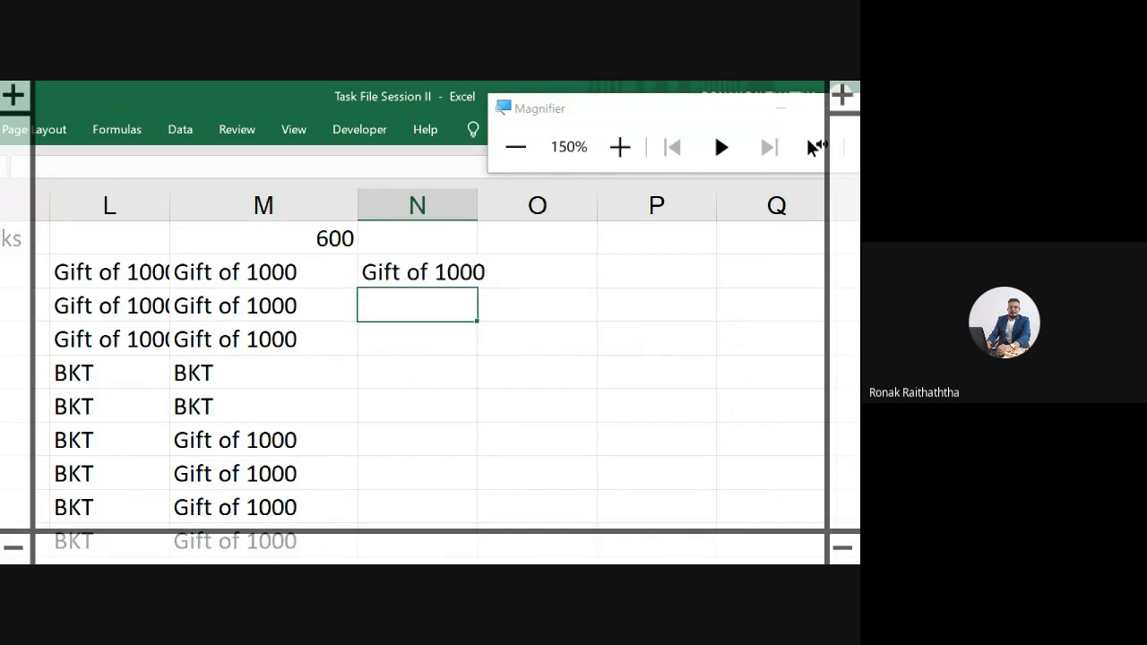
pyautogui.press('Up')
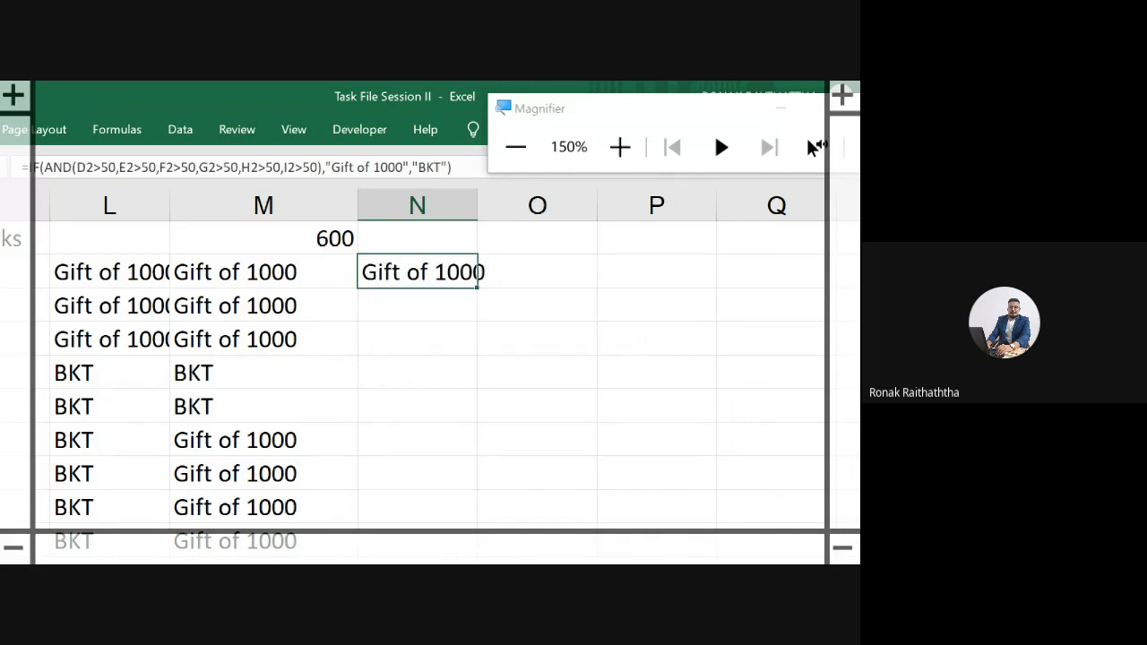
# Step: Copy the AND-based IF formula from N2 into N3:N7
pyautogui.hotkey('ctrl', 'c')
pyautogui.press('Down')
pyautogui.hotkey('shift', 'Down')
pyautogui.hotkey('shift', 'Down')
pyautogui.hotkey('shift', 'Down')
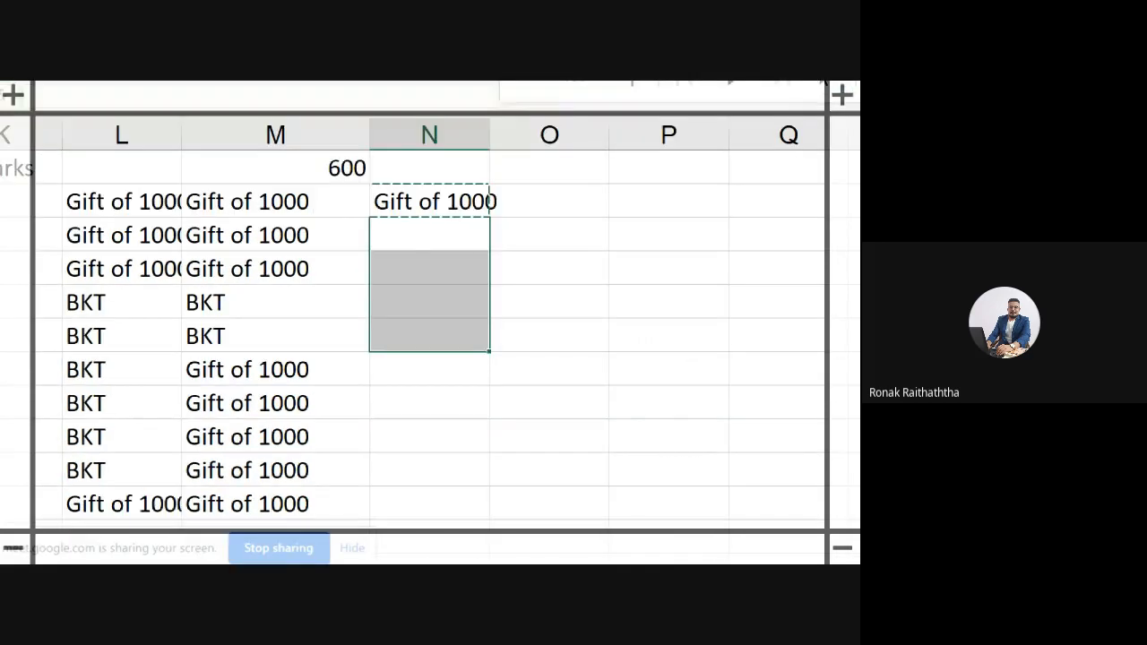
pyautogui.hotkey('ctrl', 'v')
# Step: Copy the formula from N7 into the empty cells below it in column N, alongside the student rows
pyautogui.press('Down')
pyautogui.press('Down')
pyautogui.press('Down')
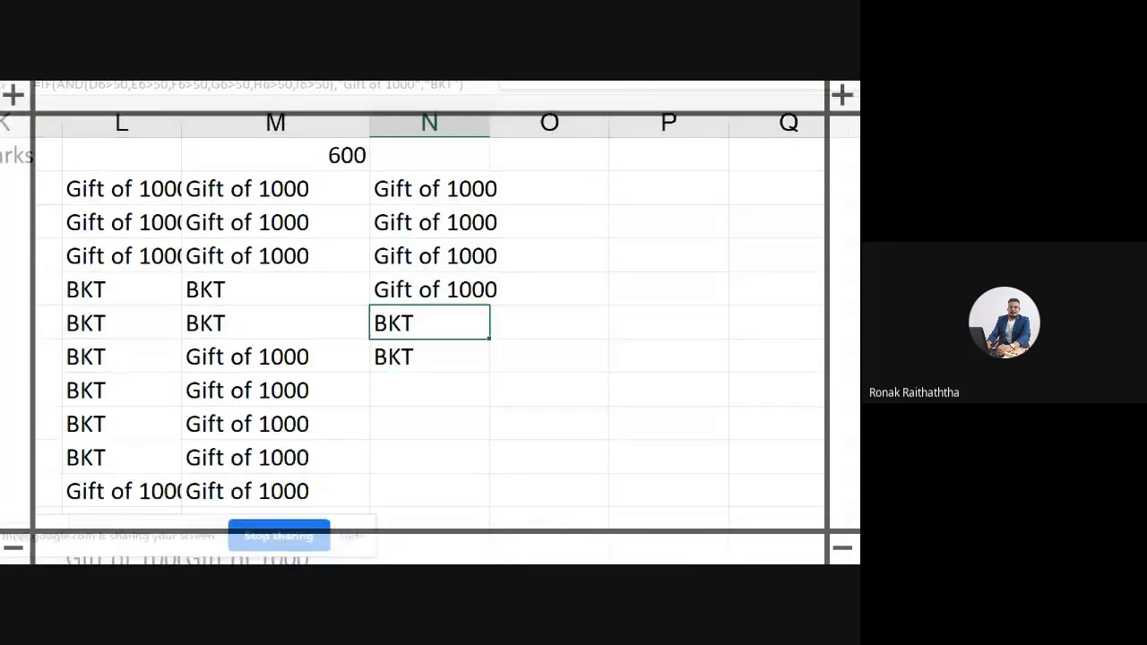
pyautogui.press('Down')
pyautogui.press('Left')
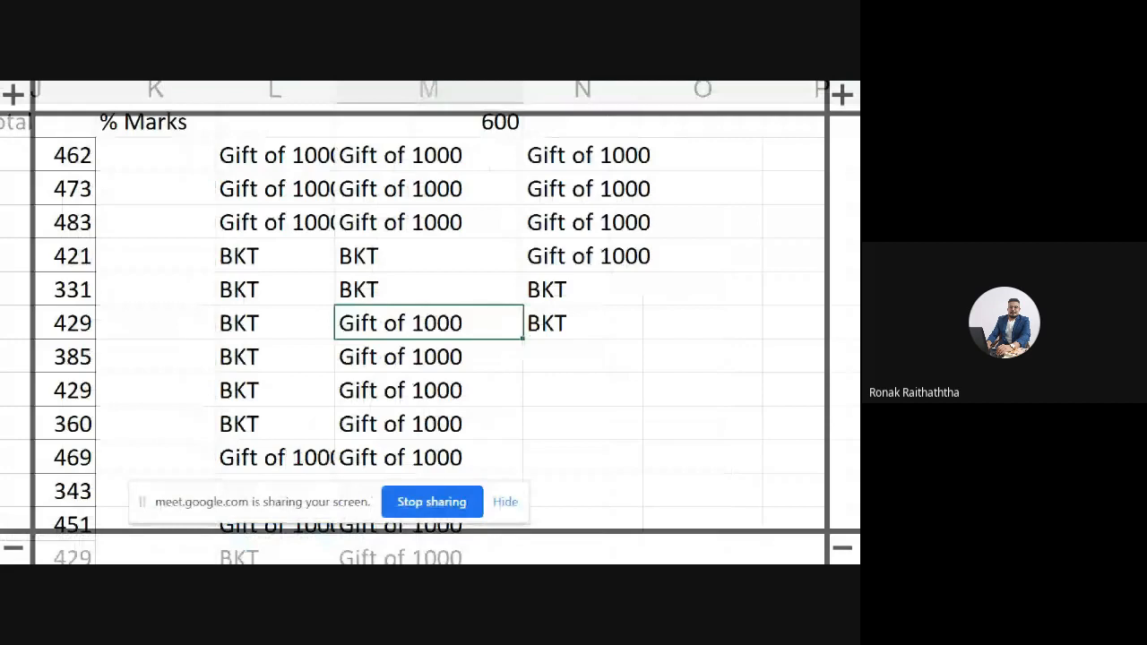
pyautogui.press('Right')
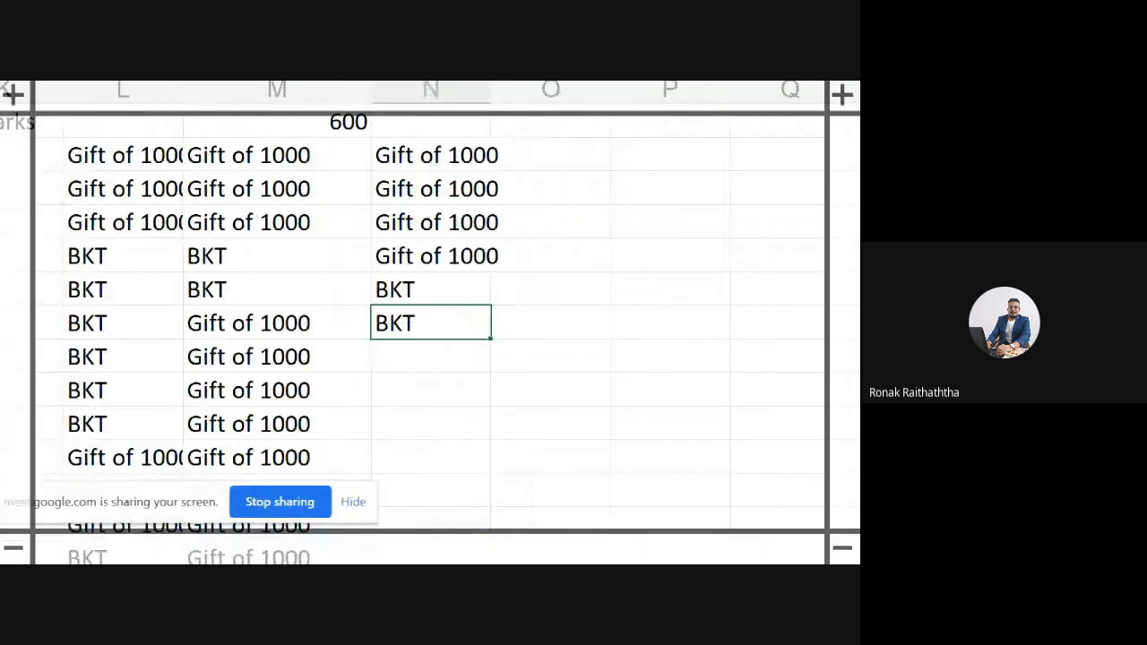
pyautogui.hotkey('ctrl', 'c')
pyautogui.press('Down')
pyautogui.hotkey('shift', 'Down')
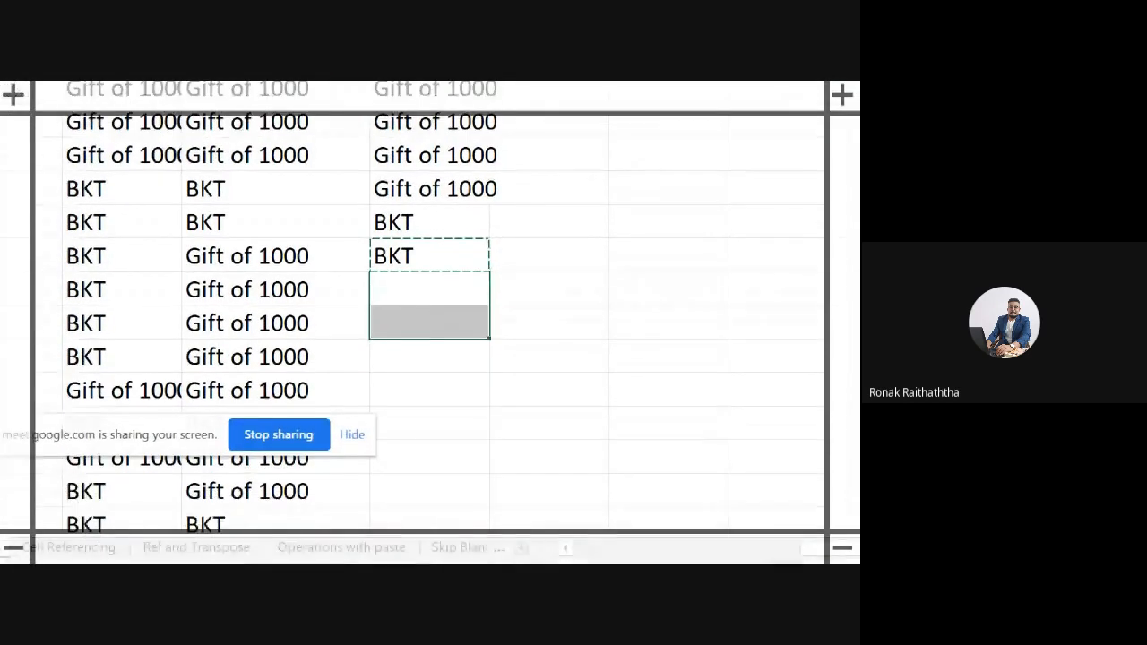
pyautogui.hotkey('shift', 'Down')
pyautogui.hotkey('shift', 'Down')
pyautogui.hotkey('shift', 'Down')
pyautogui.hotkey('shift', 'Down')
pyautogui.hotkey('shift', 'Down')
pyautogui.hotkey('shift', 'Down')
pyautogui.hotkey('shift', 'Down')
pyautogui.hotkey('shift', 'Down')
pyautogui.hotkey('shift', 'Down')
pyautogui.hotkey('shift', 'Down')
pyautogui.hotkey('shift', 'Down')
pyautogui.hotkey('shift', 'Down')
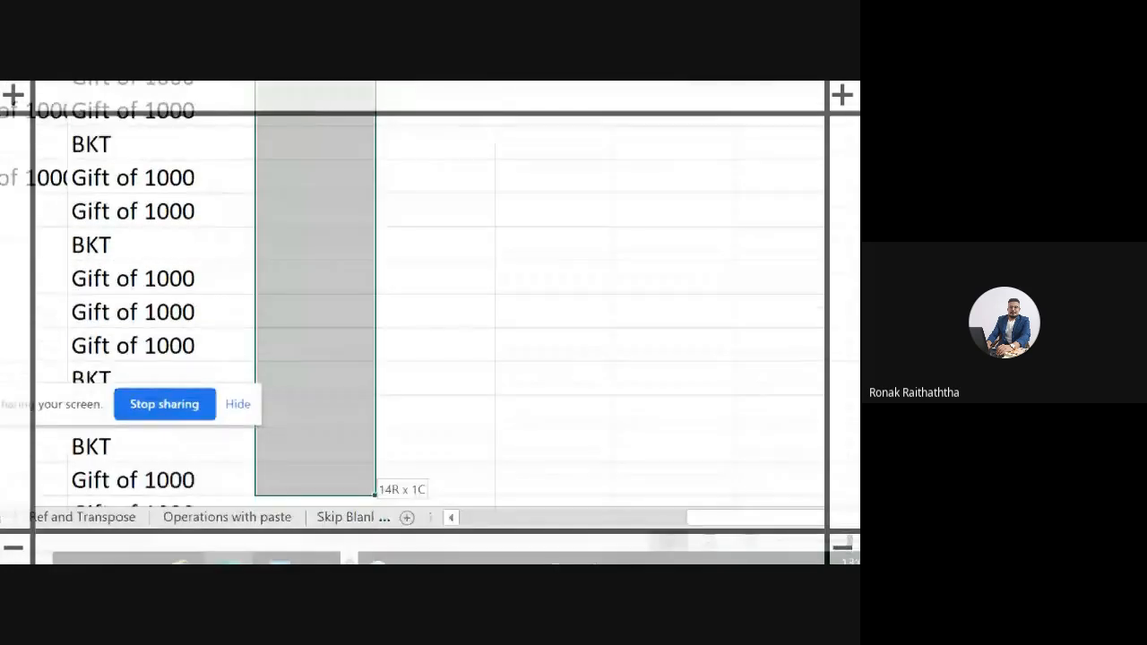
pyautogui.hotkey('ctrl', 'v')
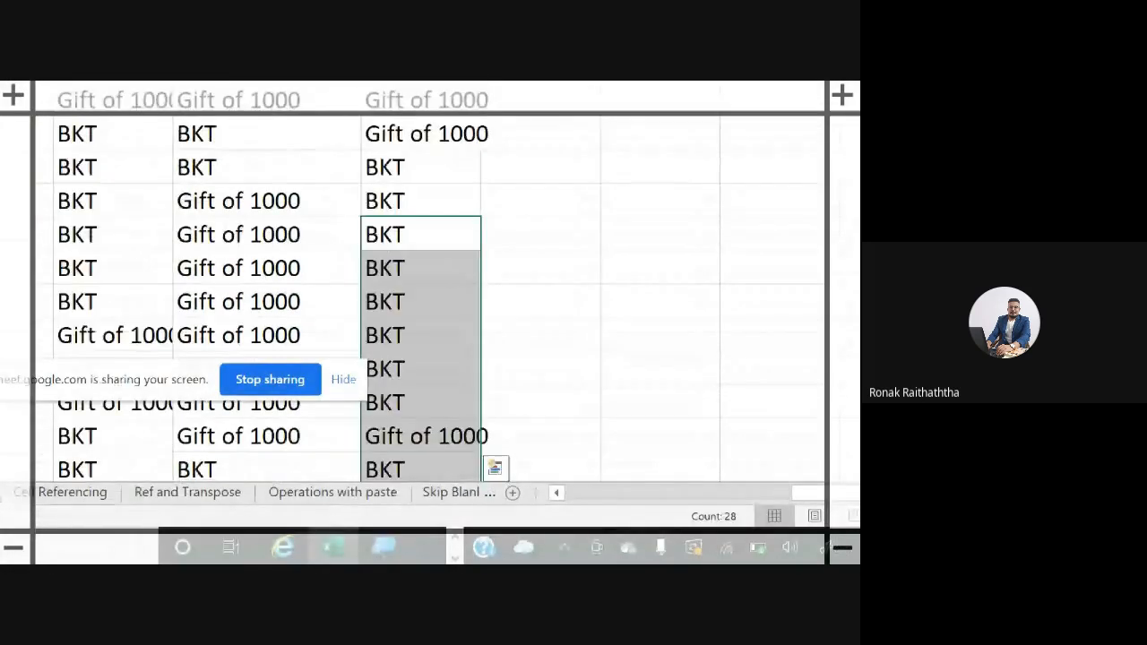
pyautogui.press('Escape')
# Step: Fill the remaining cells of column N with the formula down to the last student row and return to N2
pyautogui.hotkey('ctrl', 'Down')
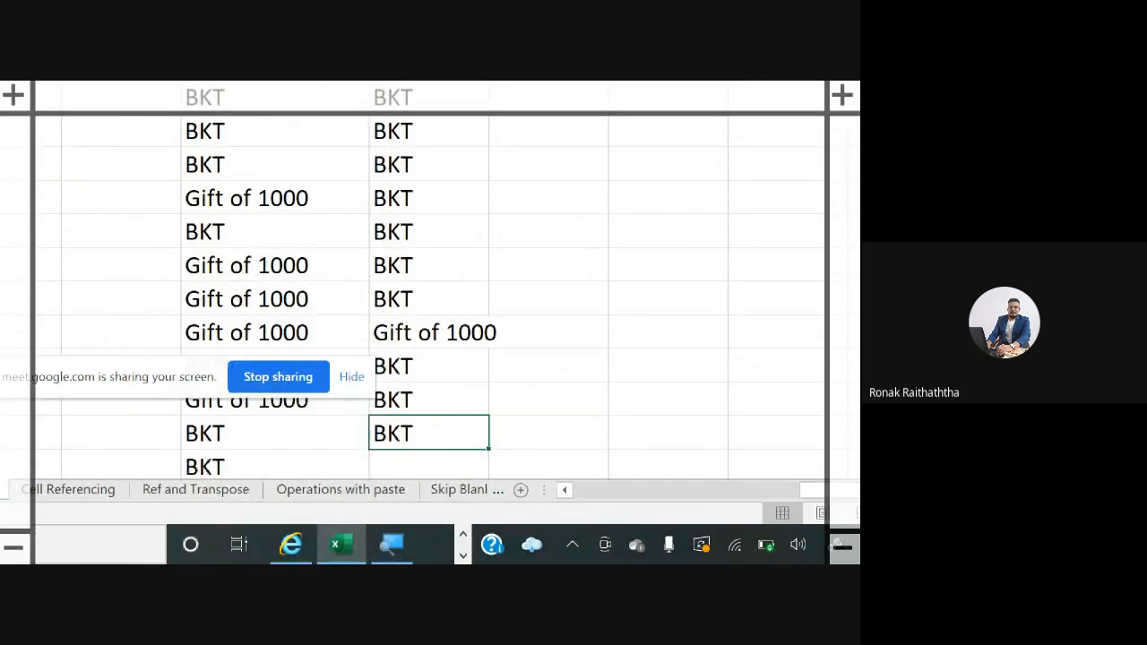
pyautogui.hotkey('ctrl', 'c')
pyautogui.press('Down')
pyautogui.hotkey('shift', 'Down')
pyautogui.hotkey('shift', 'Down')
pyautogui.hotkey('shift', 'Down')
pyautogui.hotkey('shift', 'Down')
pyautogui.hotkey('shift', 'Down')
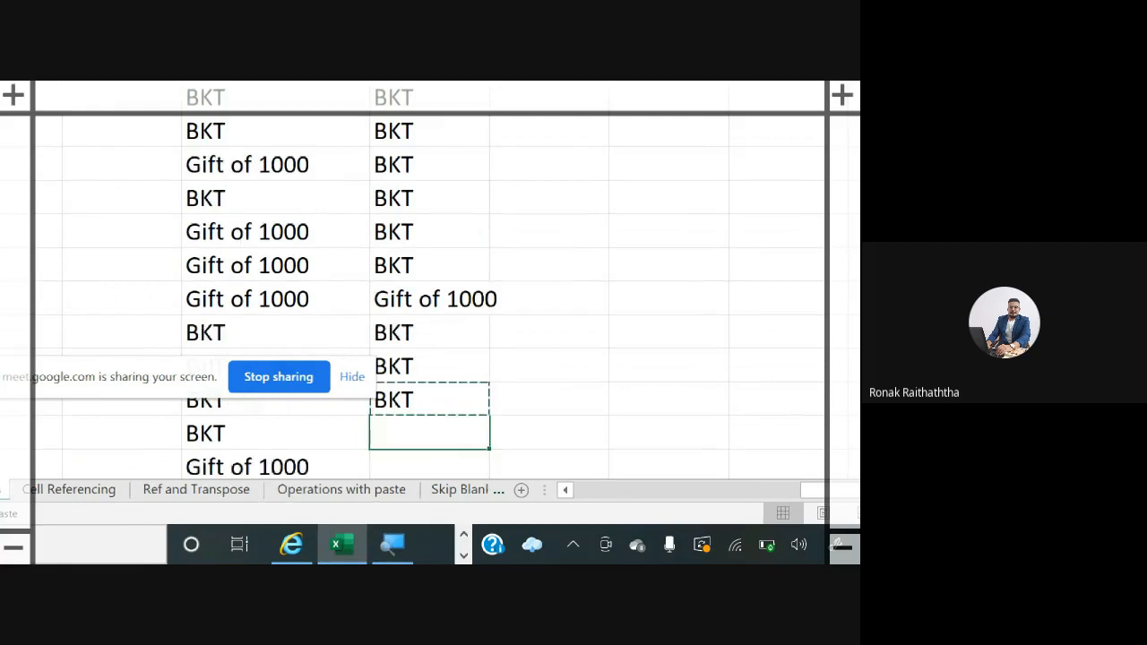
pyautogui.hotkey('shift', 'Down')
pyautogui.hotkey('shift', 'Down')
pyautogui.hotkey('shift', 'Down')
pyautogui.hotkey('shift', 'Down')
pyautogui.hotkey('shift', 'Down')
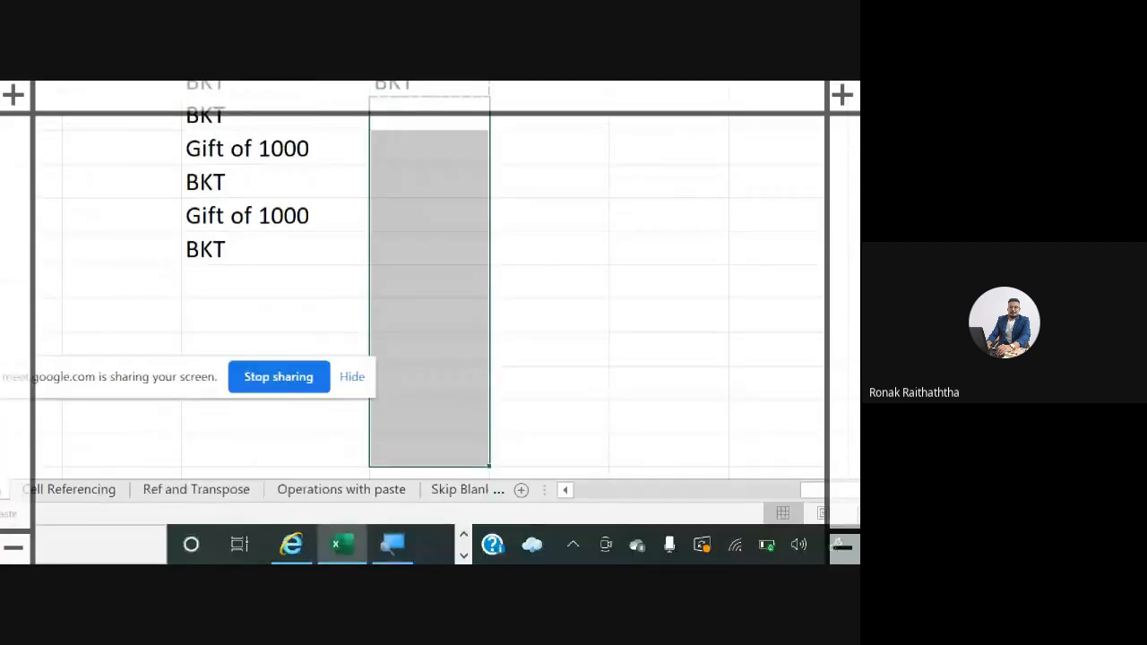
pyautogui.hotkey('shift', 'Up')
pyautogui.hotkey('shift', 'Up')
pyautogui.hotkey('shift', 'Up')
pyautogui.hotkey('shift', 'Up')
pyautogui.hotkey('shift', 'Up')
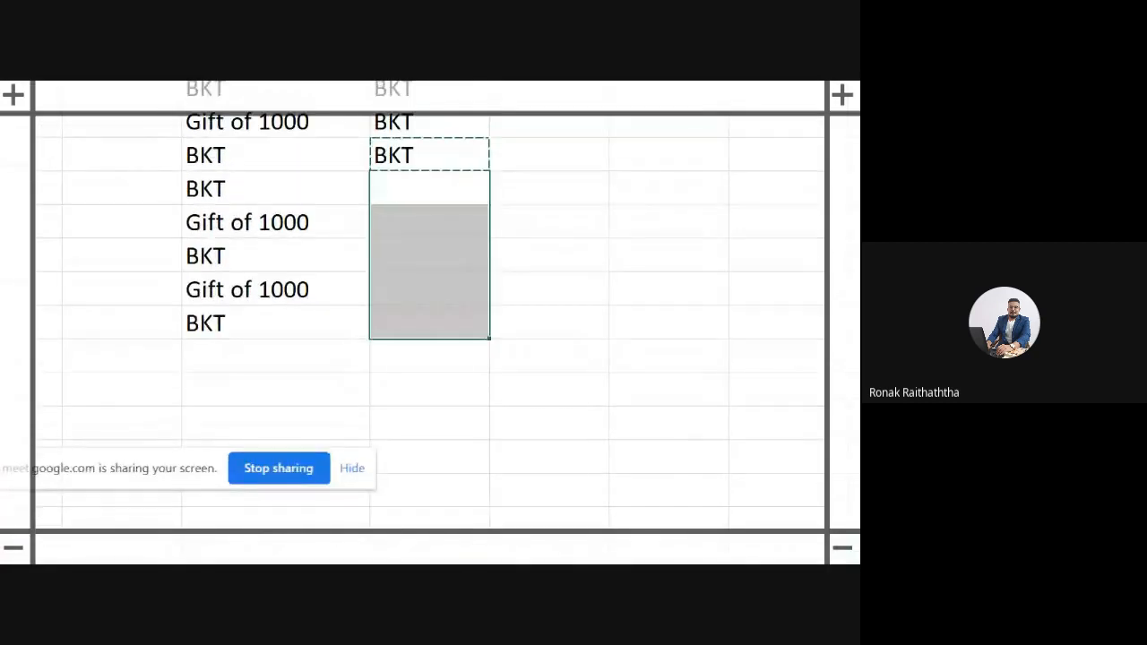
pyautogui.hotkey('ctrl', 'v')
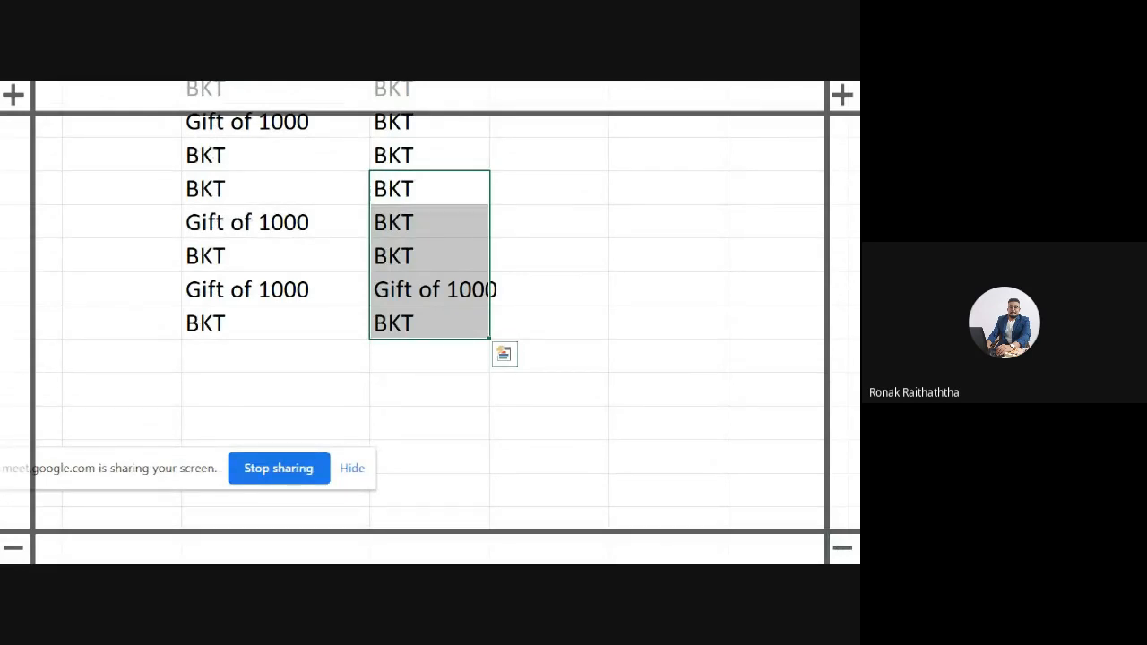
pyautogui.hotkey('ctrl', 'Up')
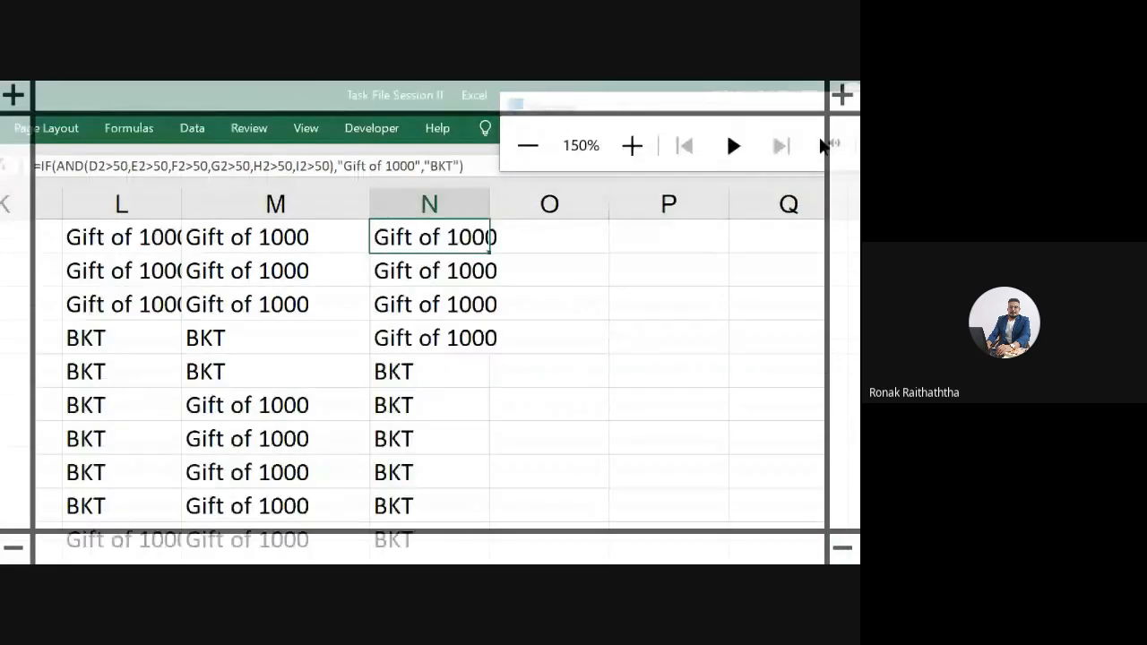
pyautogui.press('Down')
pyautogui.press('Up')
pyautogui.press('Up')
pyautogui.press('Down')
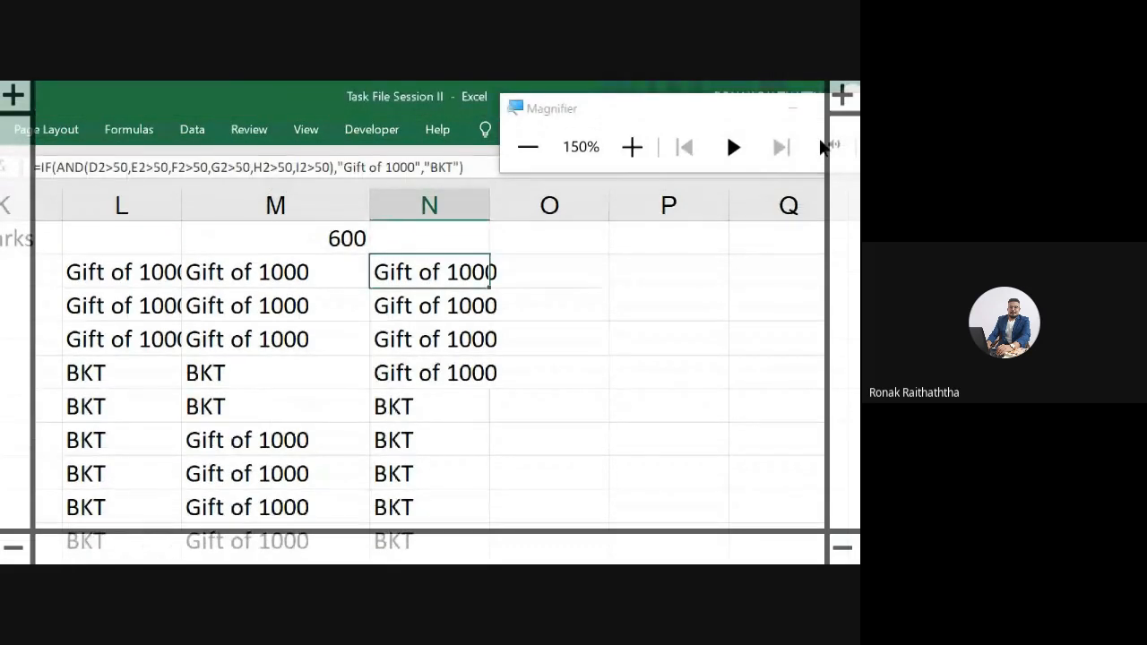
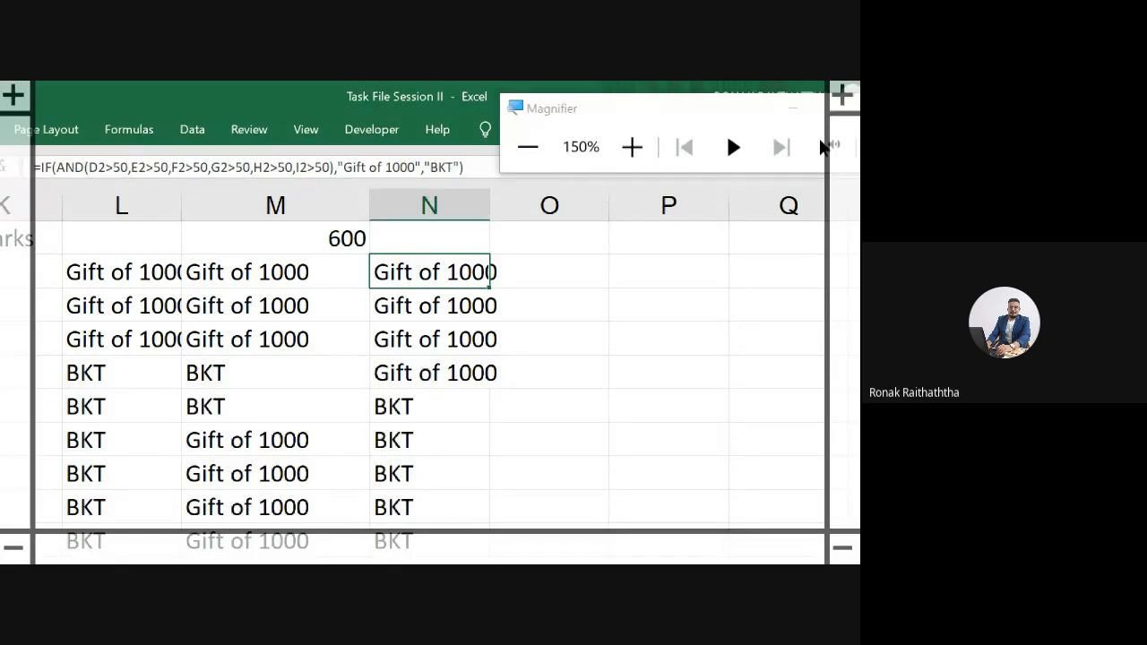
# Step: Start an IF formula in O2 with the MIN function as its logical test
pyautogui.press('Right')
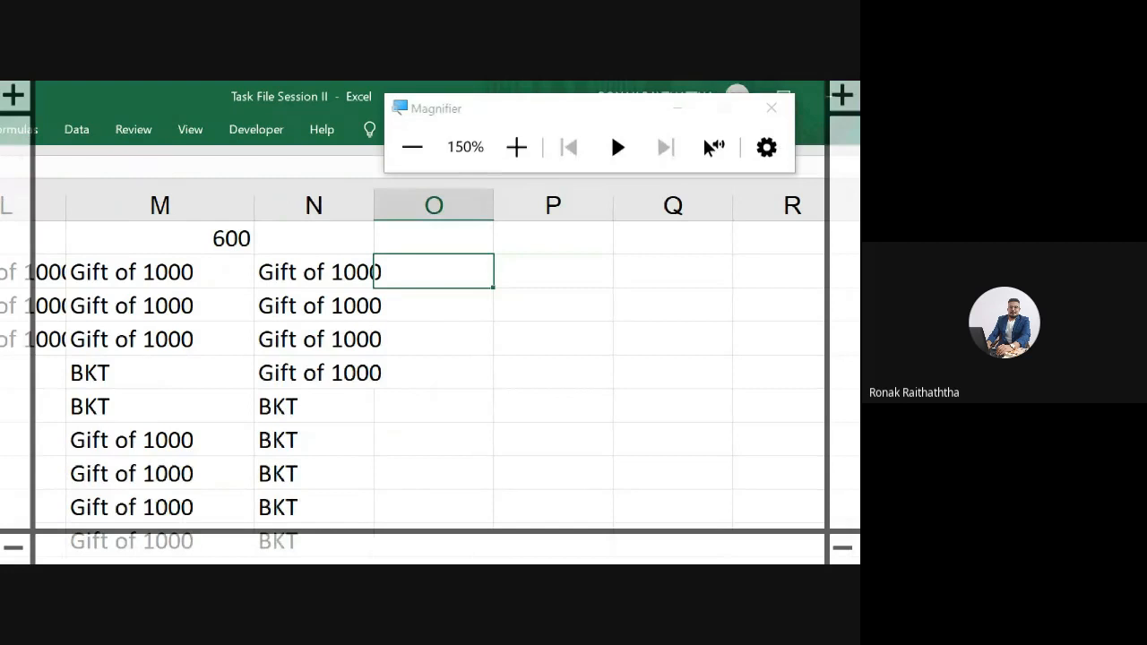
pyautogui.write('=')
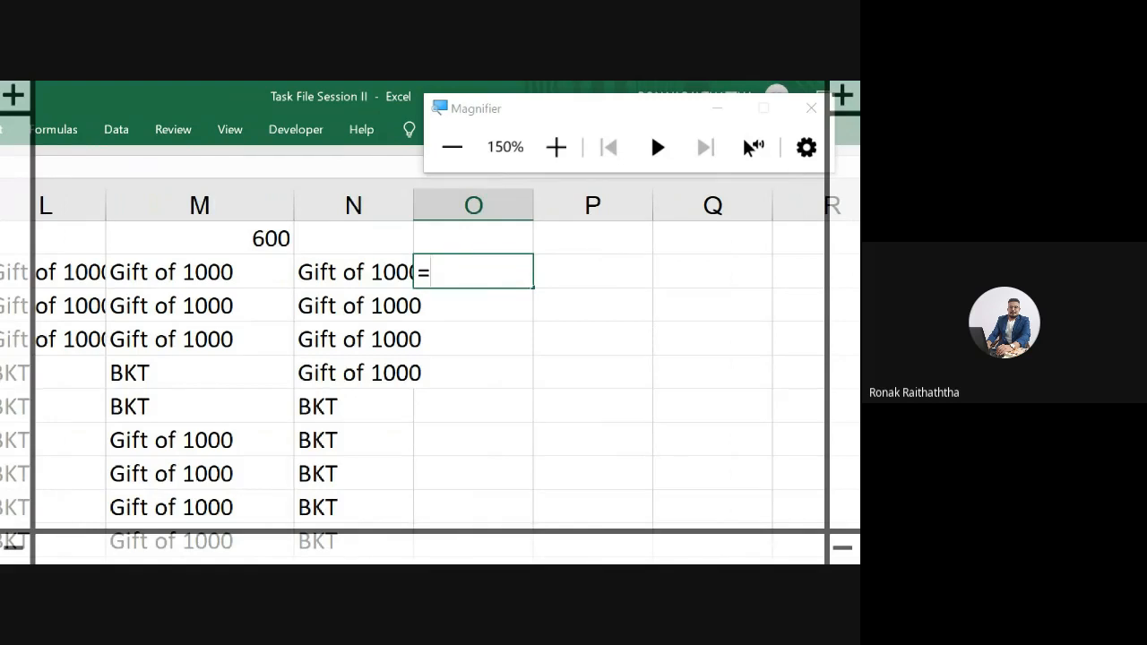
pyautogui.write('if')
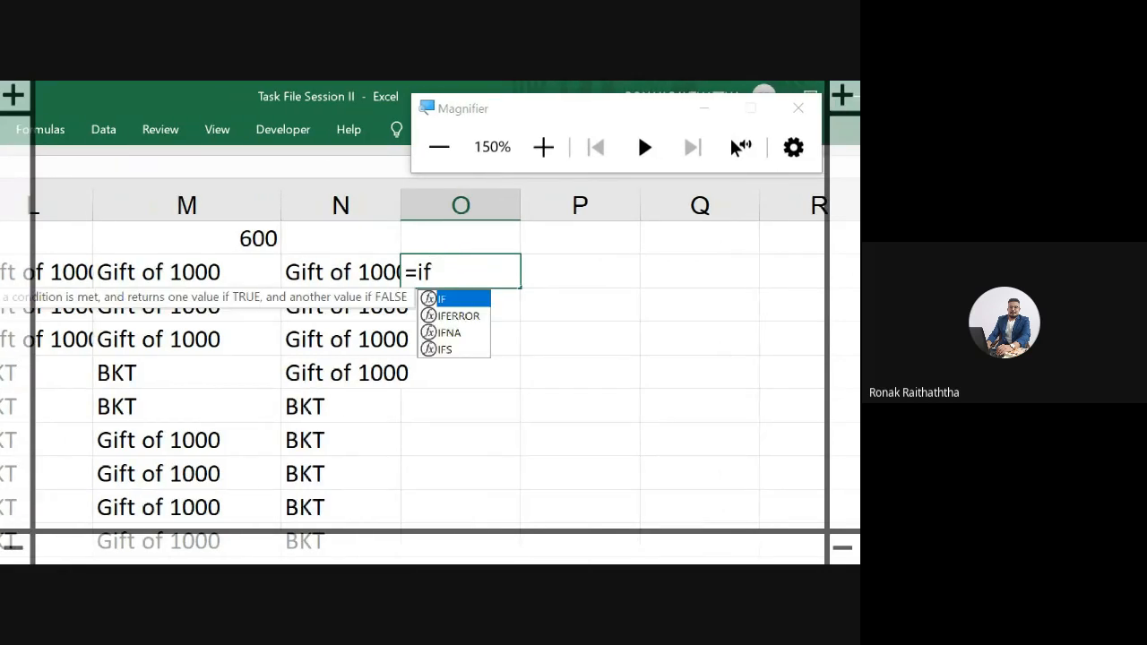
pyautogui.write('(')
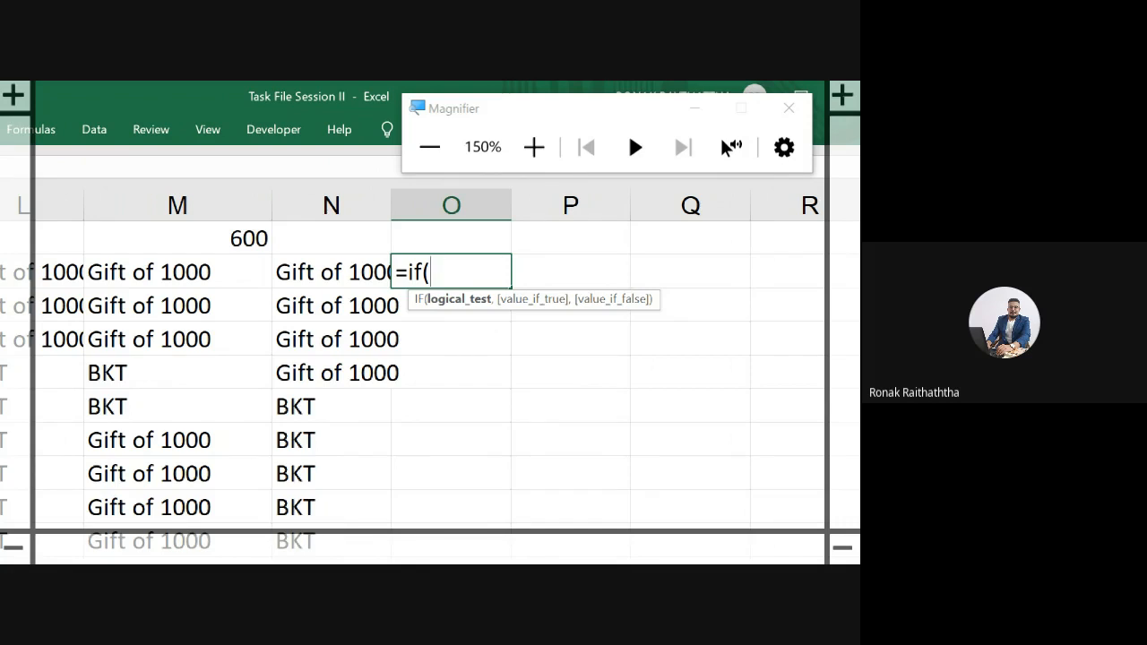
pyautogui.write('min')
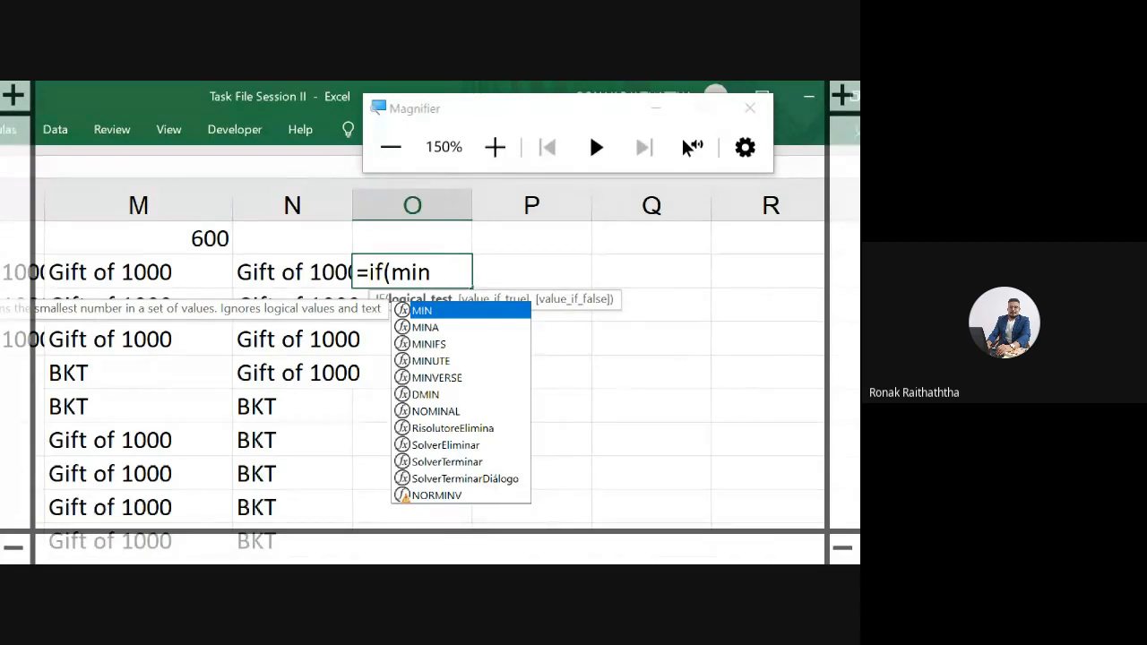
pyautogui.write('(')
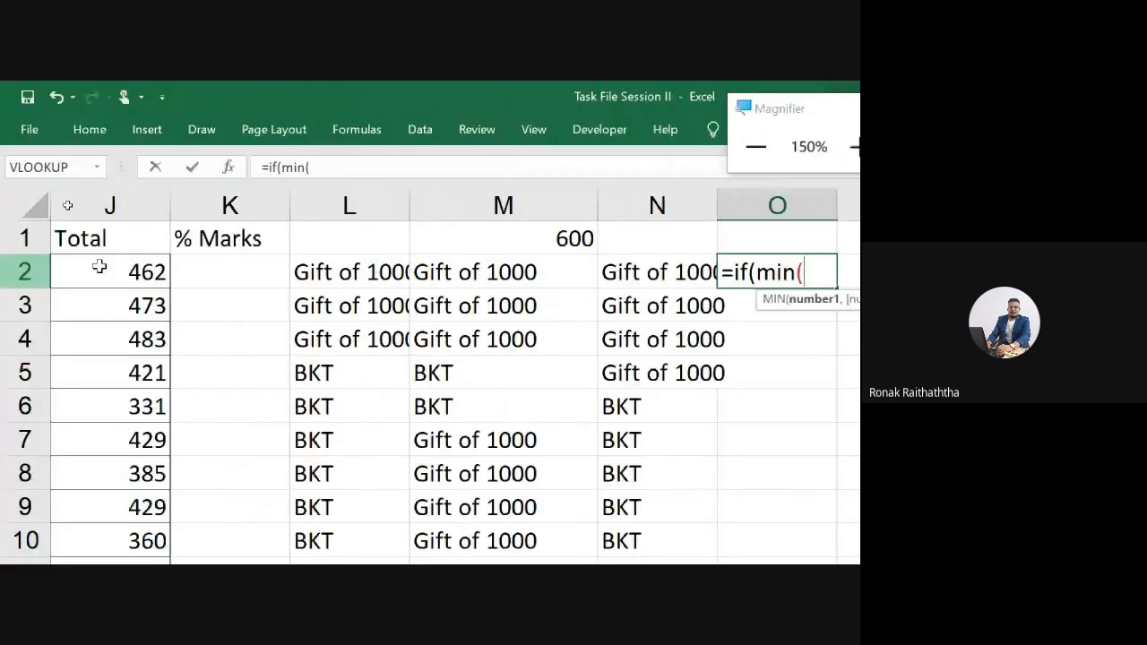
pyautogui.click(95, 266)
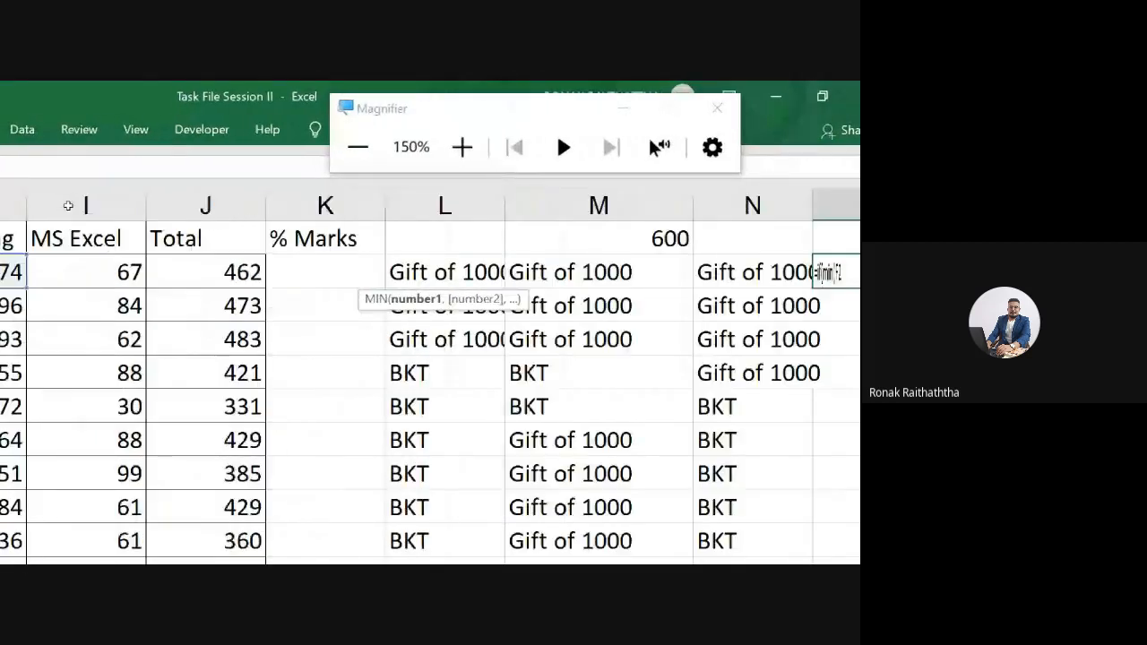
pyautogui.click(116, 256)
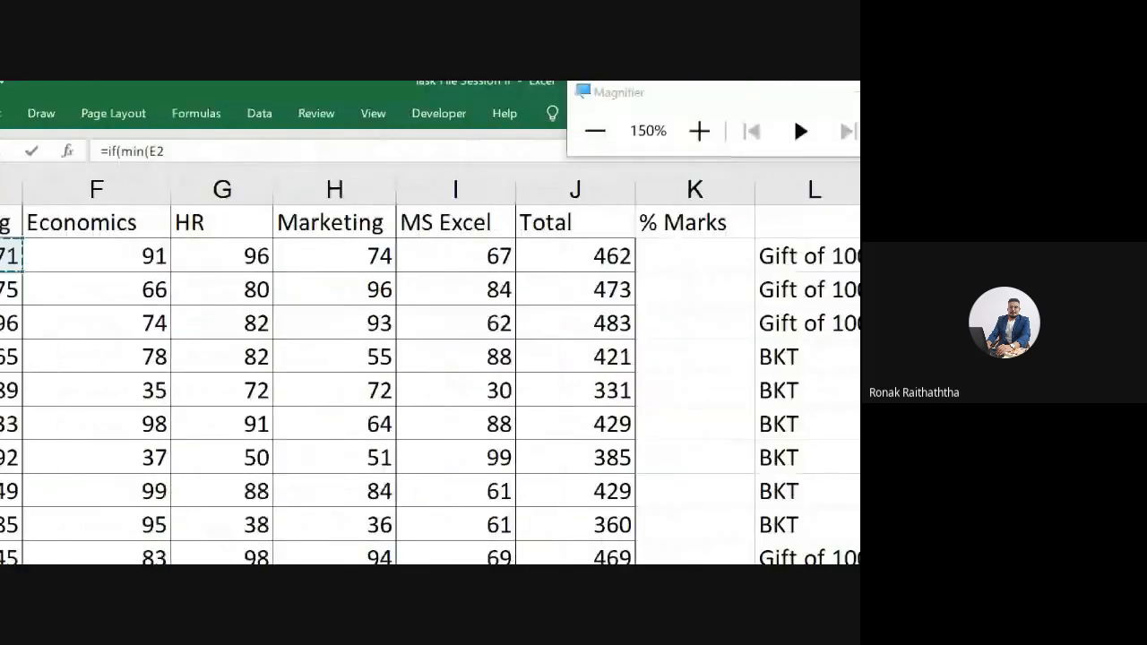
pyautogui.press('Right')
pyautogui.press('Right')
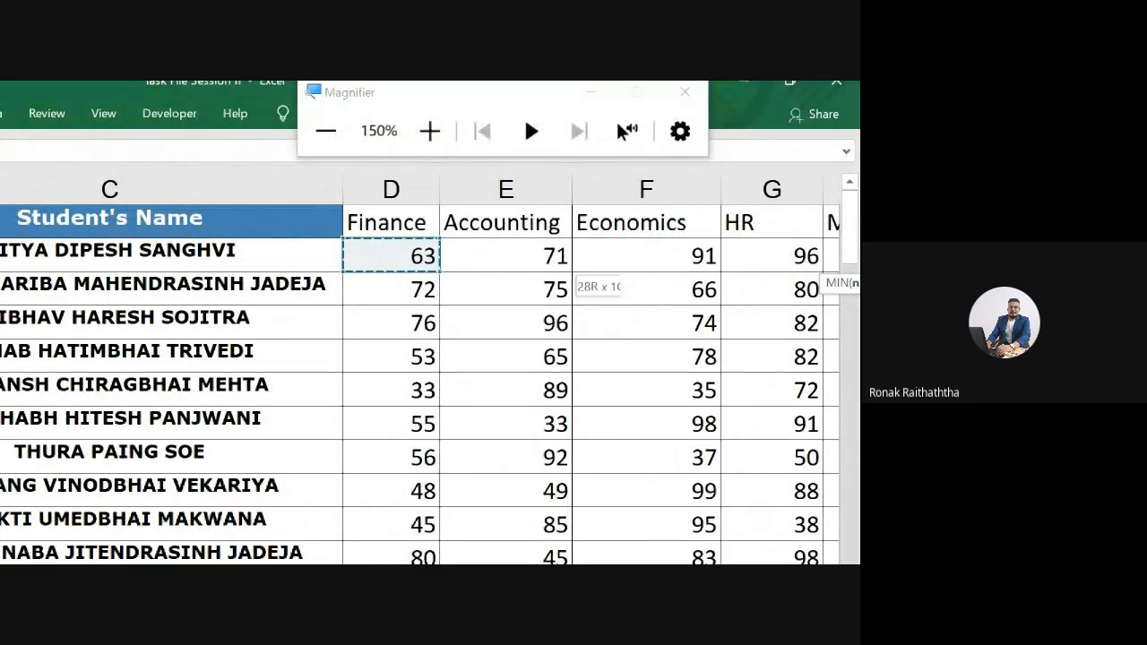
pyautogui.hotkey('shift', 'Right')
pyautogui.hotkey('shift', 'Right')
pyautogui.hotkey('shift', 'Right')
pyautogui.hotkey('shift', 'Right')
pyautogui.hotkey('shift', 'Right')
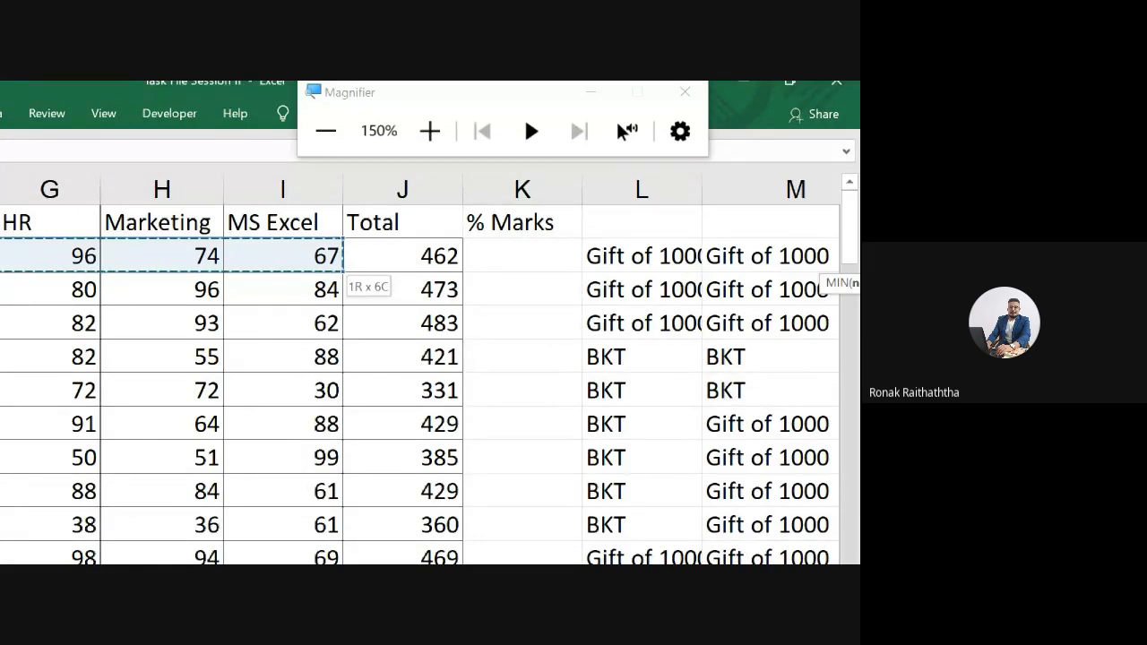
pyautogui.hscroll(6, 430, 358)
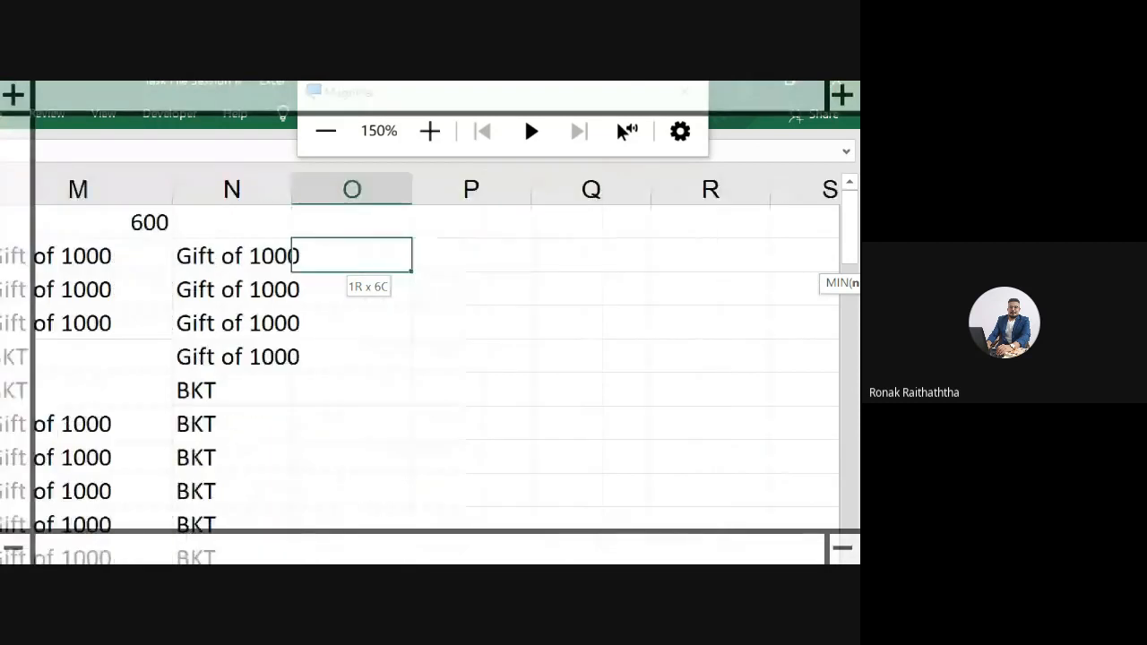
pyautogui.doubleClick(402, 261)
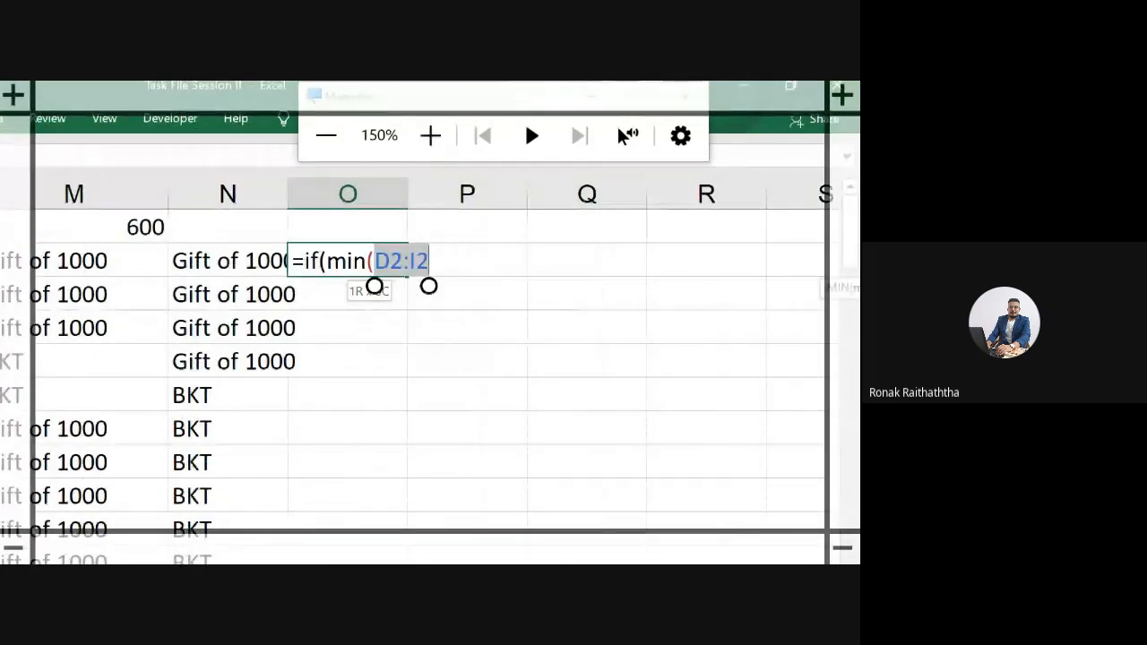
pyautogui.press('Right')
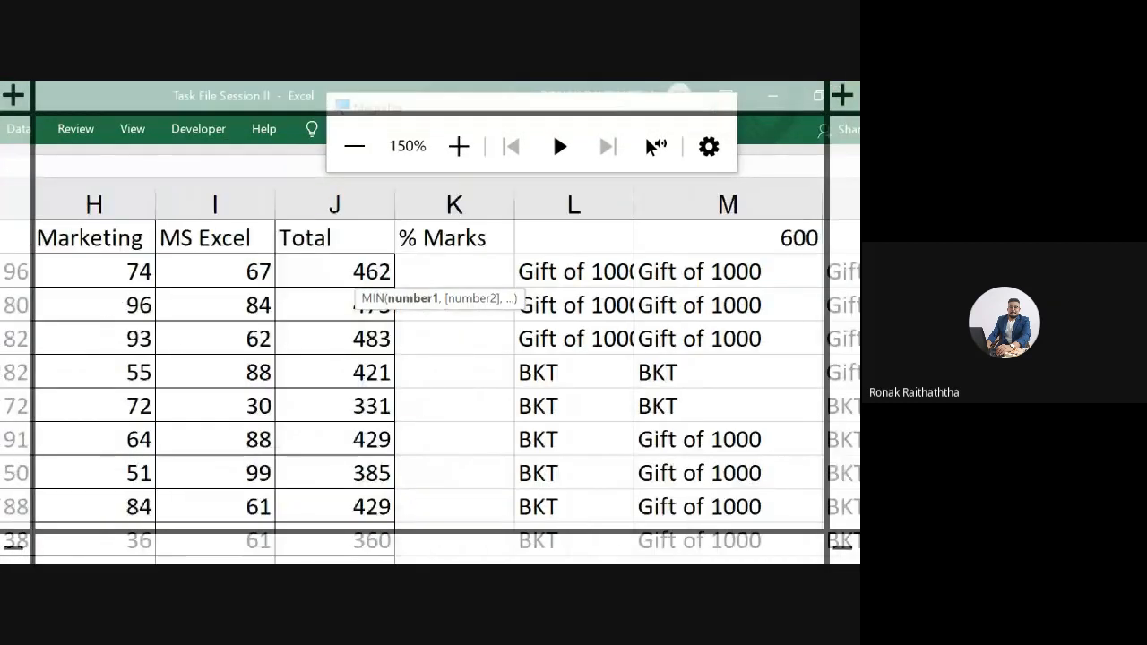
pyautogui.write(')')
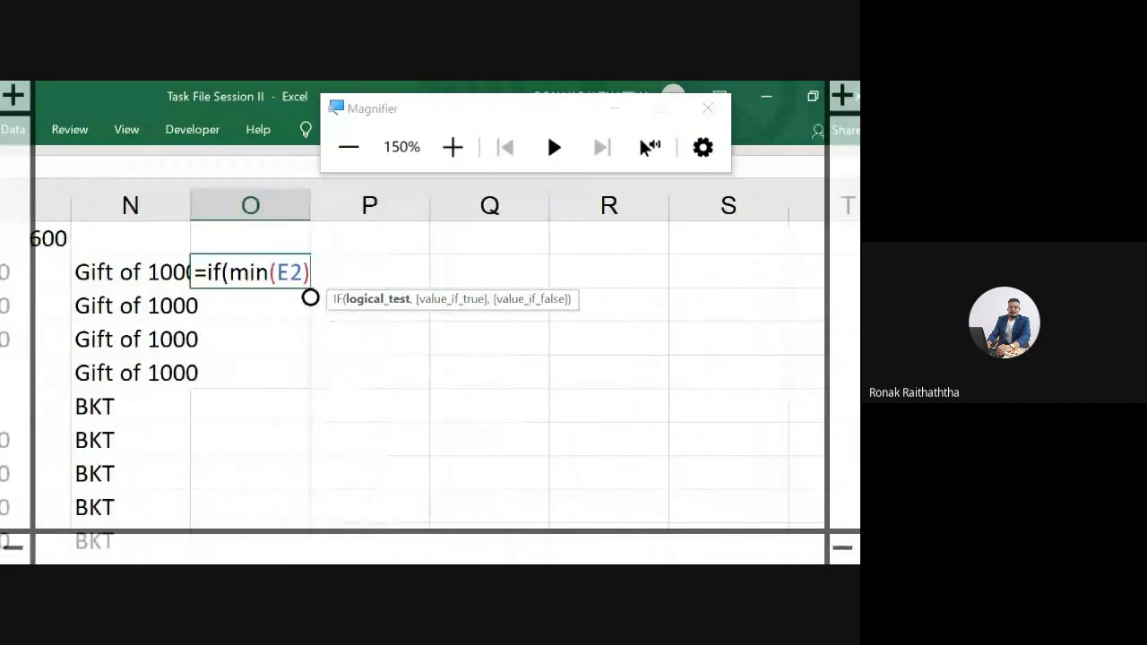
pyautogui.press('BackSpace')
pyautogui.press('BackSpace')
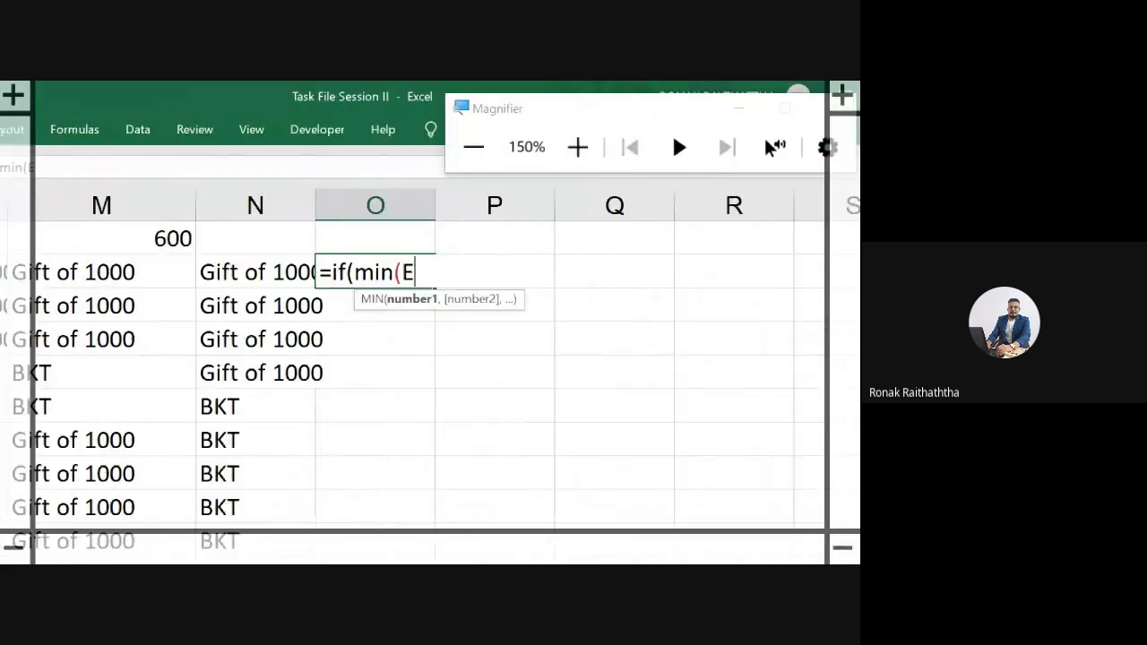
pyautogui.press('BackSpace')
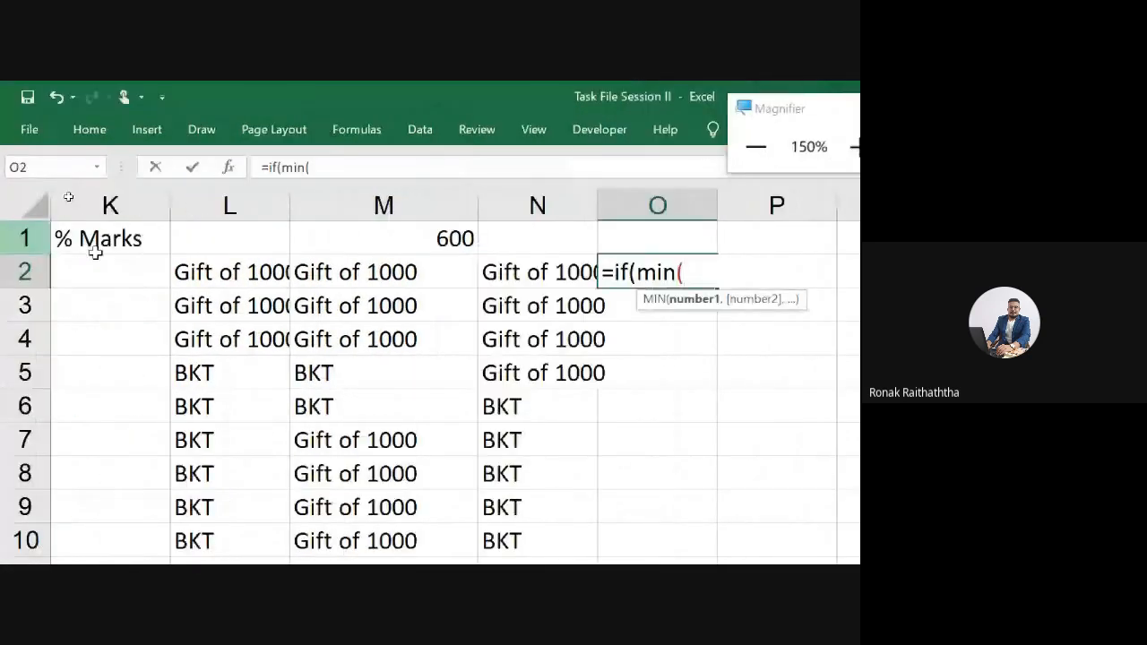
# Step: Set D2:I2, the marks from Finance through MS Excel, as the MIN function's range and close the function
pyautogui.click(111, 262)
pyautogui.press('Left')
pyautogui.press('Left')
pyautogui.press('Left')
pyautogui.press('Left')
pyautogui.press('Left')
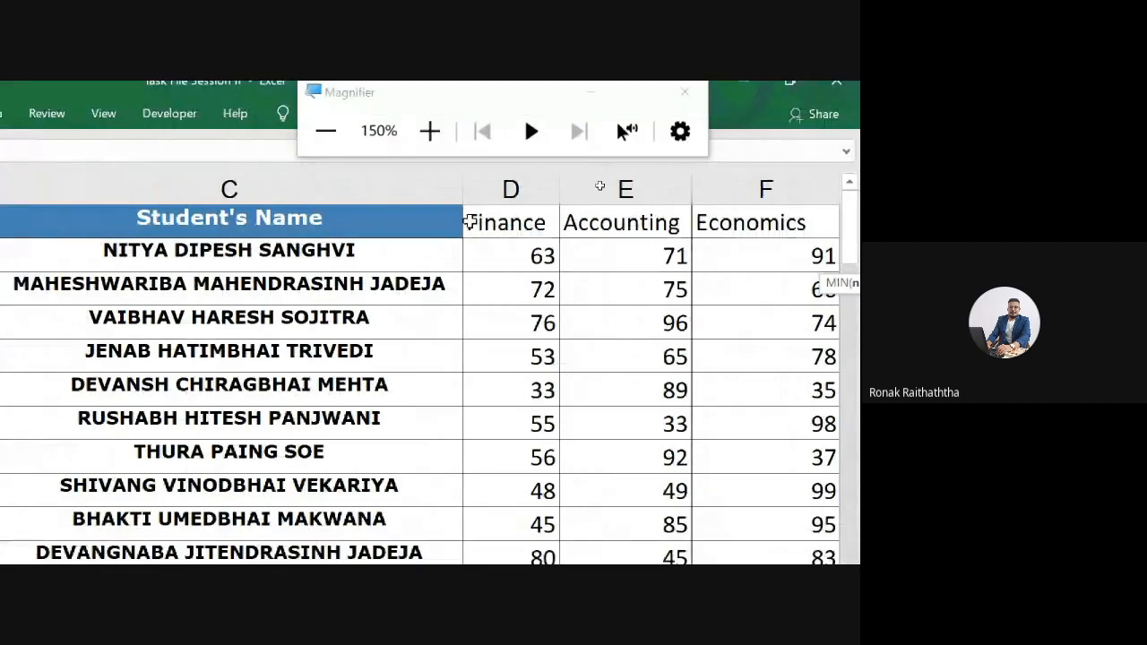
pyautogui.click(498, 255)
pyautogui.moveTo(497, 255); pyautogui.dragTo(498, 255)
pyautogui.hotkey('shift', 'Left')
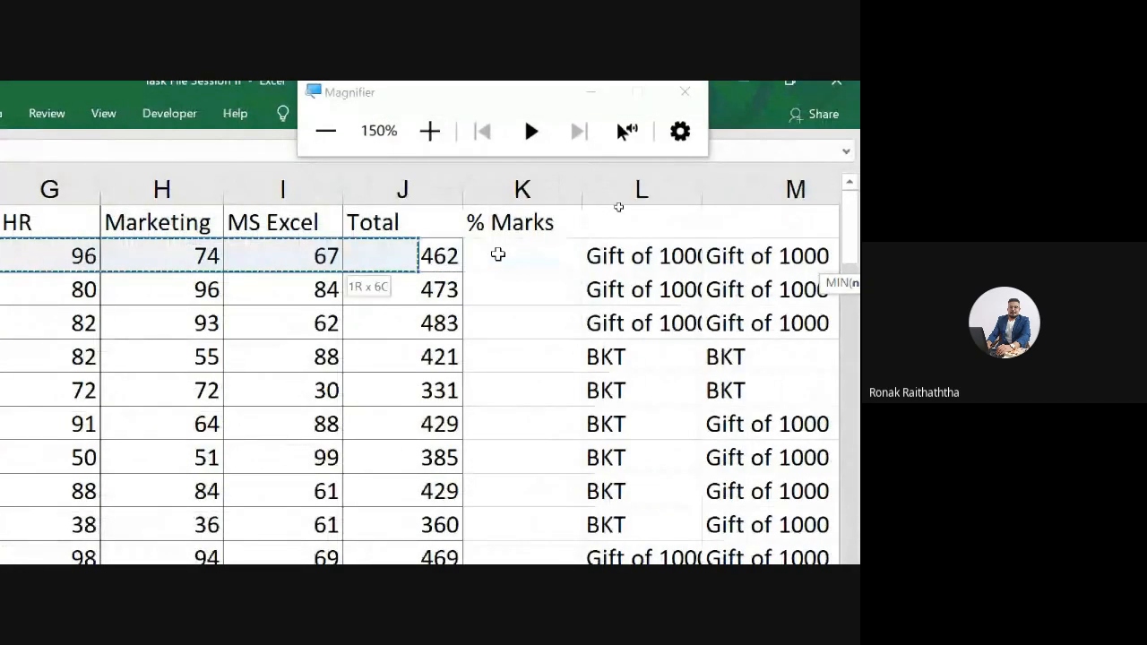
pyautogui.write(')>35,')
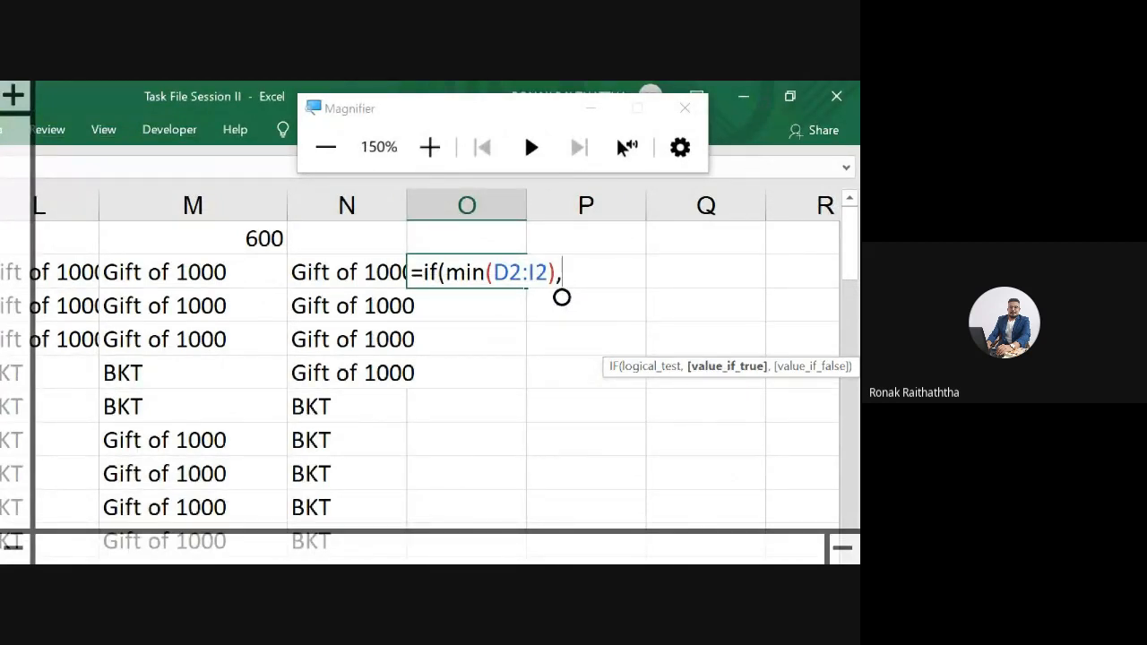
pyautogui.press('BackSpace')
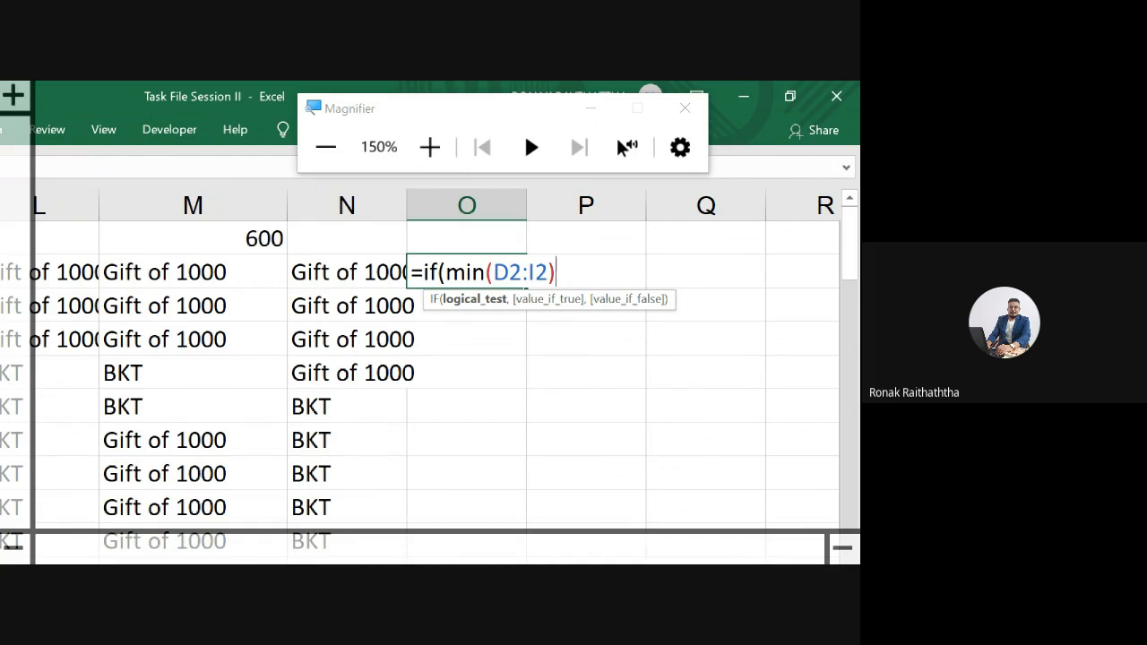
# Step: Complete the O2 formula to test whether the minimum exceeds 50, returning "Gift of 1000" if true and "BKT" if false
pyautogui.write('>50,')
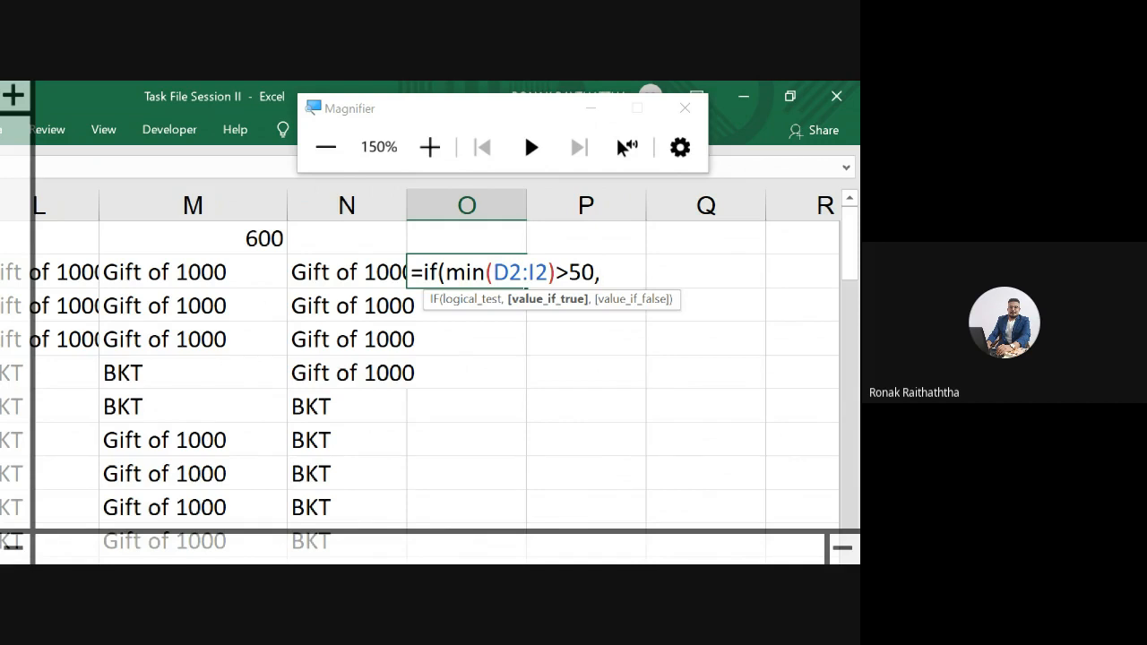
pyautogui.write('"')
pyautogui.write('Gift of 1000')
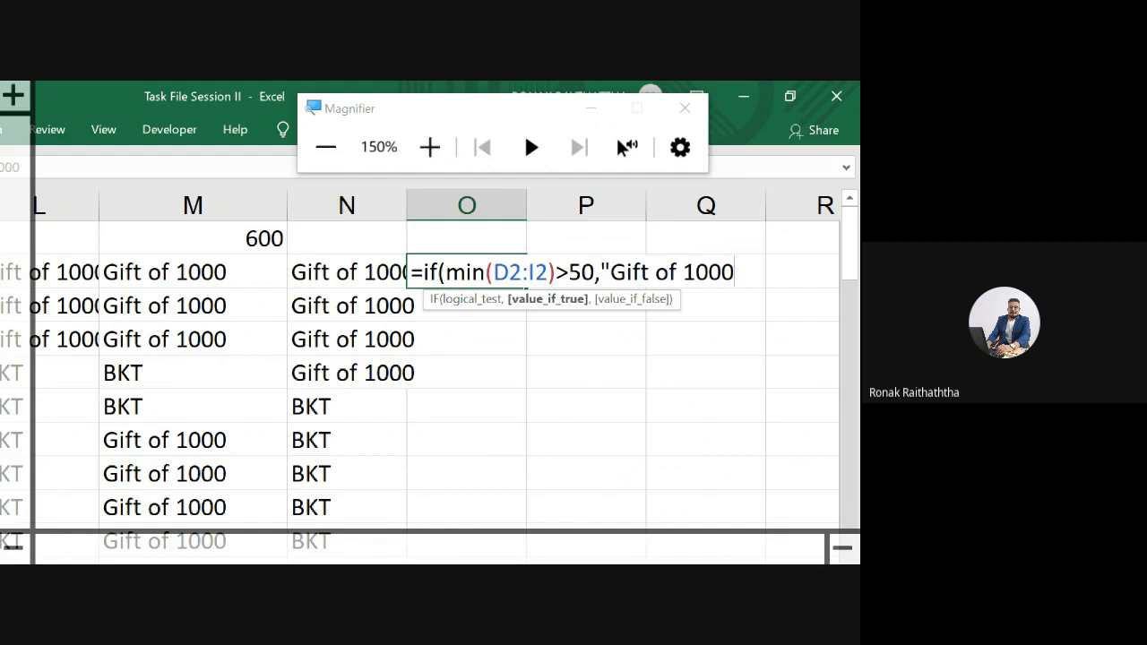
pyautogui.write('",')
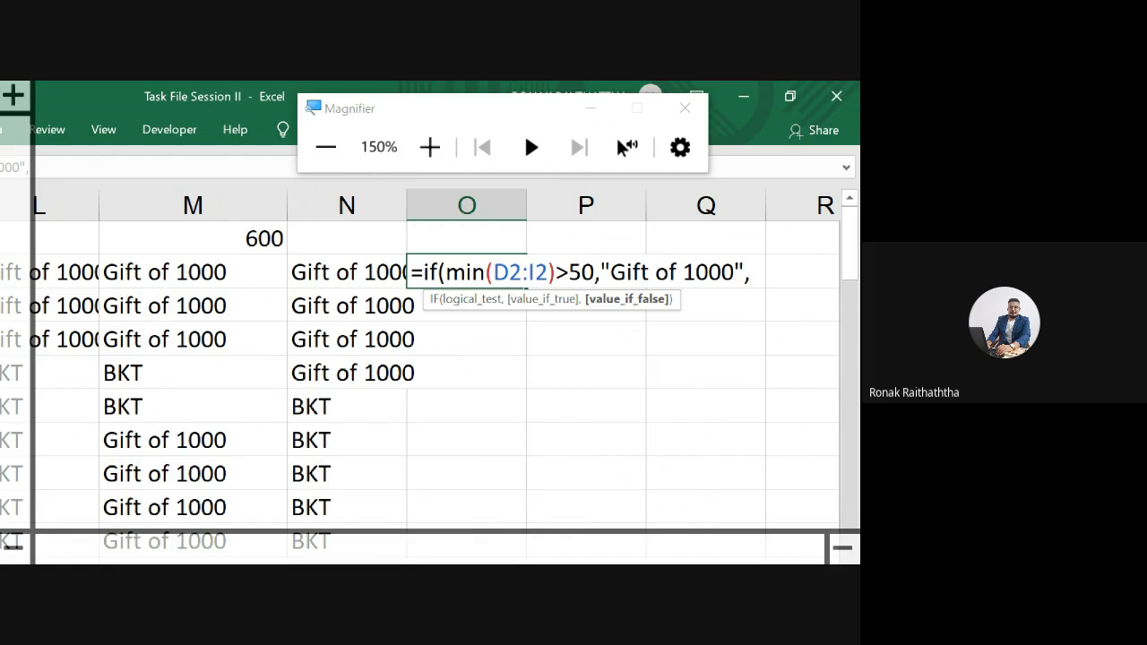
pyautogui.write('"')
pyautogui.write('BKT')
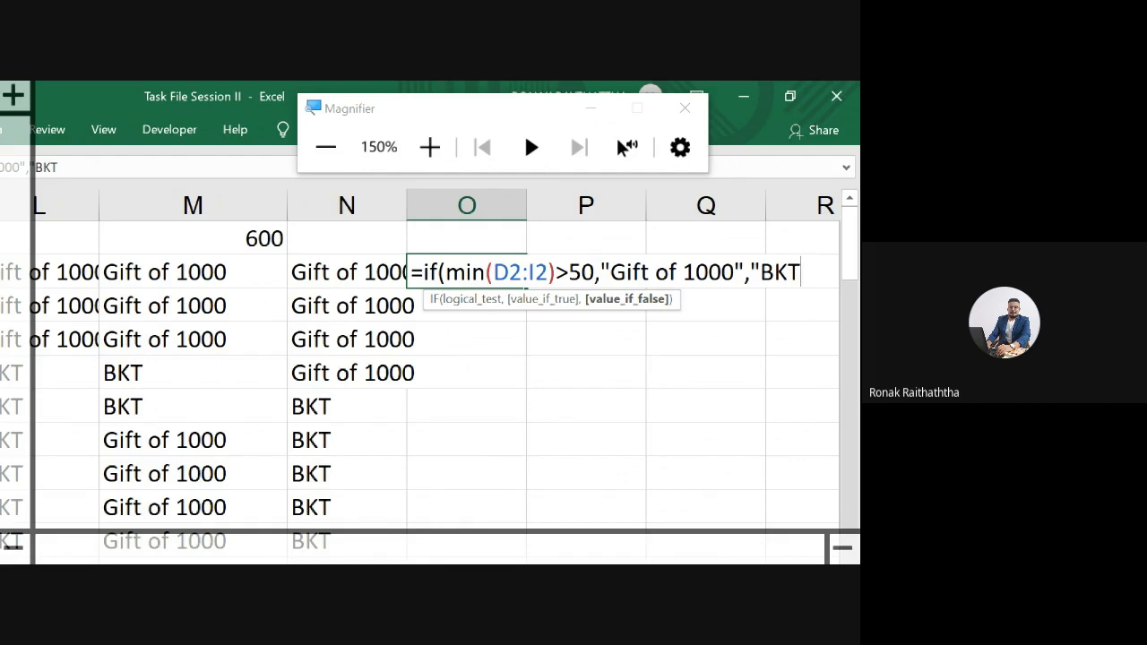
pyautogui.write('"')
pyautogui.write(')')
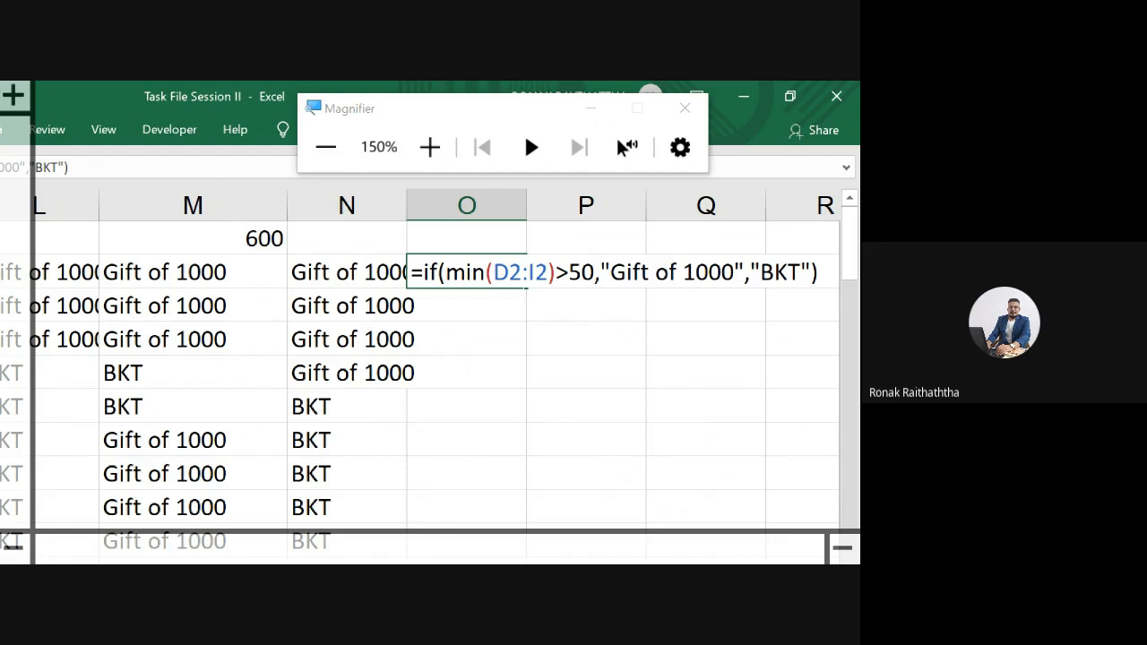
pyautogui.press('Return')
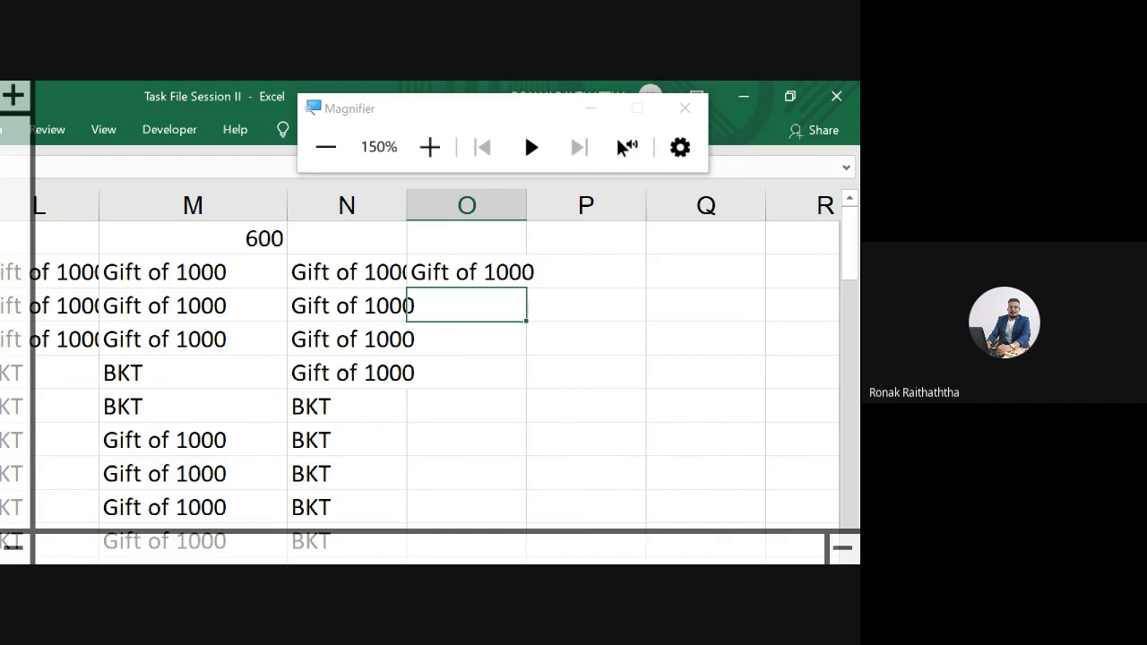
# Step: Copy the O2 formula down column O to the last student row and return to O2
pyautogui.press('Up')
pyautogui.hotkey('ctrl', 'c')
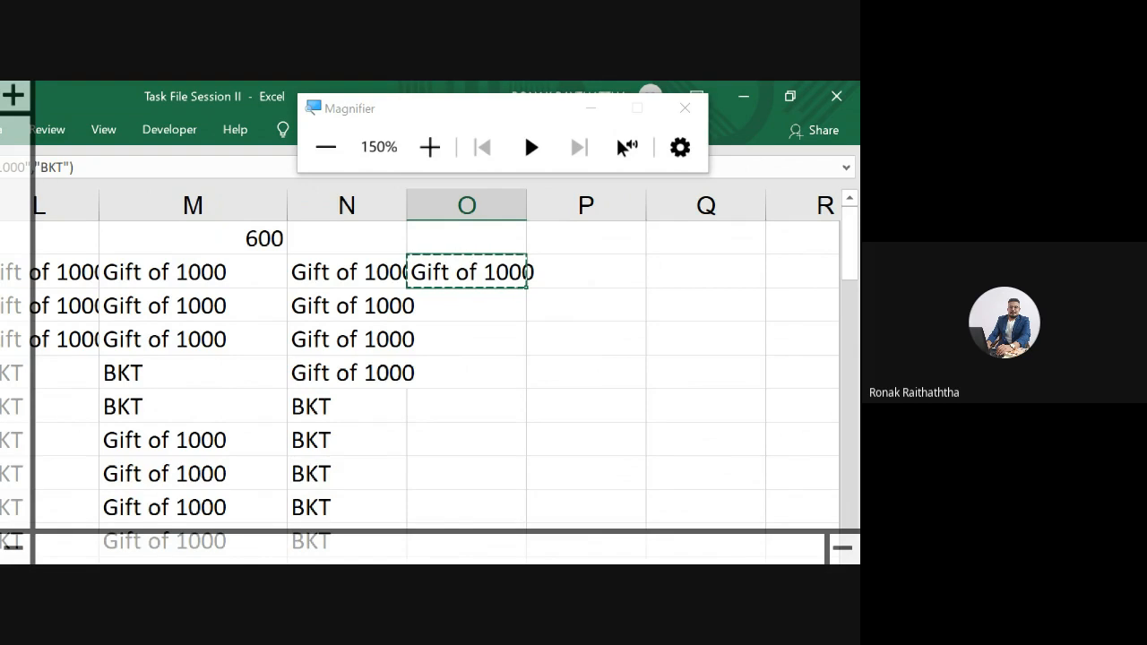
pyautogui.press('Down')
pyautogui.hotkey('shift', 'Down')
pyautogui.hotkey('shift', 'Down')
pyautogui.hotkey('shift', 'Down')
pyautogui.hotkey('shift', 'Down')
pyautogui.hotkey('shift', 'Down')
pyautogui.hotkey('shift', 'Down')
pyautogui.hotkey('shift', 'Down')
pyautogui.hotkey('shift', 'Down')
pyautogui.hotkey('shift', 'Down')
pyautogui.hotkey('shift', 'Down')
pyautogui.hotkey('shift', 'Down')
pyautogui.hotkey('shift', 'Down')
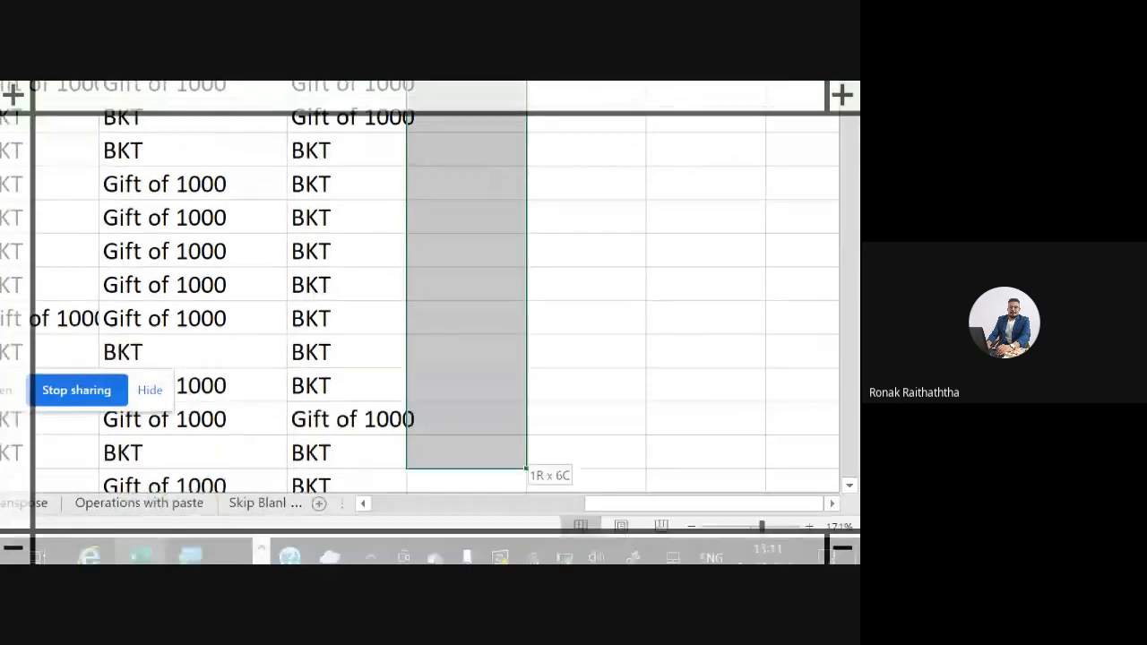
pyautogui.hotkey('shift', 'Down')
pyautogui.hotkey('shift', 'Down')
pyautogui.hotkey('shift', 'Down')
pyautogui.hotkey('shift', 'Down')
pyautogui.hotkey('shift', 'Down')
pyautogui.hotkey('shift', 'Down')
pyautogui.hotkey('shift', 'Down')
pyautogui.hotkey('shift', 'Down')
pyautogui.hotkey('shift', 'Down')
pyautogui.hotkey('shift', 'Down')
pyautogui.hotkey('shift', 'Down')
pyautogui.hotkey('shift', 'Down')
pyautogui.hotkey('shift', 'Down')
pyautogui.hotkey('shift', 'Down')
pyautogui.hotkey('shift', 'Down')
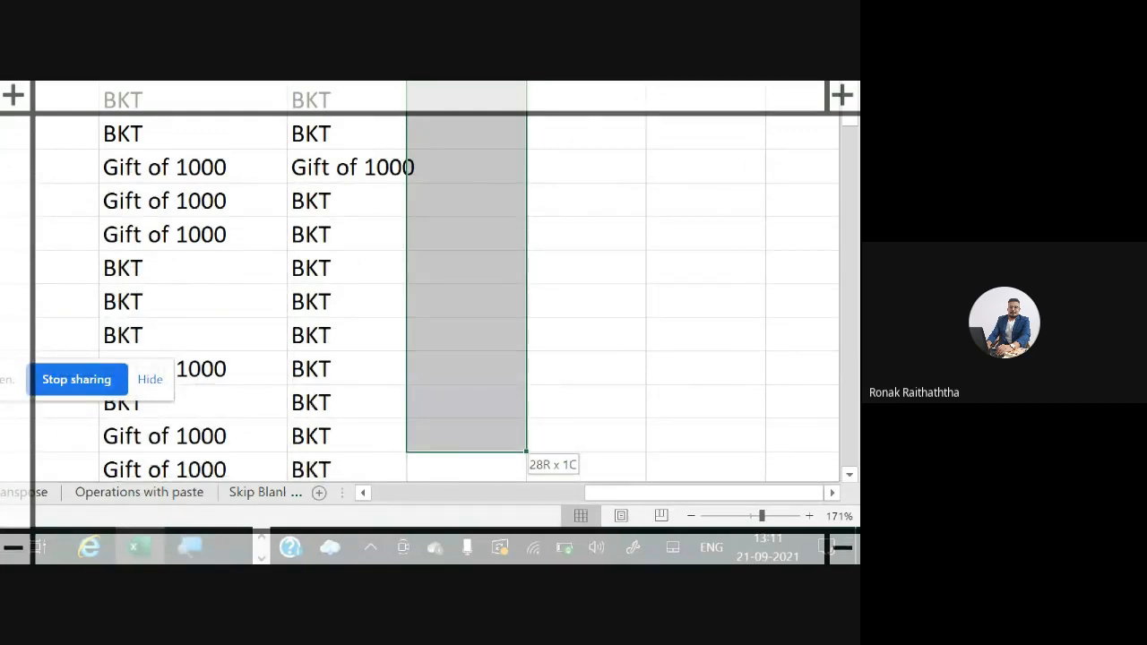
pyautogui.hotkey('shift', 'Down')
pyautogui.hotkey('shift', 'Down')
pyautogui.hotkey('shift', 'Down')
pyautogui.hotkey('shift', 'Down')
pyautogui.hotkey('shift', 'Down')
pyautogui.hotkey('shift', 'Down')
pyautogui.hotkey('shift', 'Down')
pyautogui.hotkey('shift', 'Down')
pyautogui.hotkey('shift', 'Down')
pyautogui.hotkey('shift', 'Down')
pyautogui.hotkey('shift', 'Down')
pyautogui.hotkey('shift', 'Down')
pyautogui.hotkey('shift', 'Down')
pyautogui.hotkey('shift', 'Down')
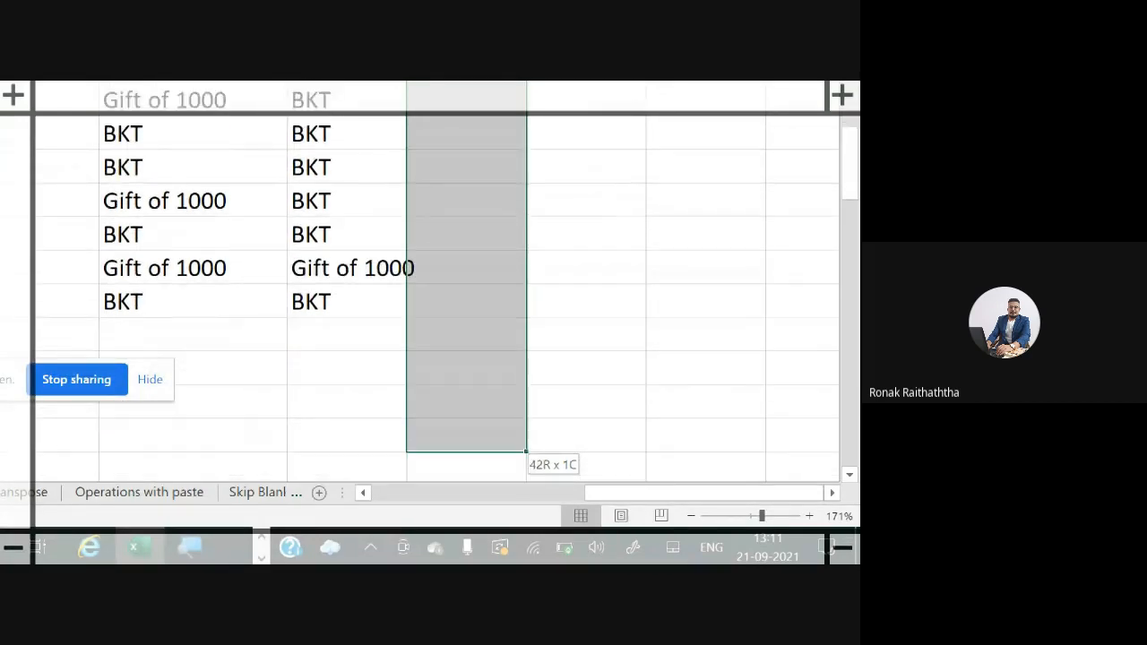
pyautogui.hotkey('shift', 'Up')
pyautogui.hotkey('shift', 'Up')
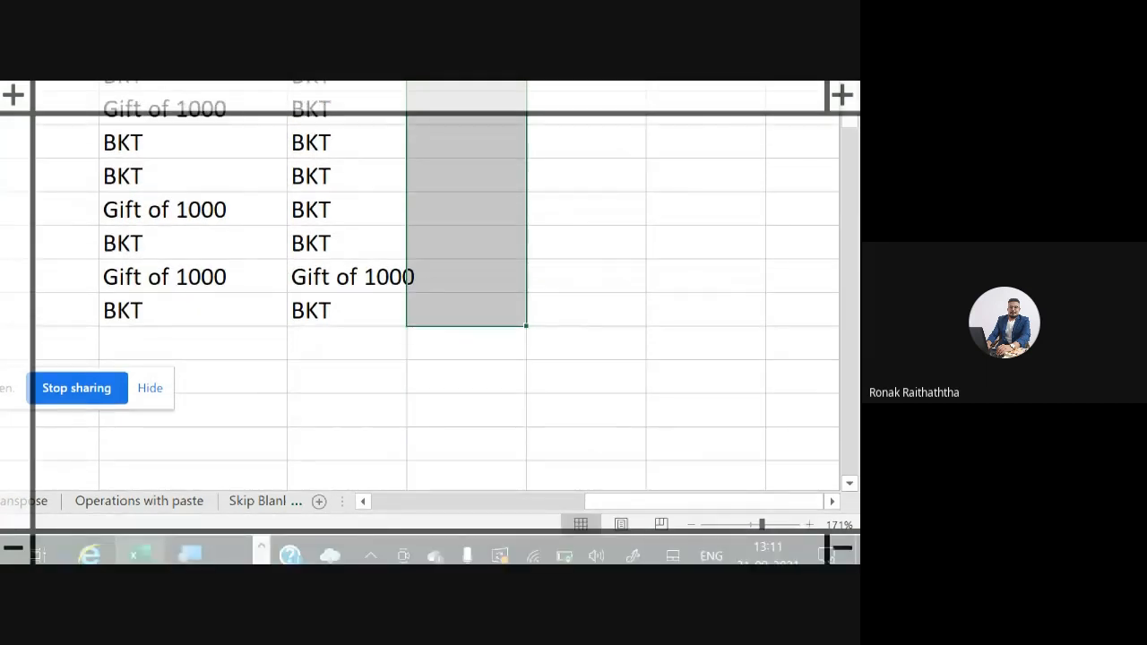
pyautogui.hotkey('ctrl', 'd')
pyautogui.press('Up')
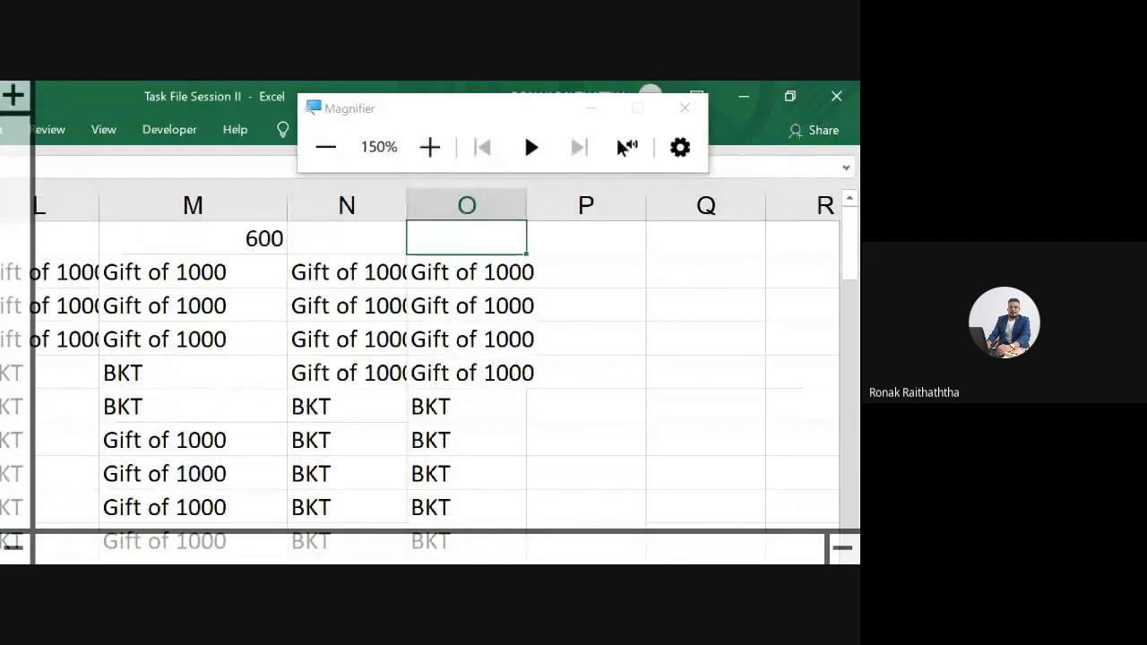
pyautogui.press('Down')
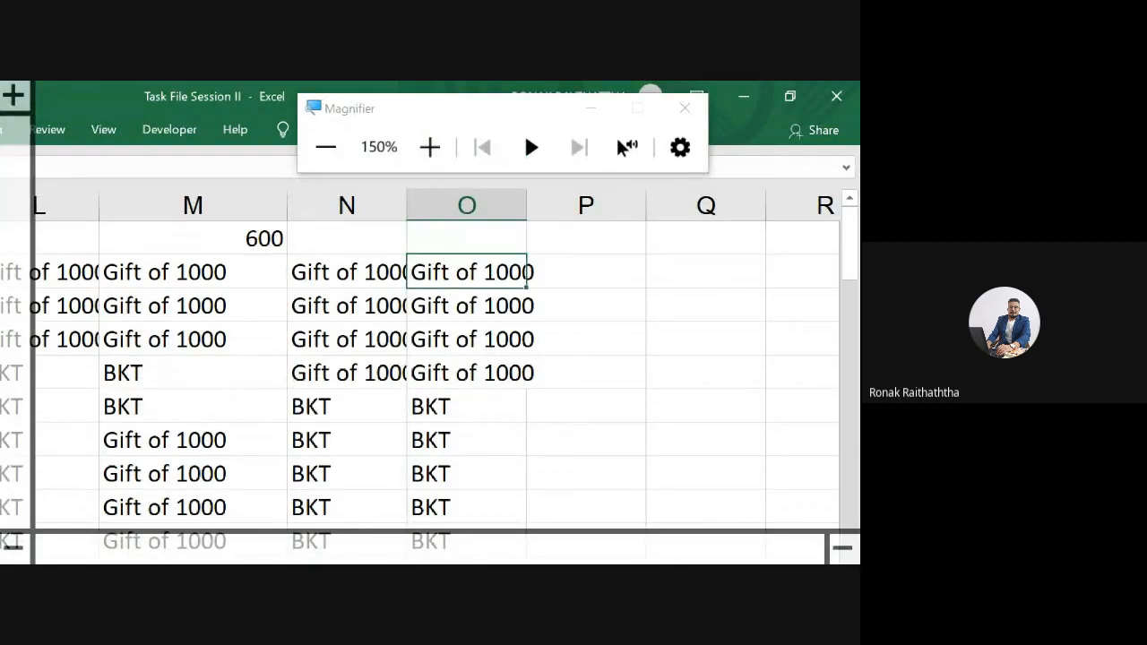
# Step: Review row 2 from the student details across the subject marks to the AND-based result in N2
pyautogui.press('Left')
pyautogui.press('Left')
pyautogui.press('Left')
pyautogui.press('Left')
pyautogui.press('Left')
pyautogui.press('Left')
pyautogui.press('Left')
pyautogui.press('Left')
pyautogui.press('Left')
pyautogui.press('Left')
pyautogui.press('Left')
pyautogui.press('Left')
pyautogui.press('Left')
pyautogui.press('Left')
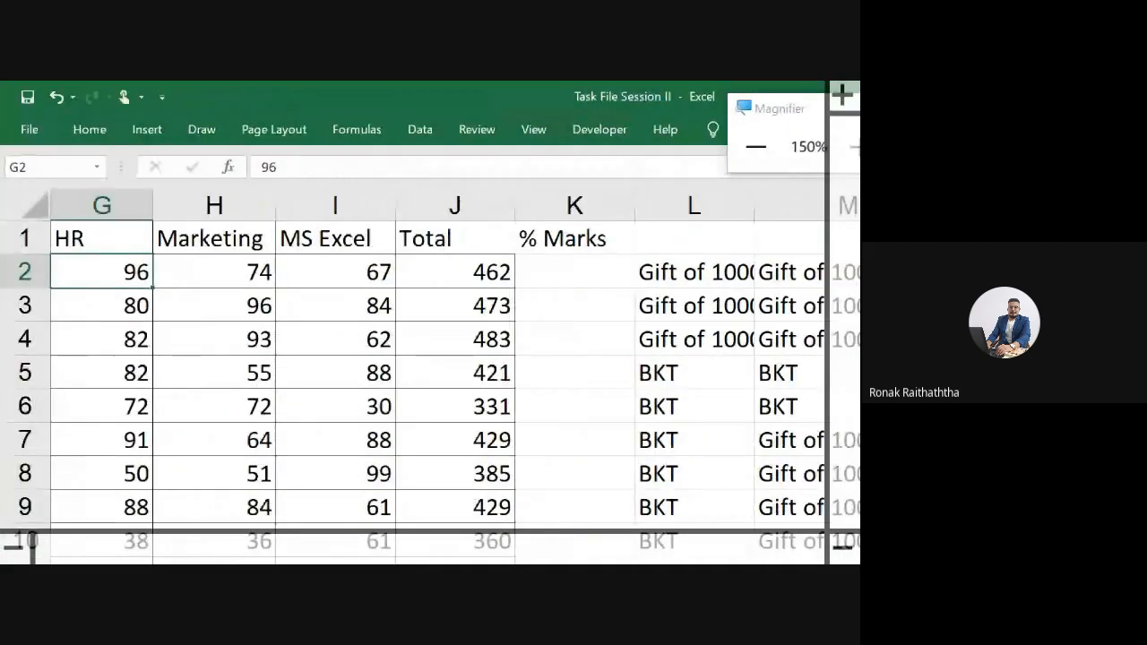
pyautogui.press('Right')
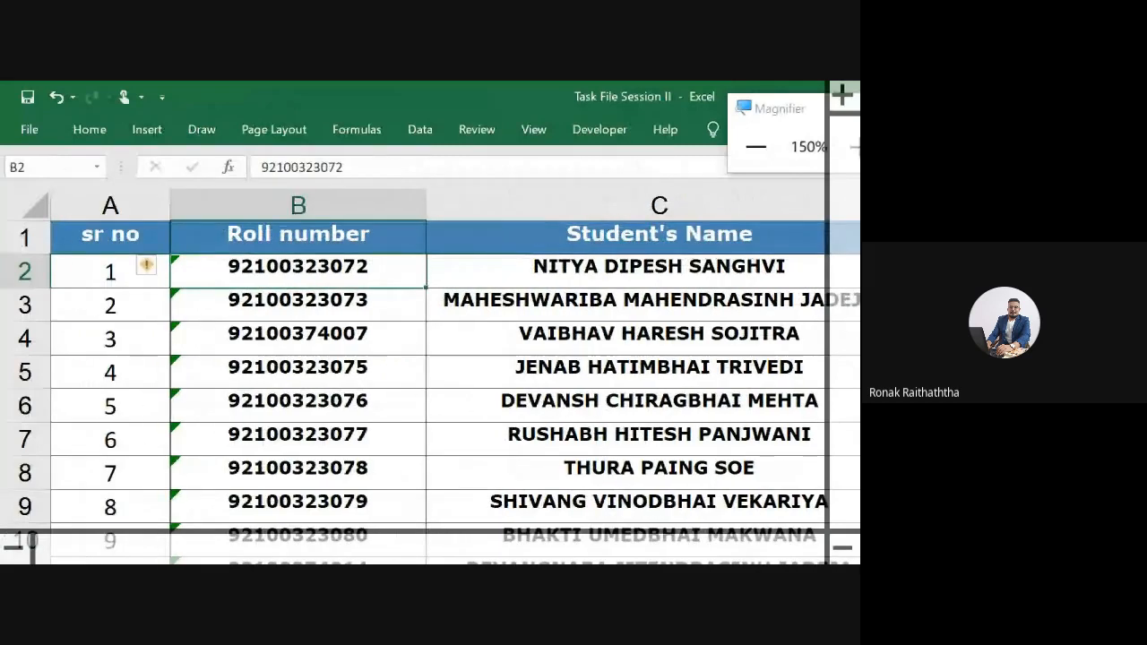
pyautogui.press('Right')
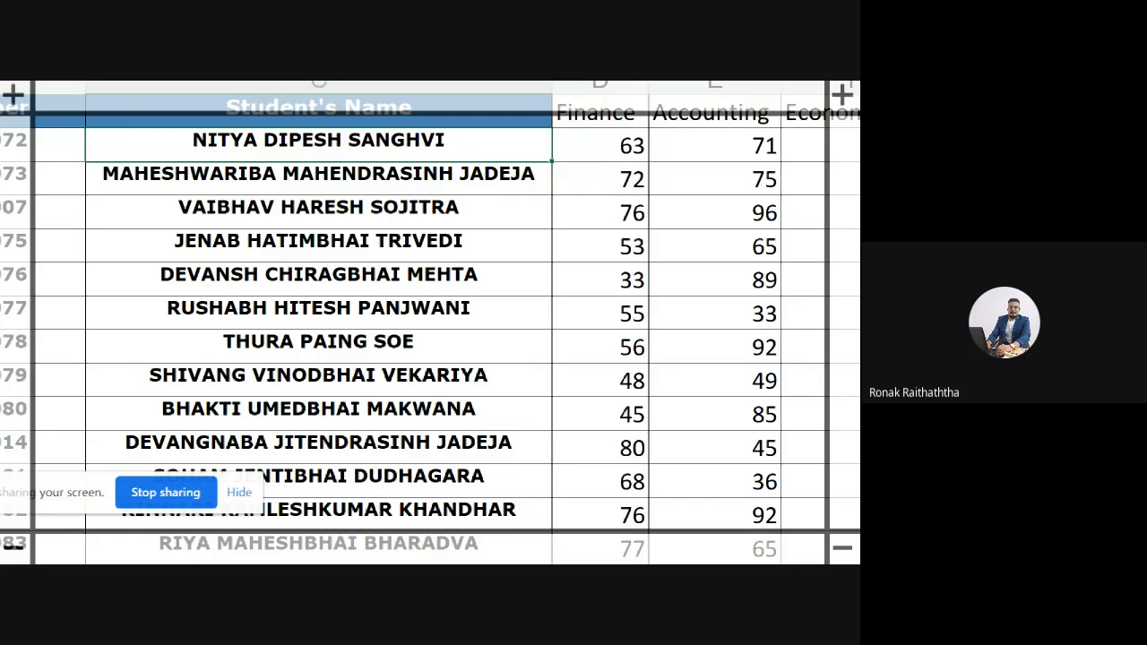
pyautogui.press('Right')
pyautogui.press('Right')
pyautogui.press('Right')
pyautogui.press('Right')
pyautogui.press('Right')
pyautogui.press('Right')
pyautogui.press('Right')
pyautogui.press('Right')
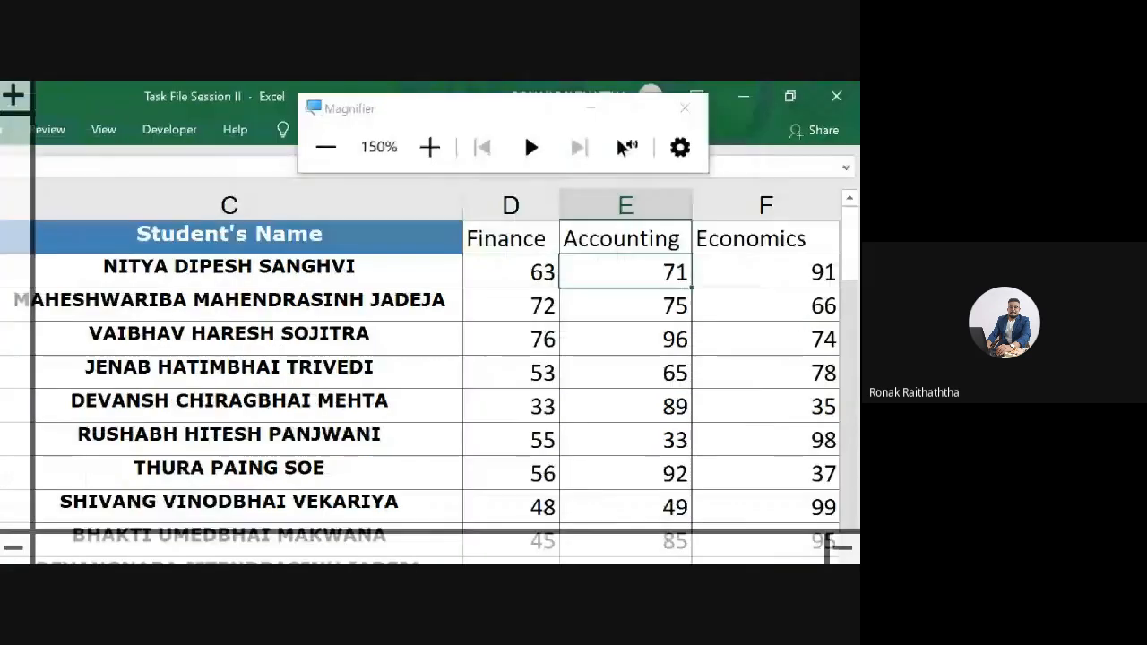
pyautogui.press('Right')
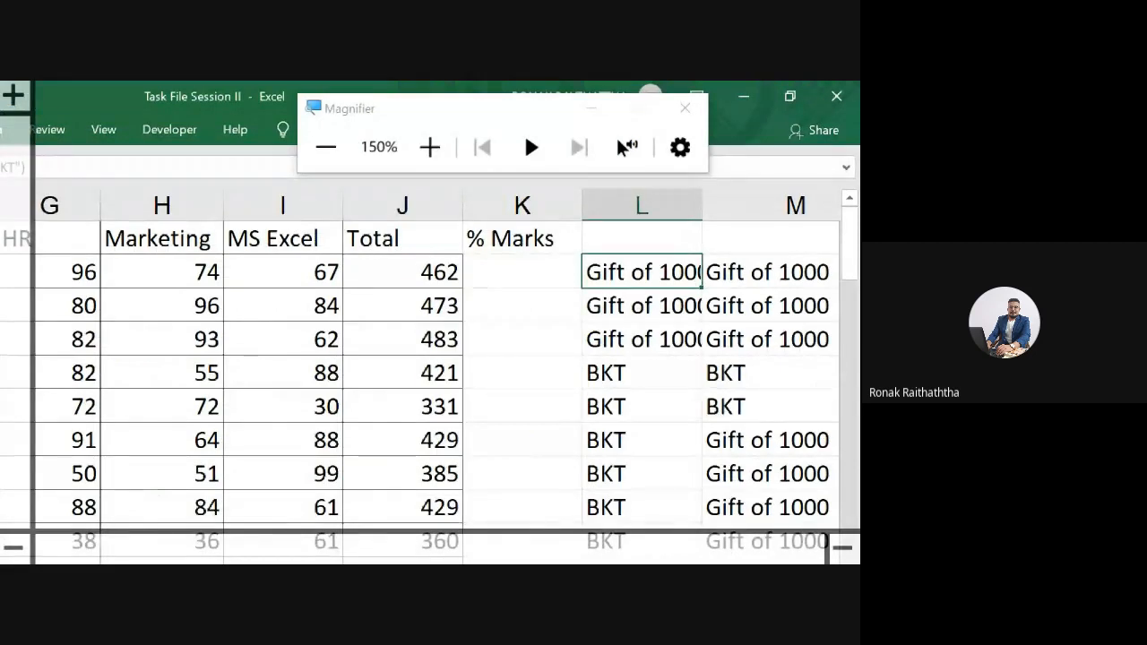
pyautogui.press('Right')
pyautogui.press('Right')
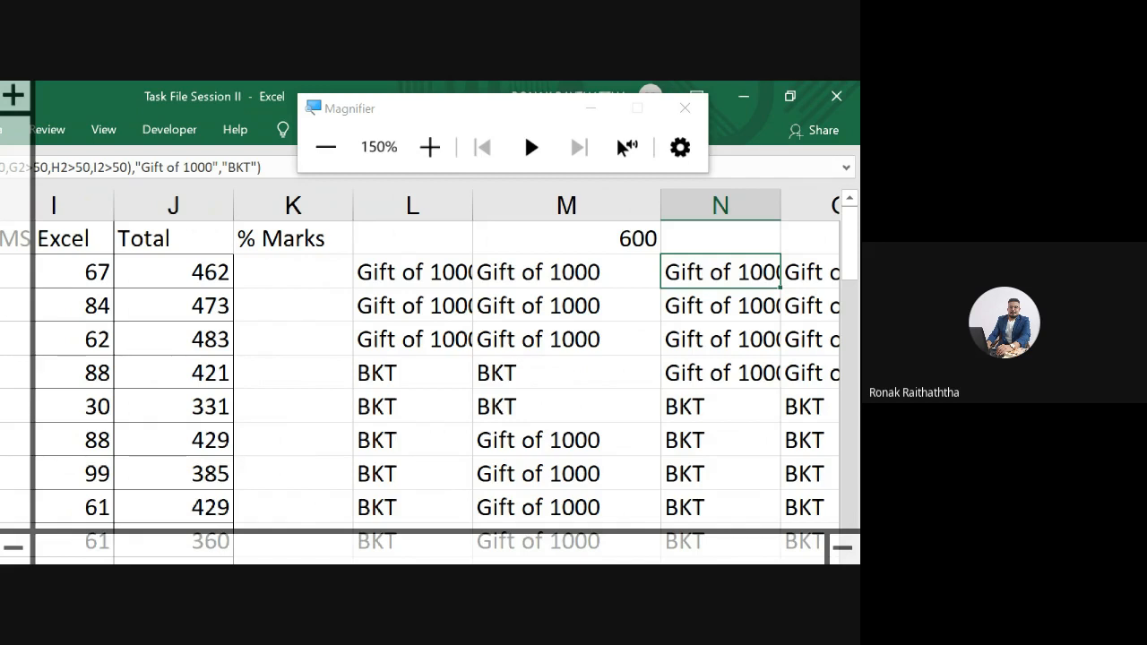
# Step: Examine the row 2 marks back to Finance in D2, and return across the results to the empty cell P2
pyautogui.press('Left')
pyautogui.press('Left')
pyautogui.press('Left')
pyautogui.press('Left')
pyautogui.press('Left')
pyautogui.press('Left')
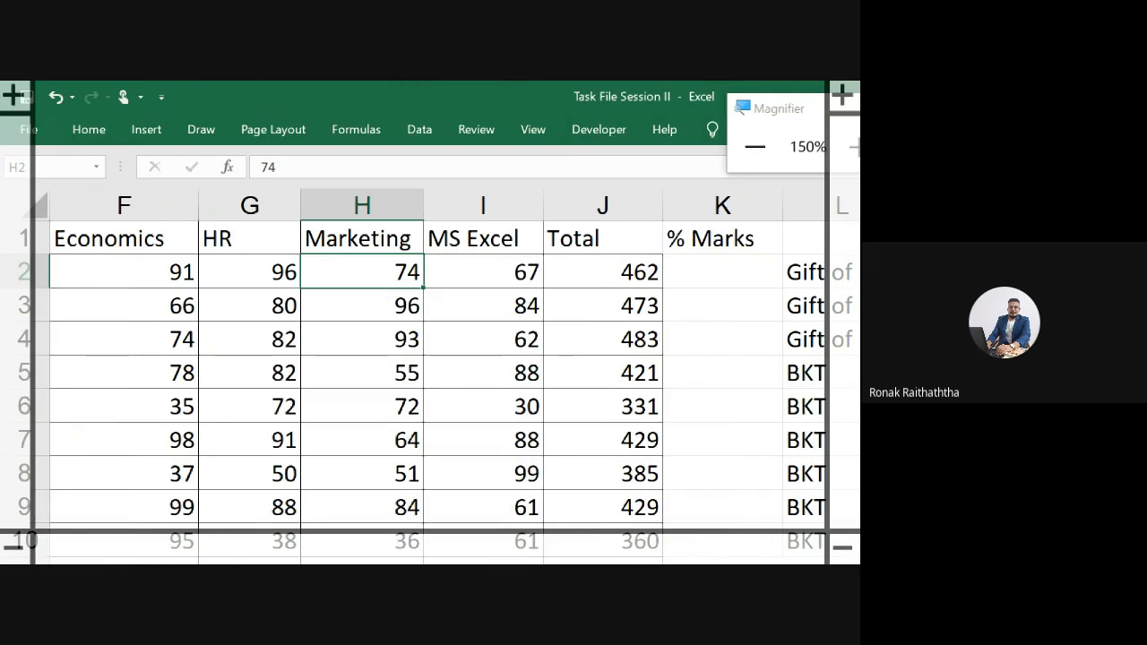
pyautogui.press('Left')
pyautogui.press('Left')
pyautogui.press('Left')
pyautogui.press('Left')
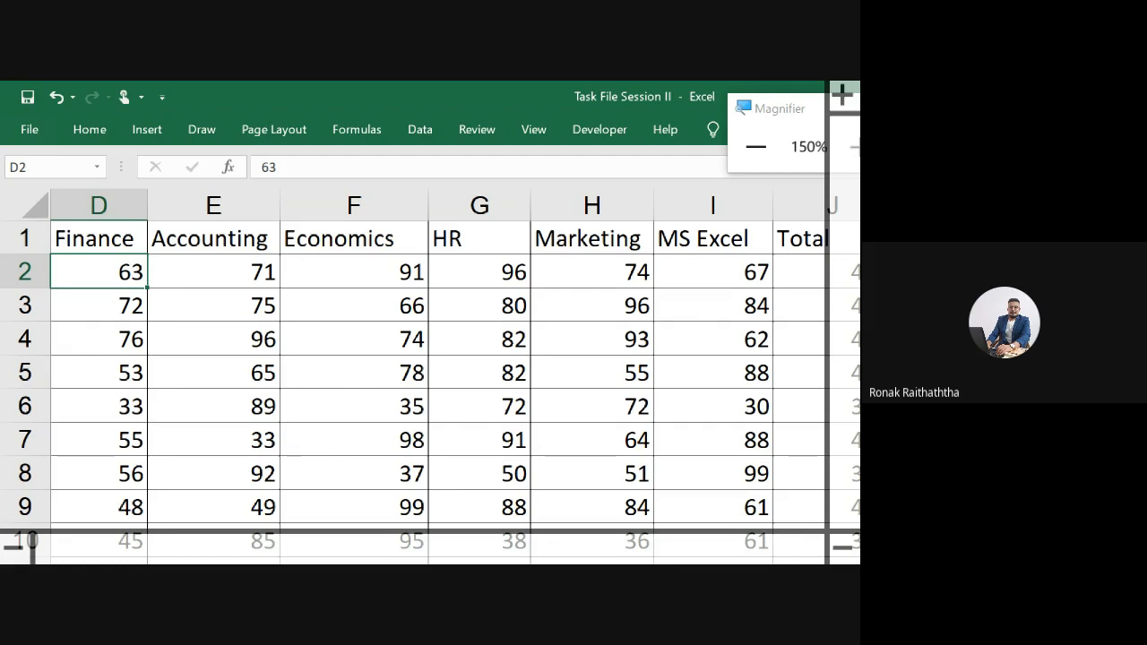
pyautogui.press('Right')
pyautogui.press('Right')
pyautogui.press('Right')
pyautogui.press('Right')
pyautogui.press('Right')
pyautogui.press('Right')
pyautogui.press('Right')
pyautogui.press('Right')
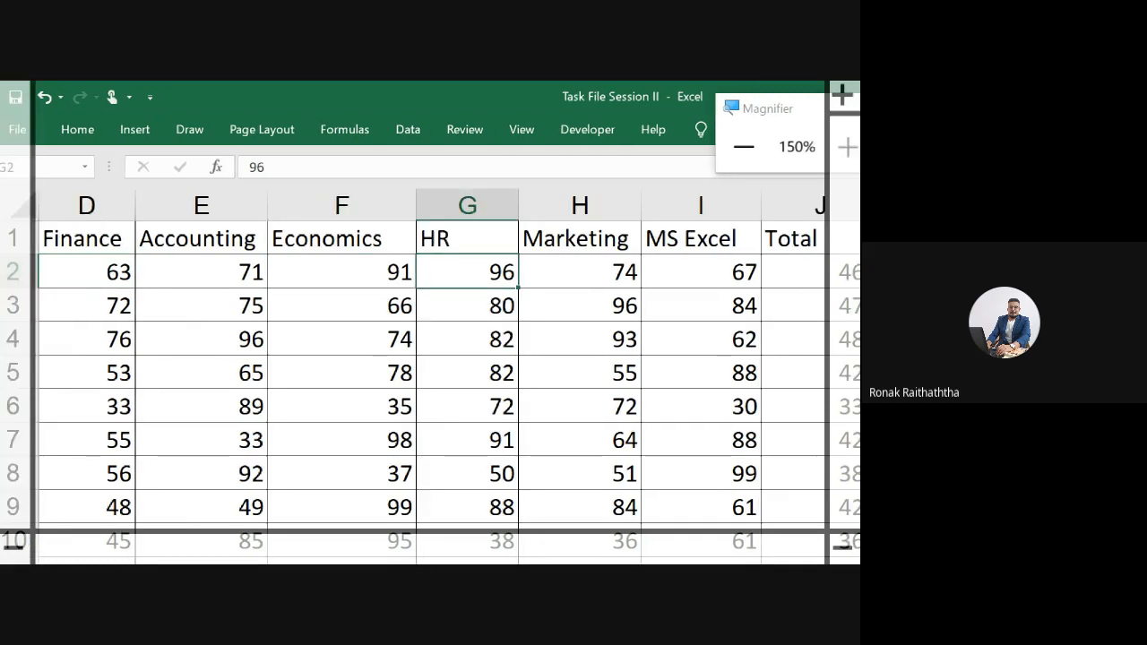
pyautogui.press('Right')
pyautogui.press('Right')
pyautogui.press('Right')
pyautogui.press('Right')
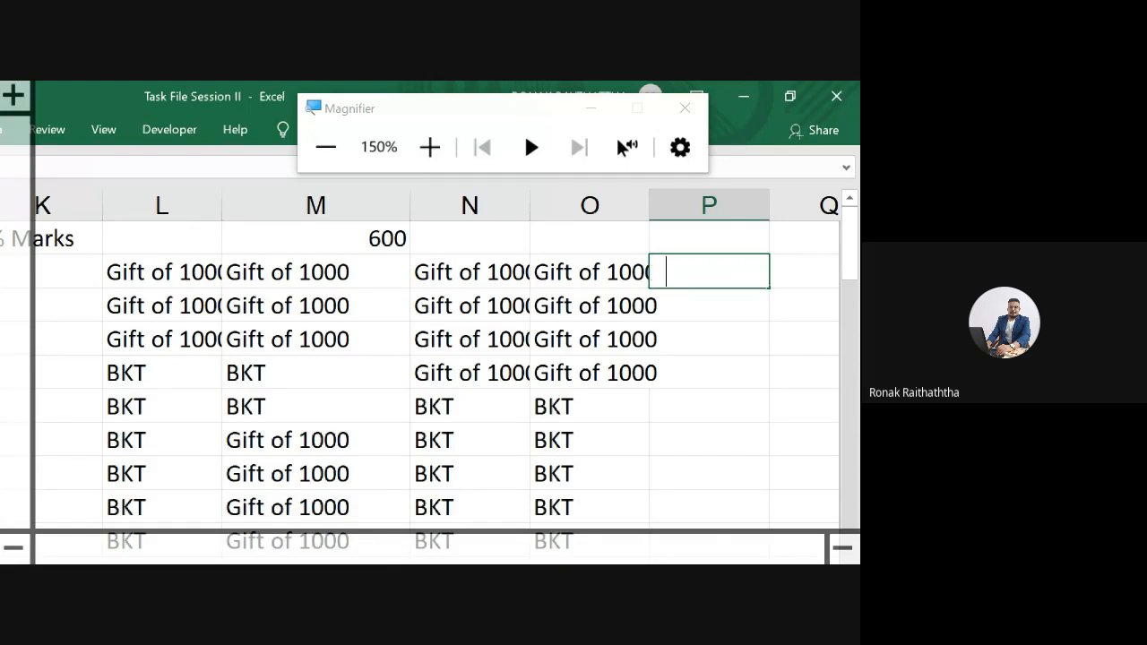
# Step: Autofit column O to the width of its contents
pyautogui.write('=')
pyautogui.press('Escape')
pyautogui.moveTo(651, 205); pyautogui.dragTo(651, 204)
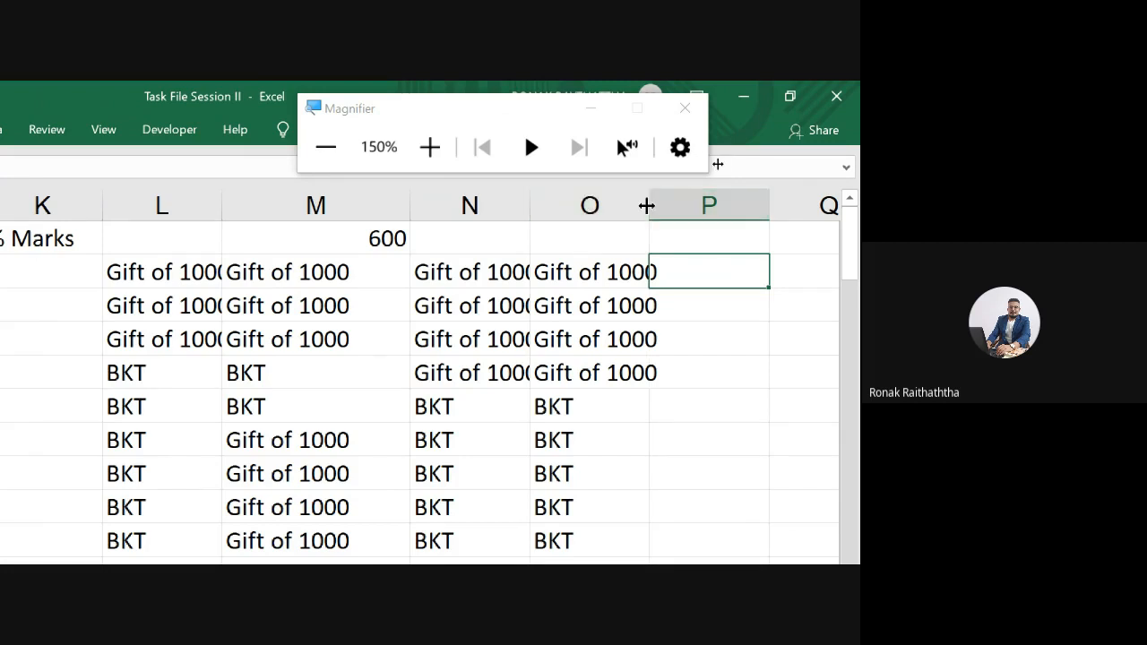
pyautogui.doubleClick(650, 205)
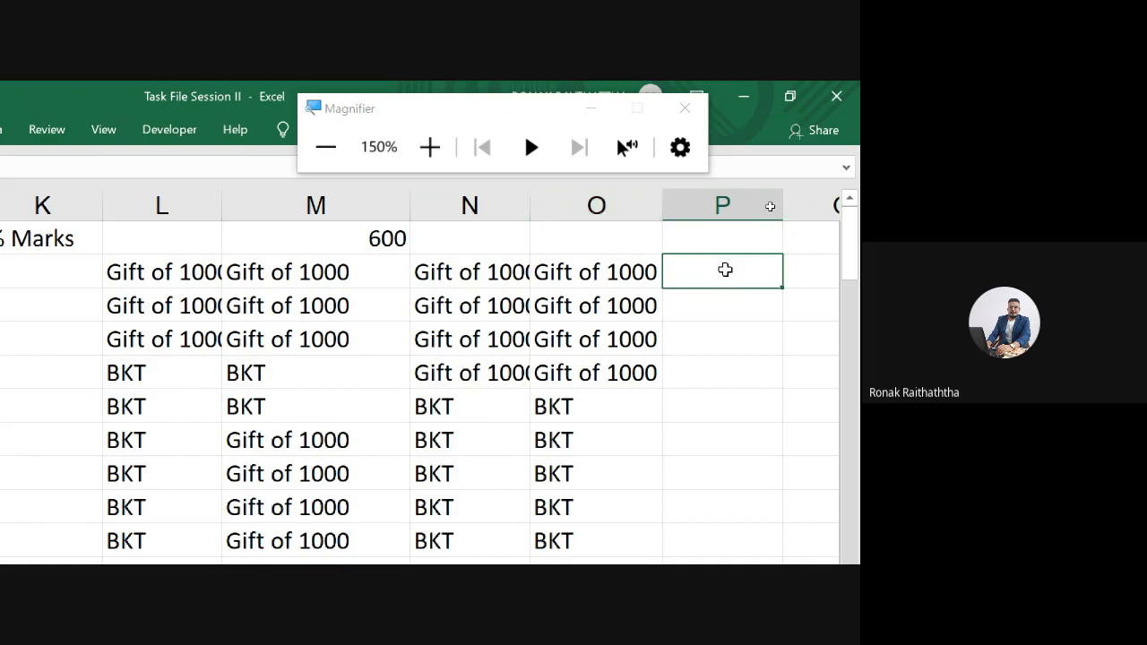
# Step: Start an IF formula in P2 with the OR function as its logical test
pyautogui.write('=if')
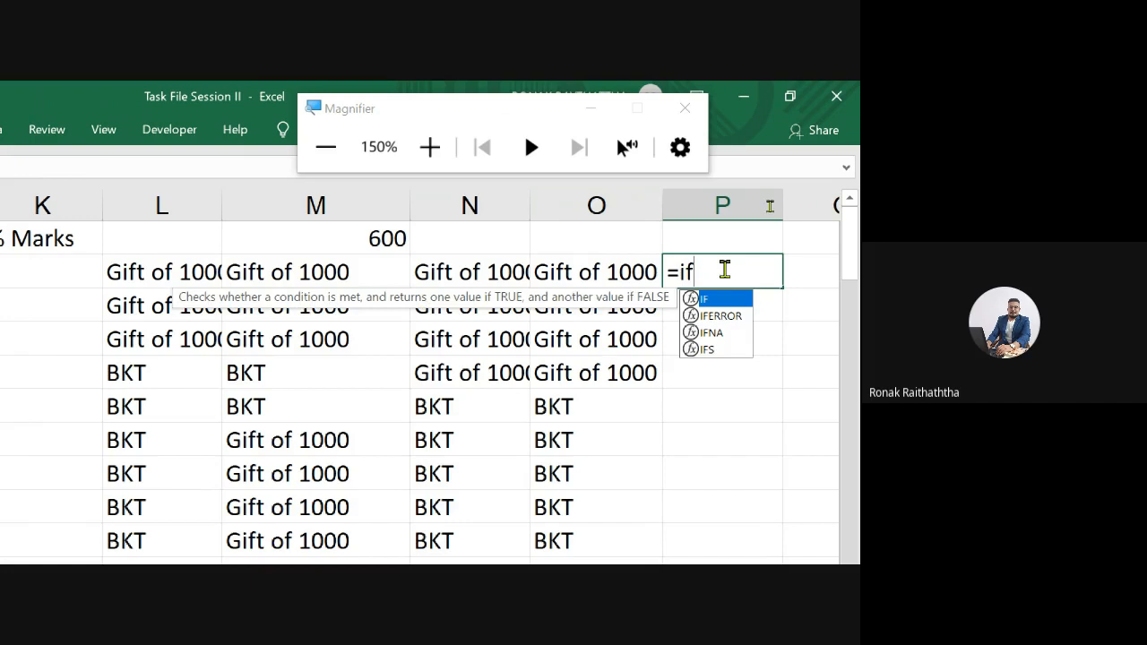
pyautogui.write('(')
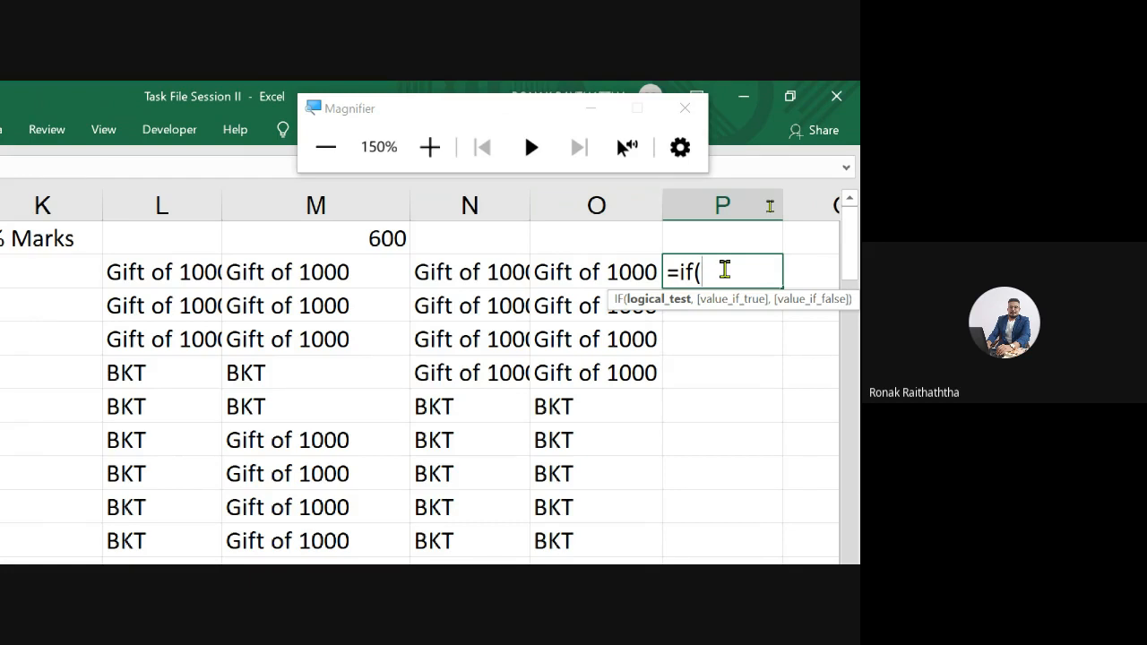
pyautogui.write('o')
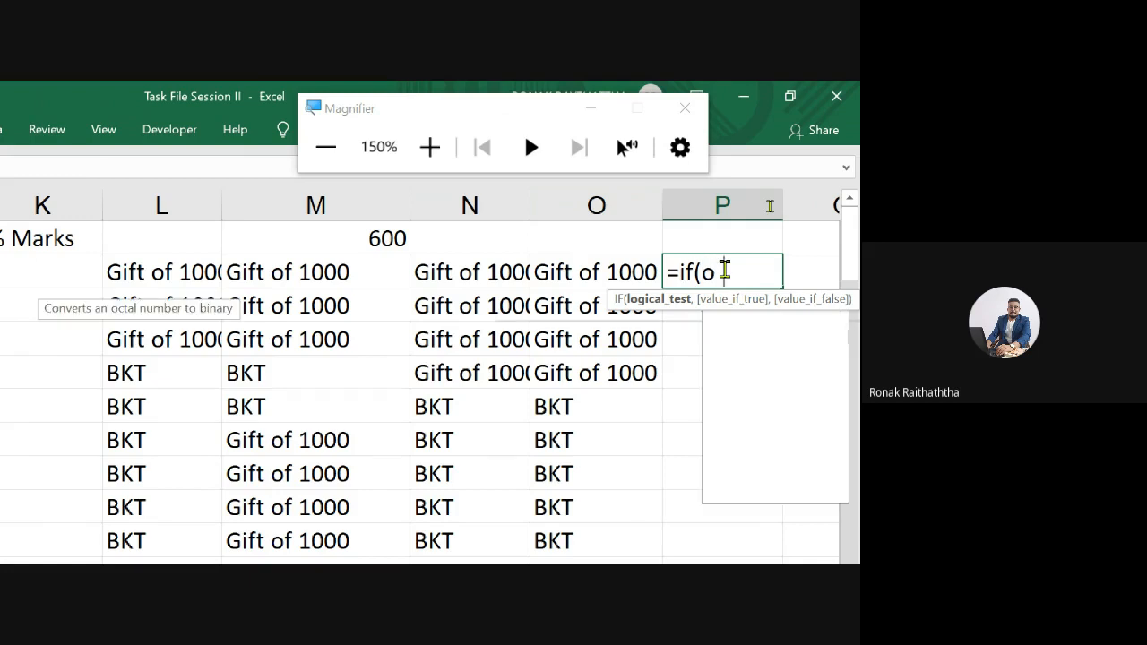
pyautogui.write('r(')
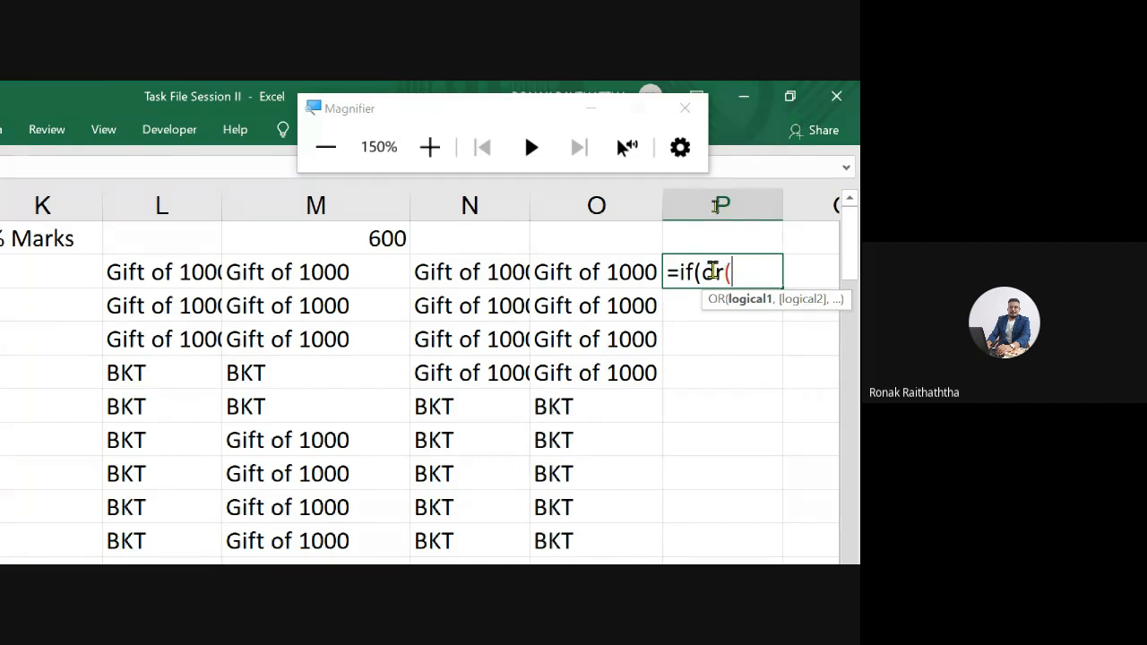
pyautogui.write('(')
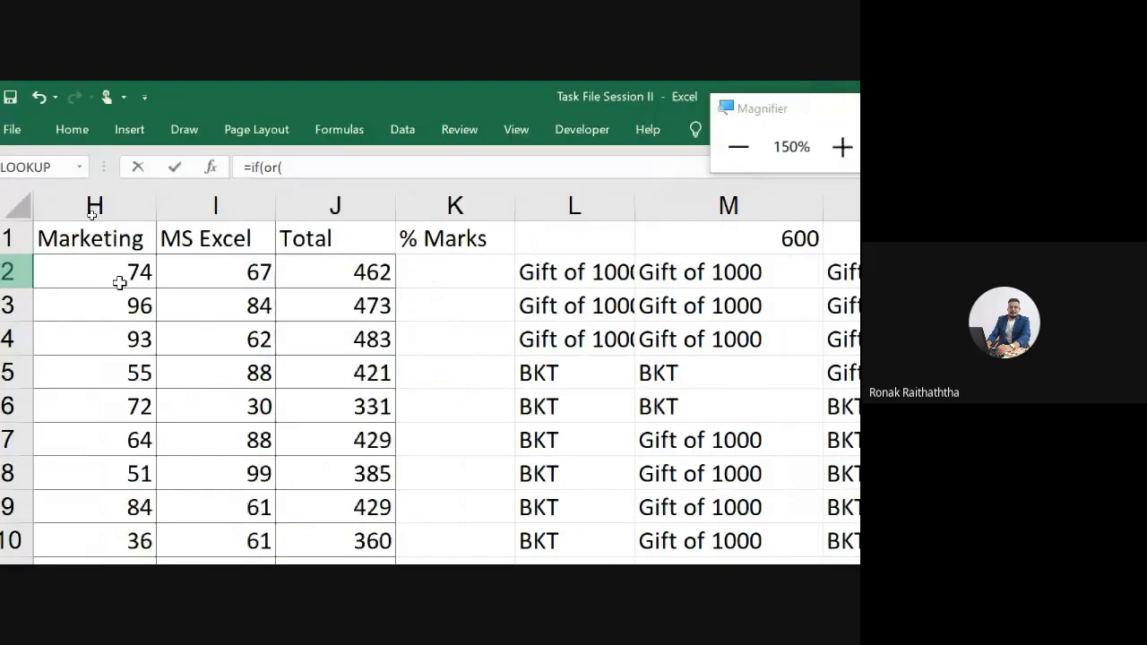
# Step: Enter the OR conditions in the P2 formula so that either D2 or I2 must be greater than 90
pyautogui.click(117, 271)
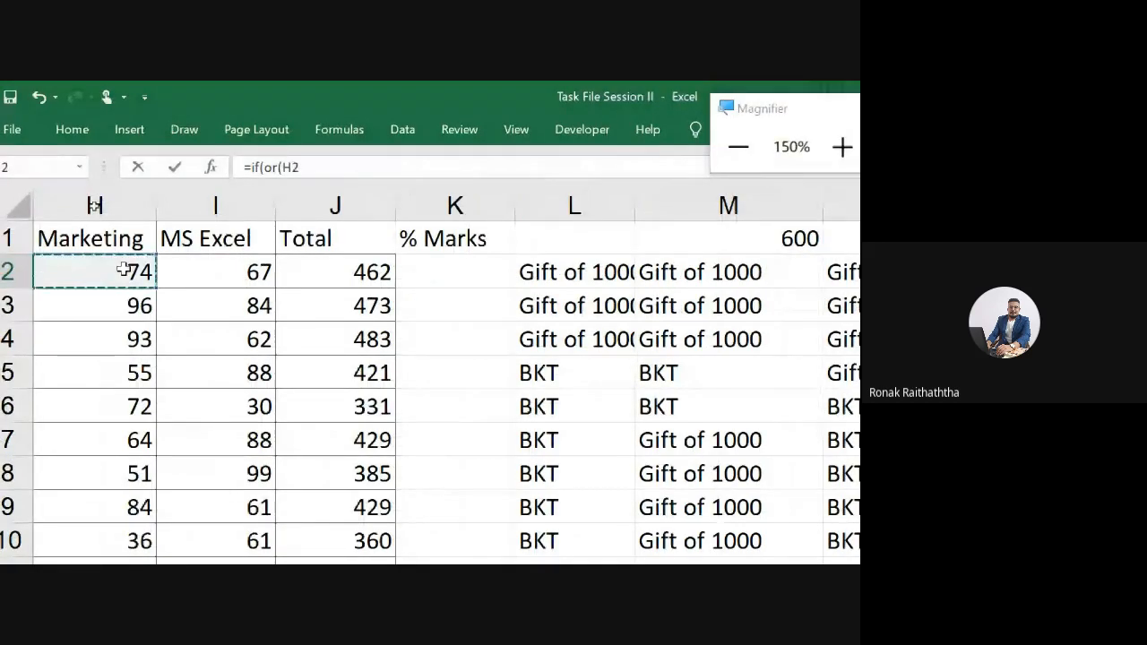
pyautogui.press('Left')
pyautogui.press('Left')
pyautogui.press('Left')
pyautogui.press('Left')
pyautogui.press('Left')
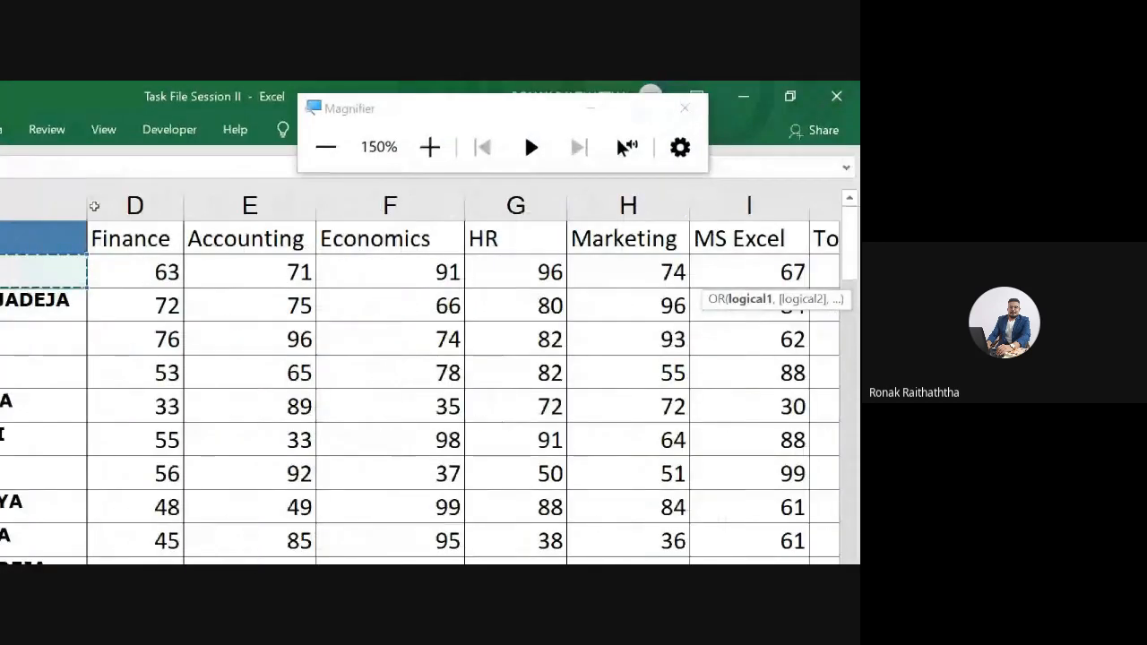
pyautogui.press('Right')
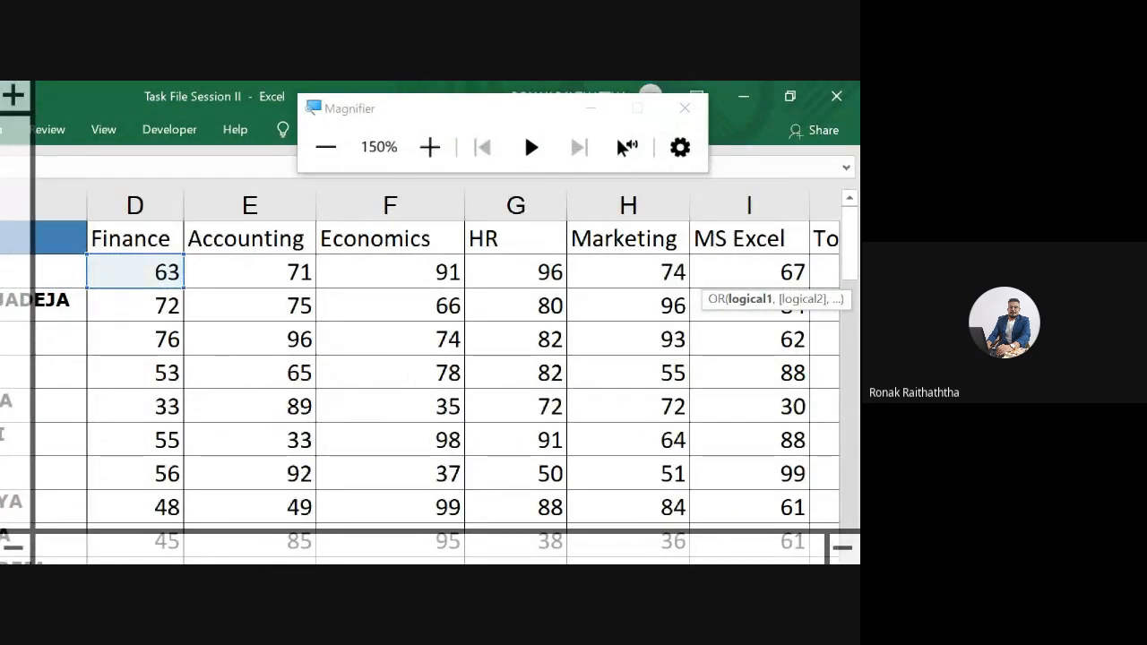
pyautogui.write(',')
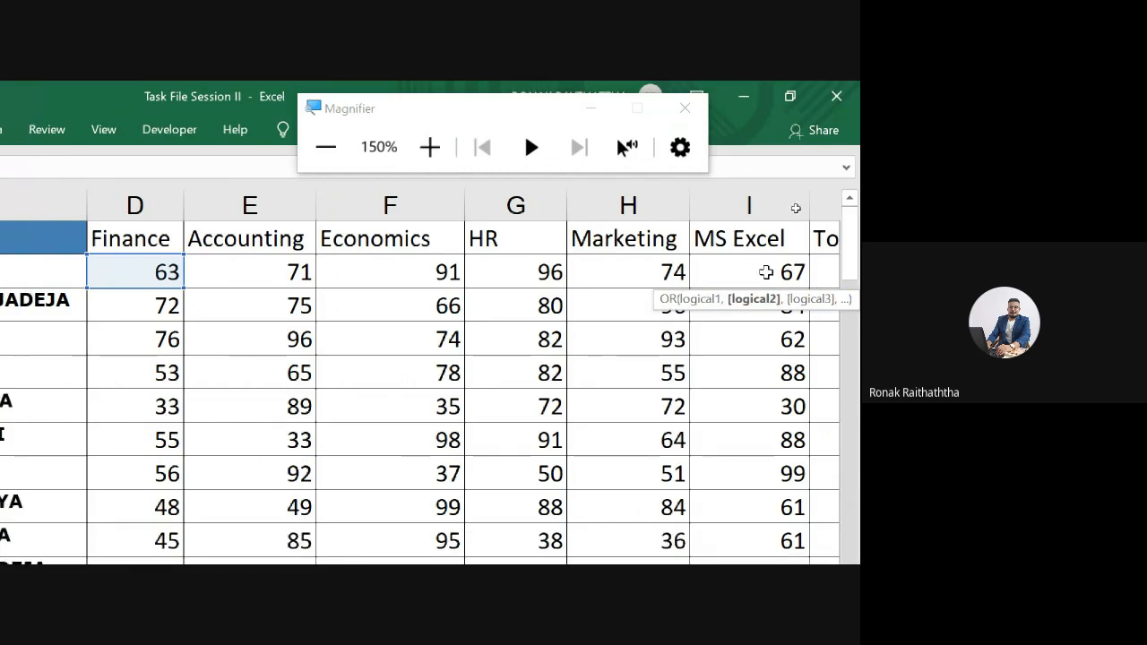
pyautogui.click(745, 273)
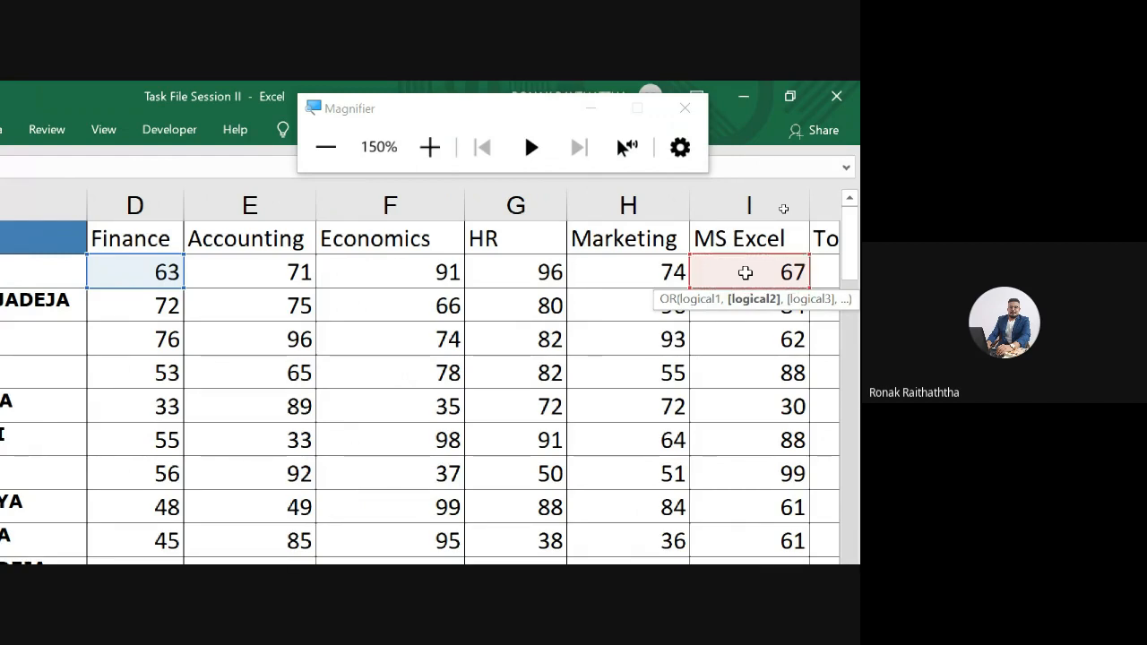
pyautogui.write(')')
pyautogui.hscroll(4, 421, 376)
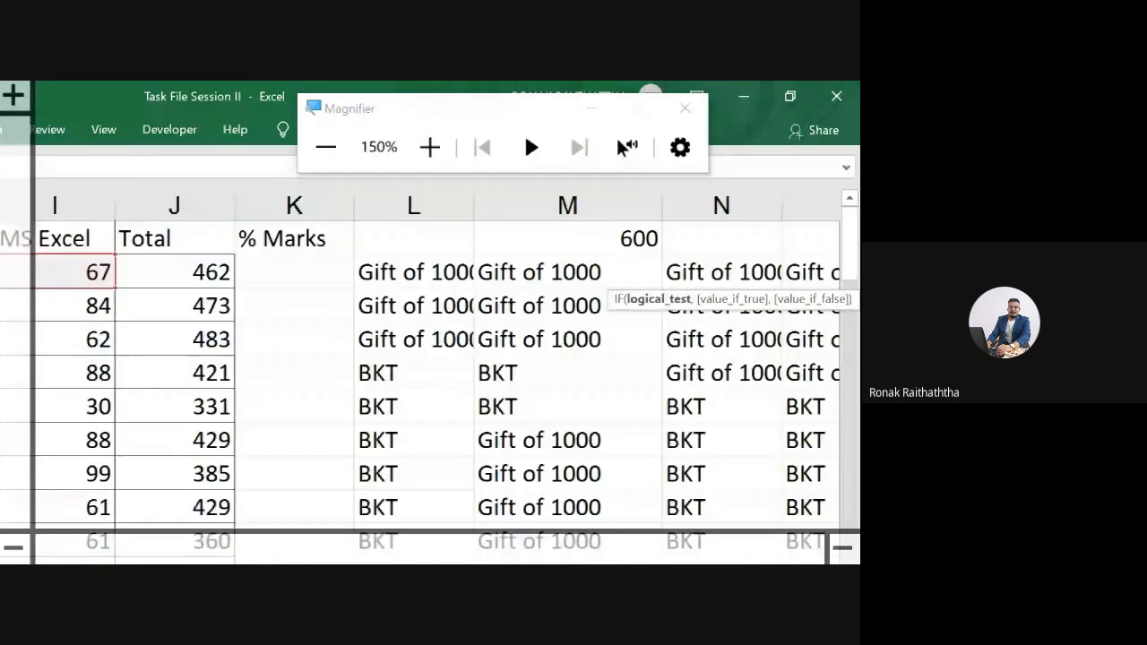
pyautogui.hscroll(3, 508, 297)
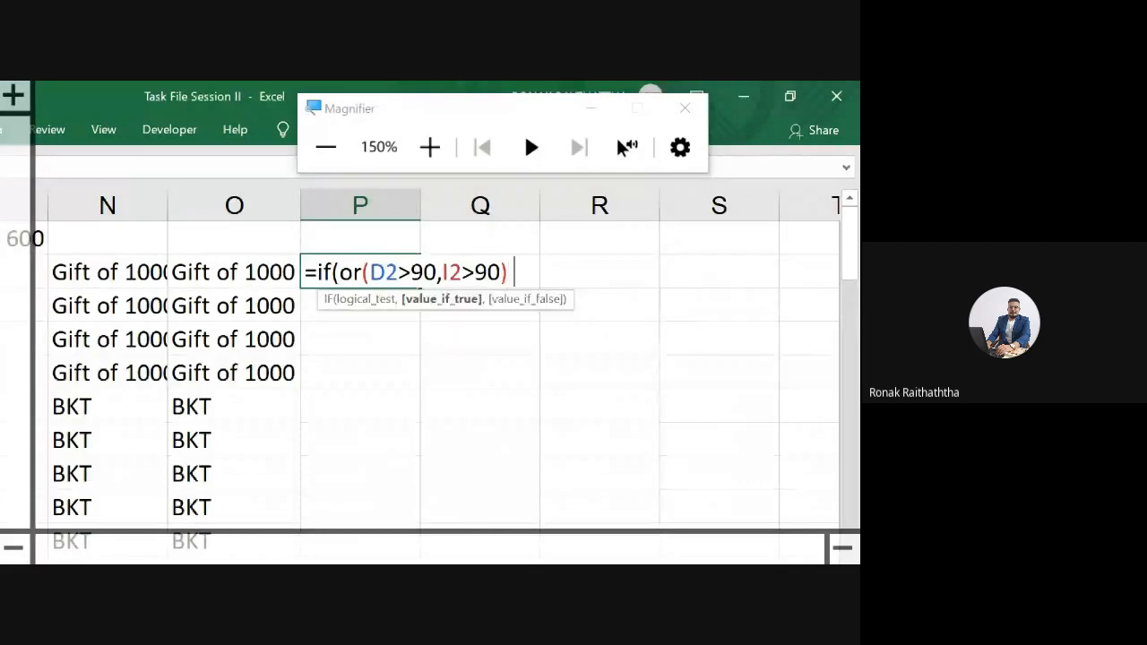
# Step: Complete the P2 formula with "Gift of 1000" as the true result and "BKT" as the false result
pyautogui.write(',')
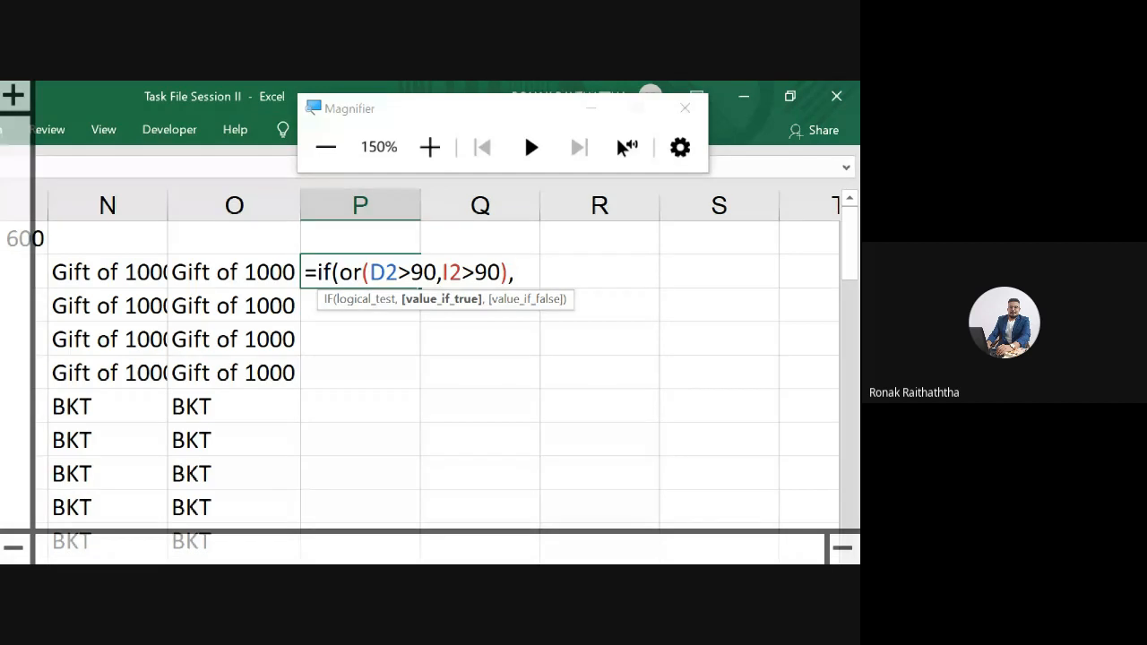
pyautogui.write('"')
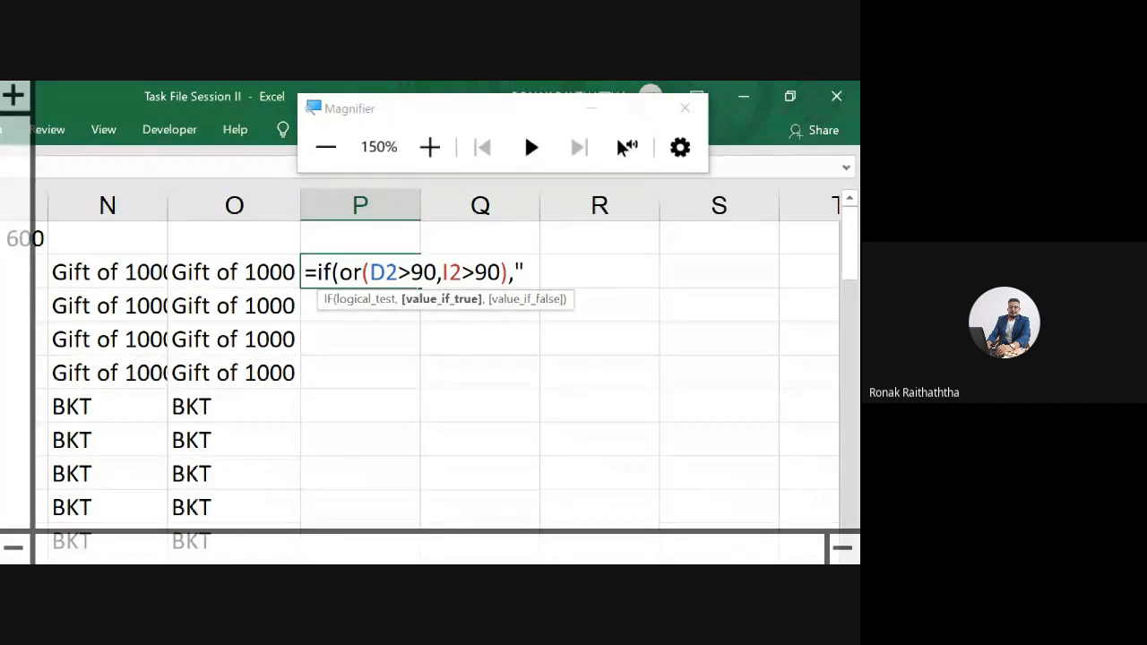
pyautogui.write('Gi')
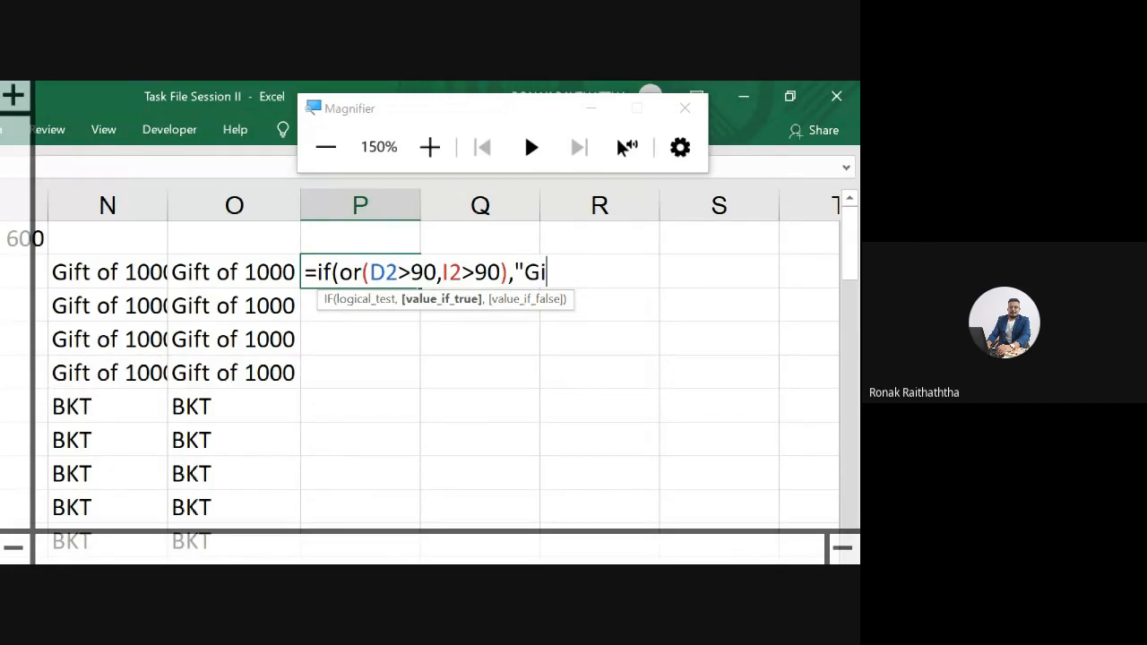
pyautogui.write('ft of 1000')
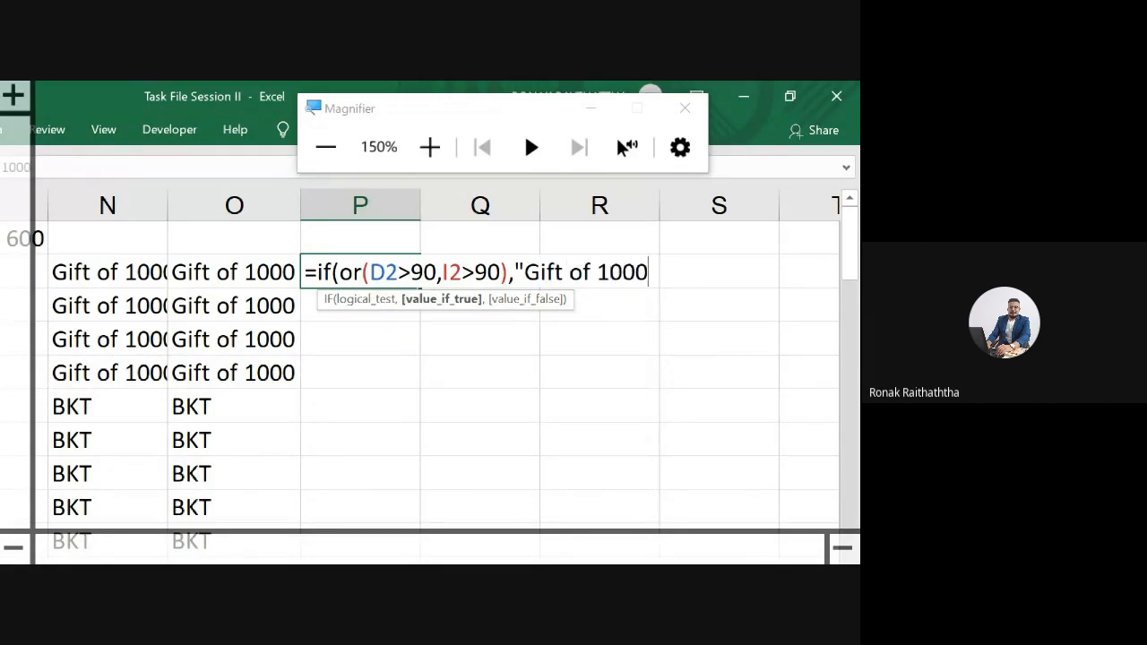
pyautogui.write('",')
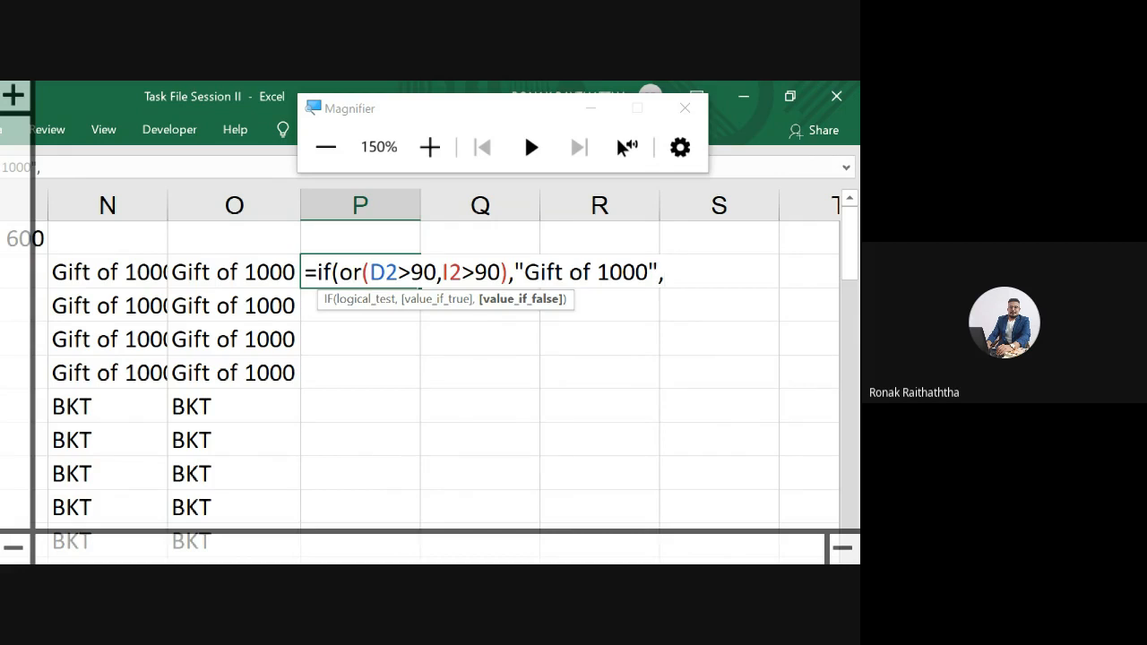
pyautogui.write('"BKT"')
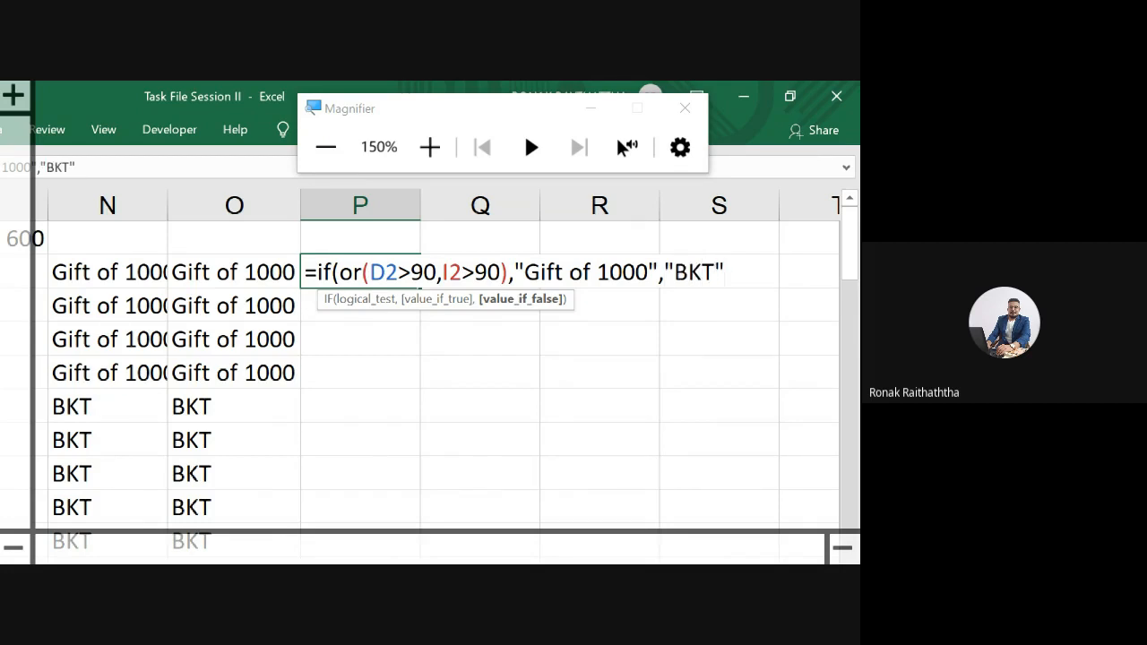
pyautogui.write(')')
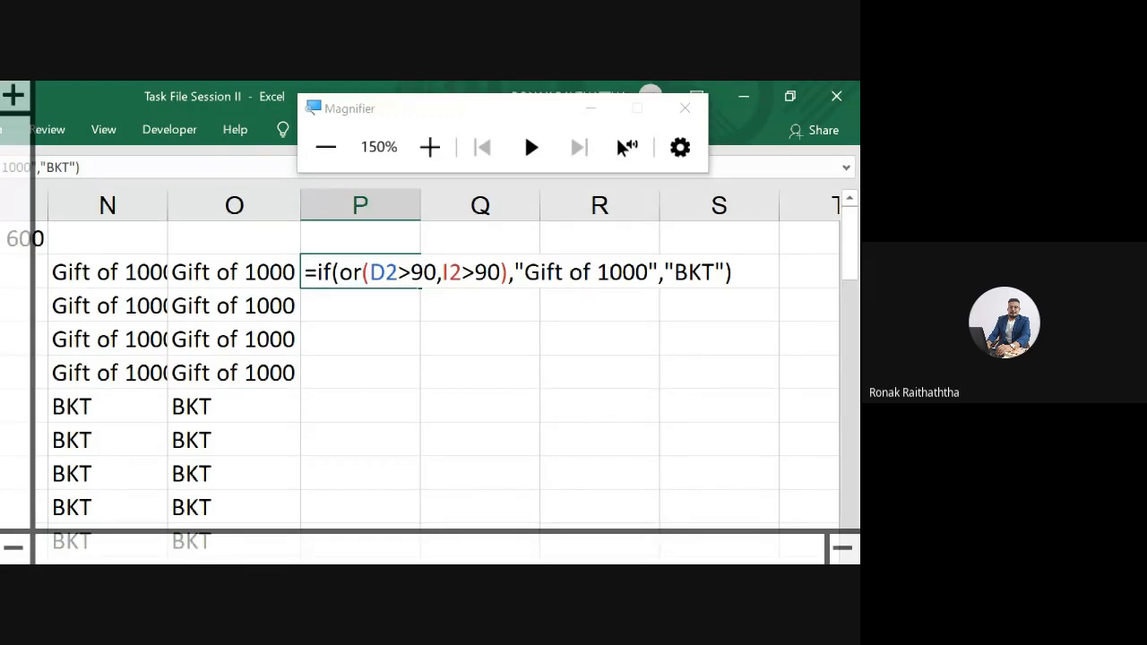
pyautogui.press('Return')
# Step: Fill the OR-based formula from P2 down column P for all students
pyautogui.press('Up')
pyautogui.hotkey('ctrl', 'c')
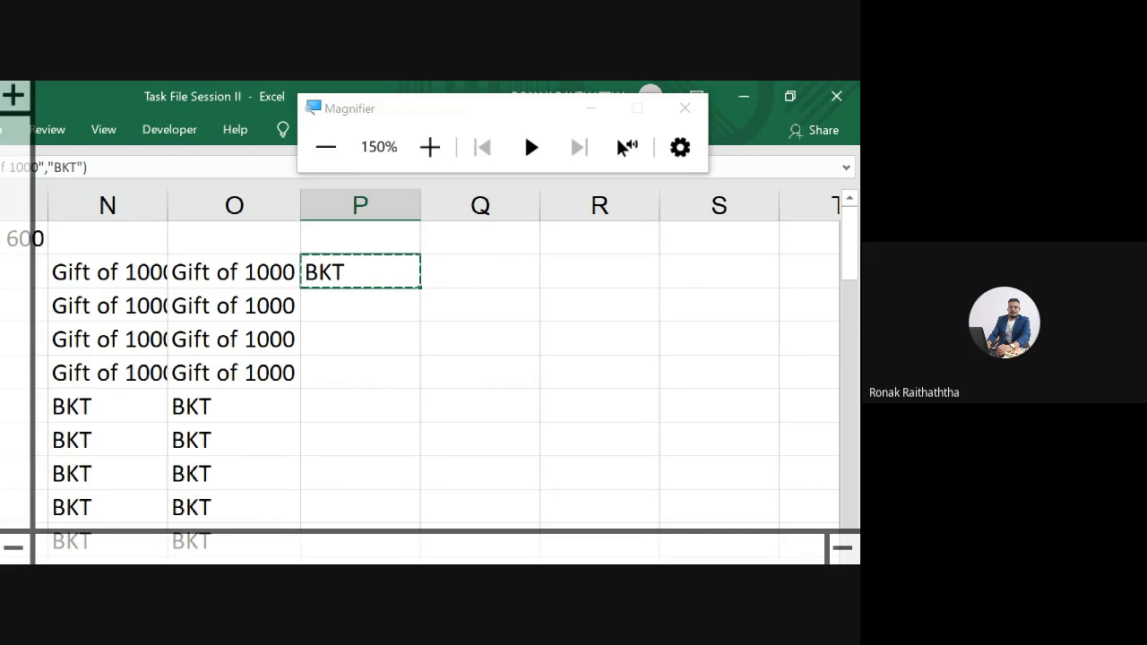
pyautogui.press('Down')
pyautogui.press('Up')
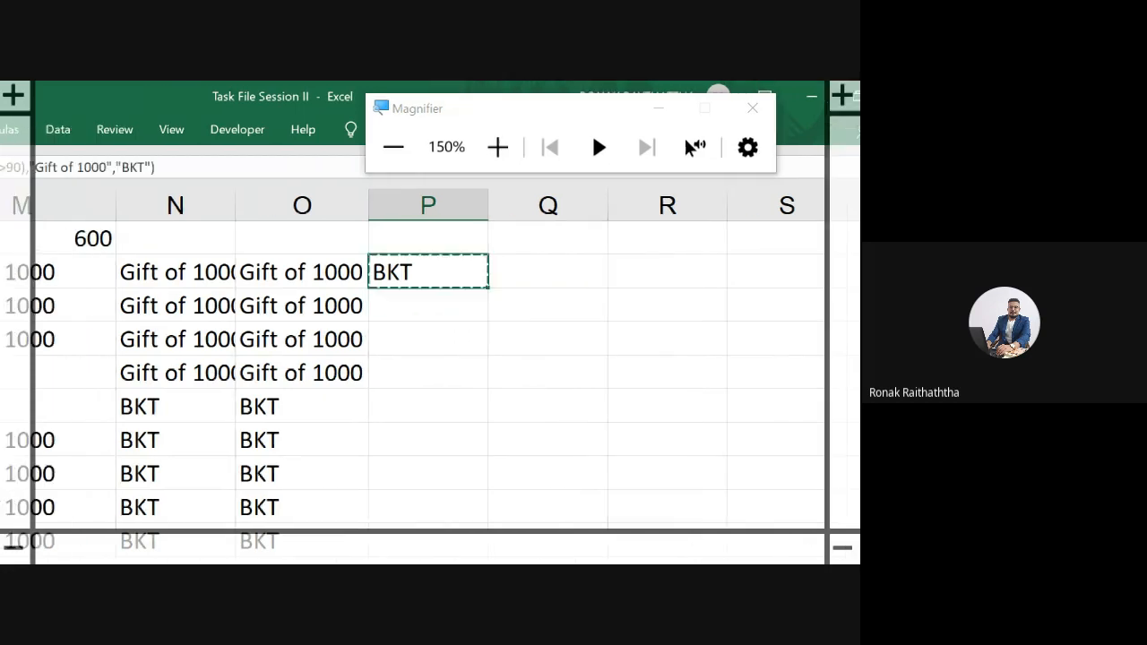
pyautogui.doubleClick(489, 287)
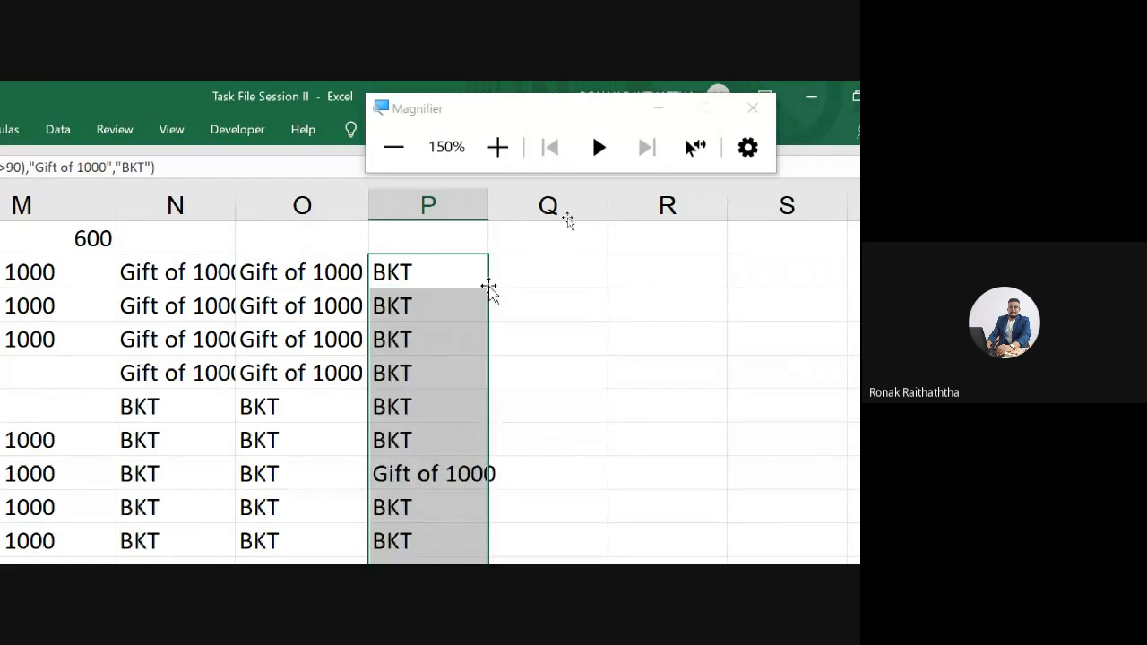
# Step: Check row 8 by comparing its subject marks with the OR-based result in P8
pyautogui.click(431, 464)
pyautogui.press('Left')
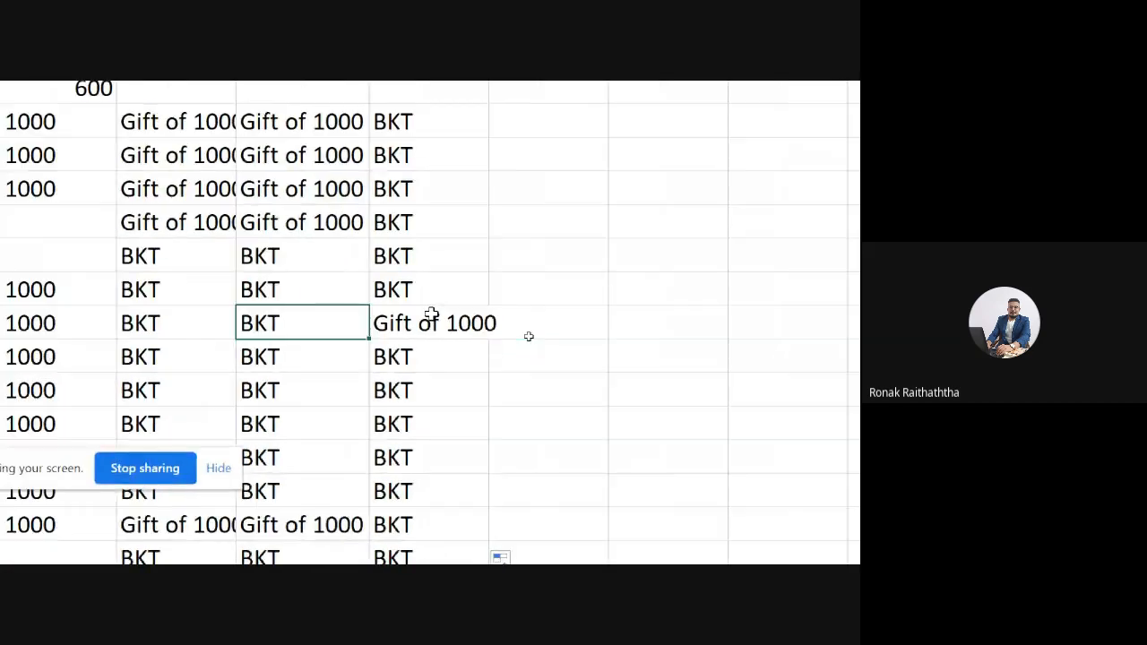
pyautogui.press('Left')
pyautogui.press('Left')
pyautogui.press('Left')
pyautogui.press('Left')
pyautogui.press('Left')
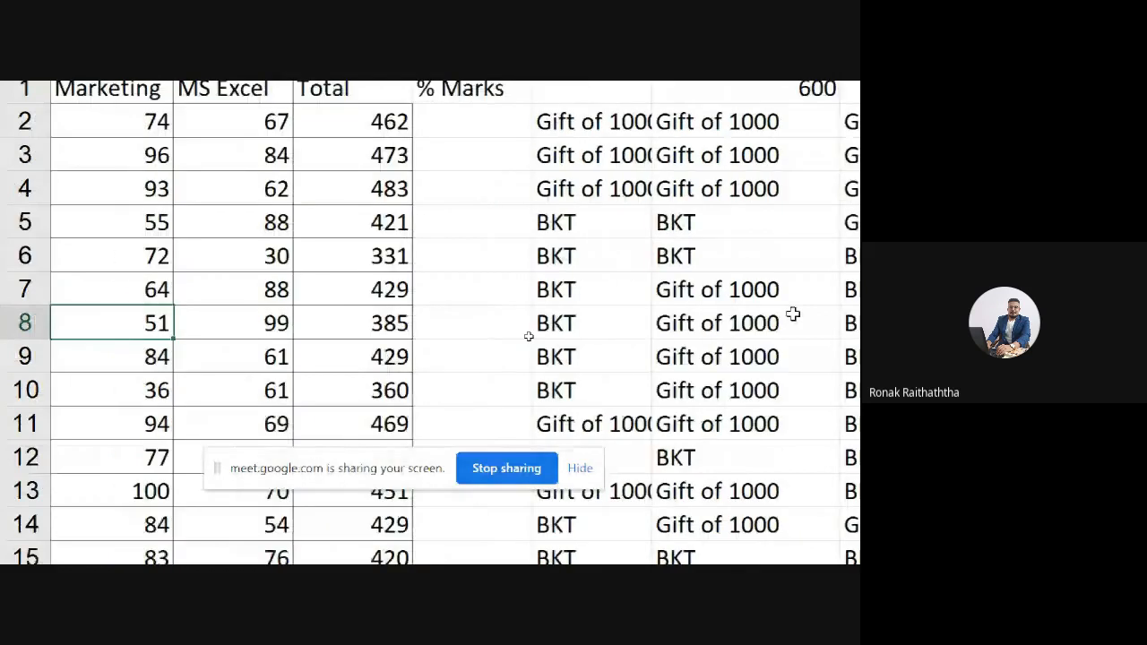
pyautogui.press('Right')
pyautogui.press('Right')
pyautogui.press('Right')
pyautogui.press('Right')
pyautogui.press('Right')
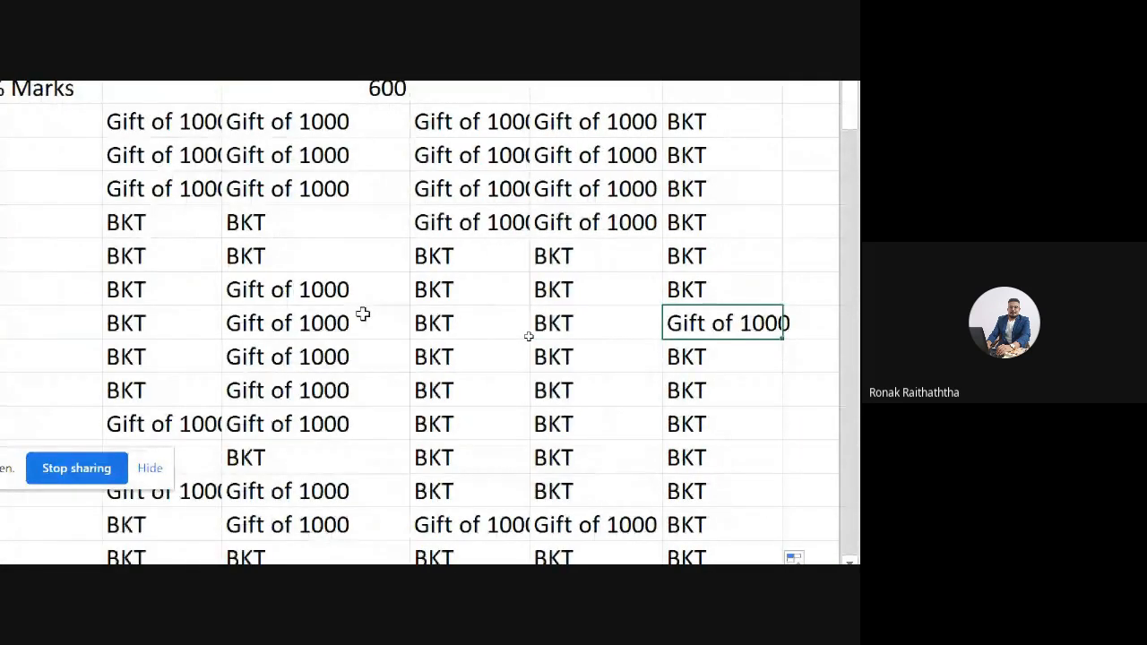
# Step: Look down column P from row 8 to the "Gift of 1000" result in row 18
pyautogui.press('Down')
pyautogui.press('Down')
pyautogui.press('Down')
pyautogui.press('Down')
pyautogui.press('Down')
pyautogui.press('Down')
pyautogui.press('Down')
pyautogui.press('Down')
pyautogui.press('Down')
pyautogui.press('Down')
pyautogui.press('Down')
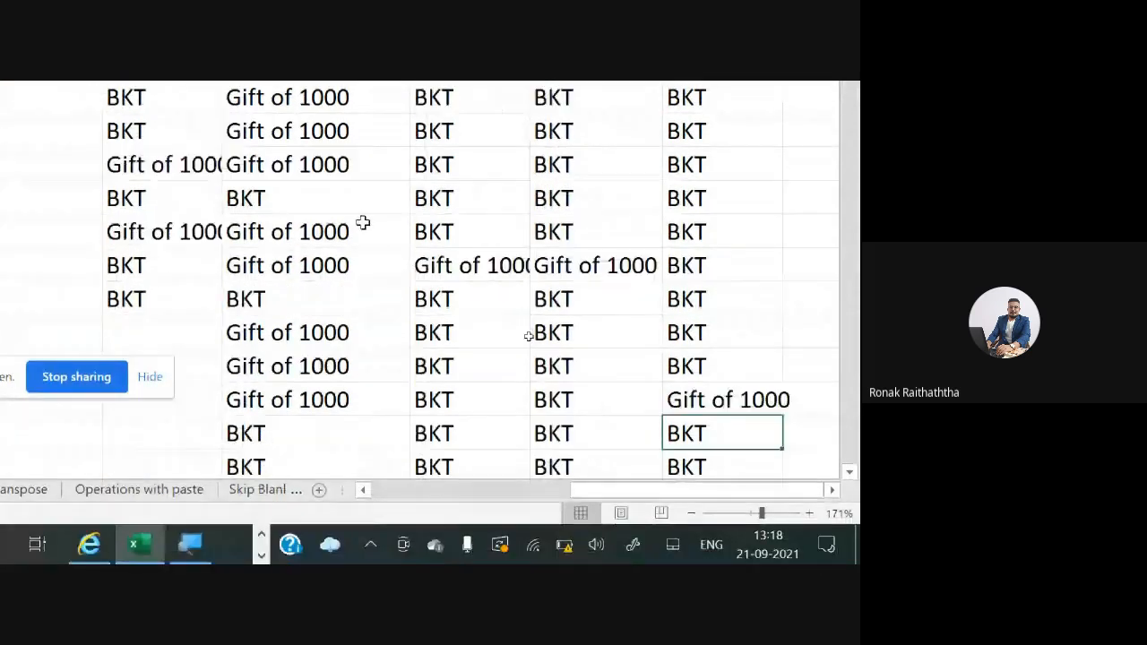
pyautogui.press('Up')
# Step: Trace row 18 from the OR-based result back to the Finance mark in column D
pyautogui.press('Left')
pyautogui.press('Left')
pyautogui.press('Left')
pyautogui.press('Left')
pyautogui.press('Left')
pyautogui.press('Left')
pyautogui.press('Left')
pyautogui.press('Left')
pyautogui.press('Left')
pyautogui.press('Left')
pyautogui.press('Left')
pyautogui.press('Left')
pyautogui.press('Left')
pyautogui.press('Left')
pyautogui.press('Left')
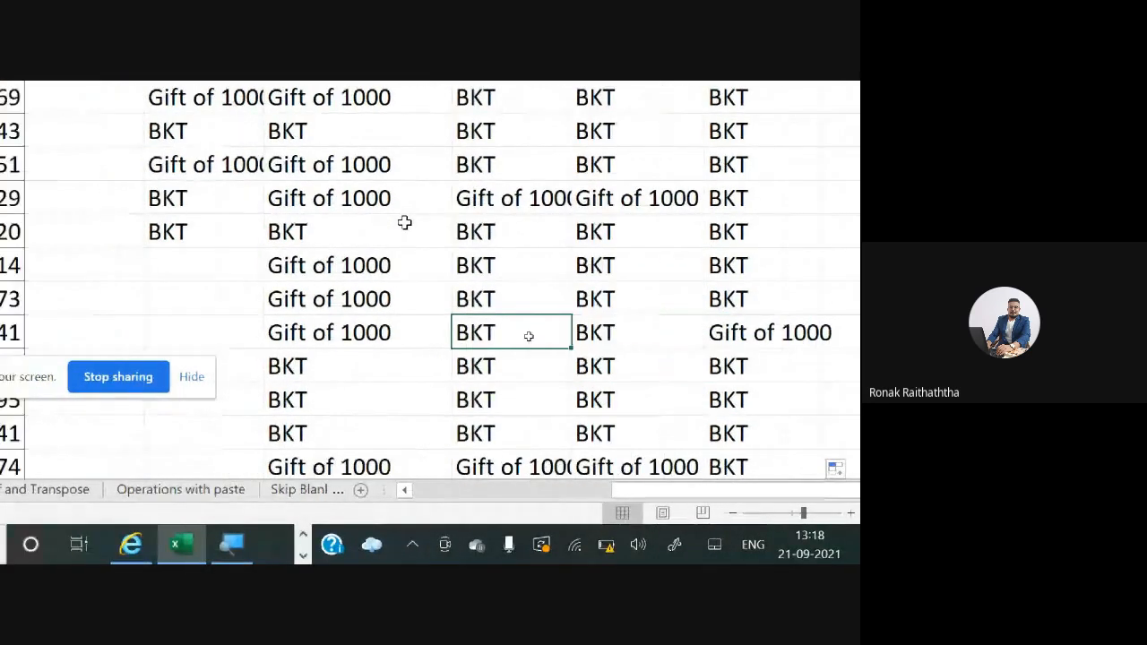
pyautogui.press('Right')
pyautogui.press('Right')
pyautogui.press('Right')
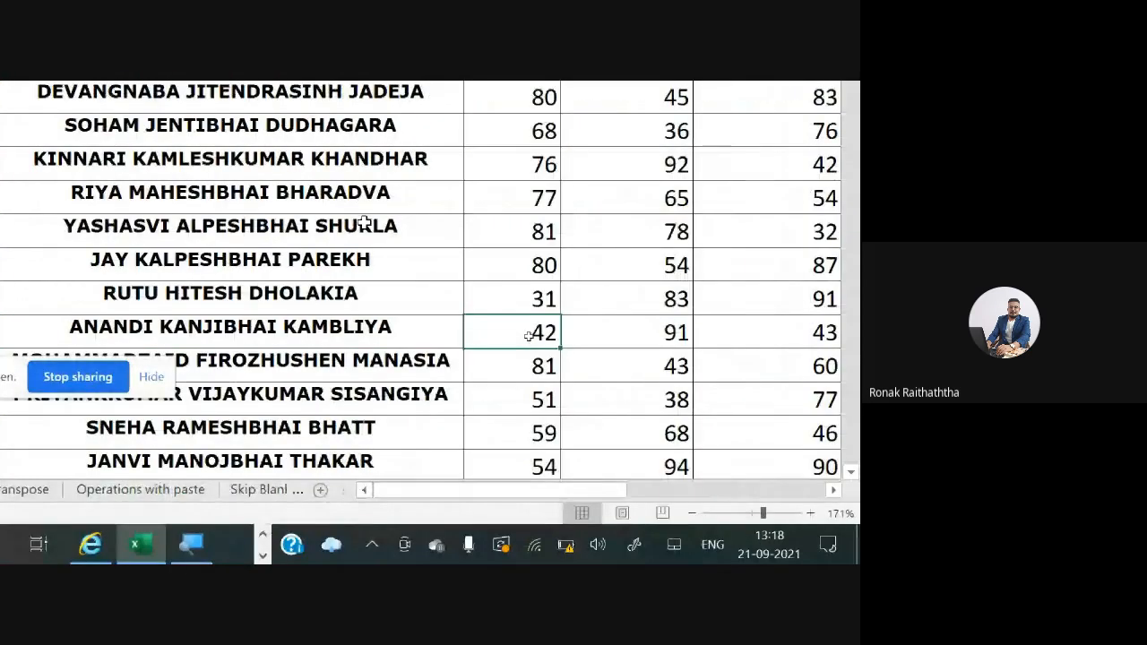
# Step: Review the row 18 subject marks from Finance through MS Excel and on to the results columns
pyautogui.press('Left')
pyautogui.press('Right')
pyautogui.press('Right')
pyautogui.press('Right')
pyautogui.press('Right')
pyautogui.press('Right')
pyautogui.press('Right')
pyautogui.press('Right')
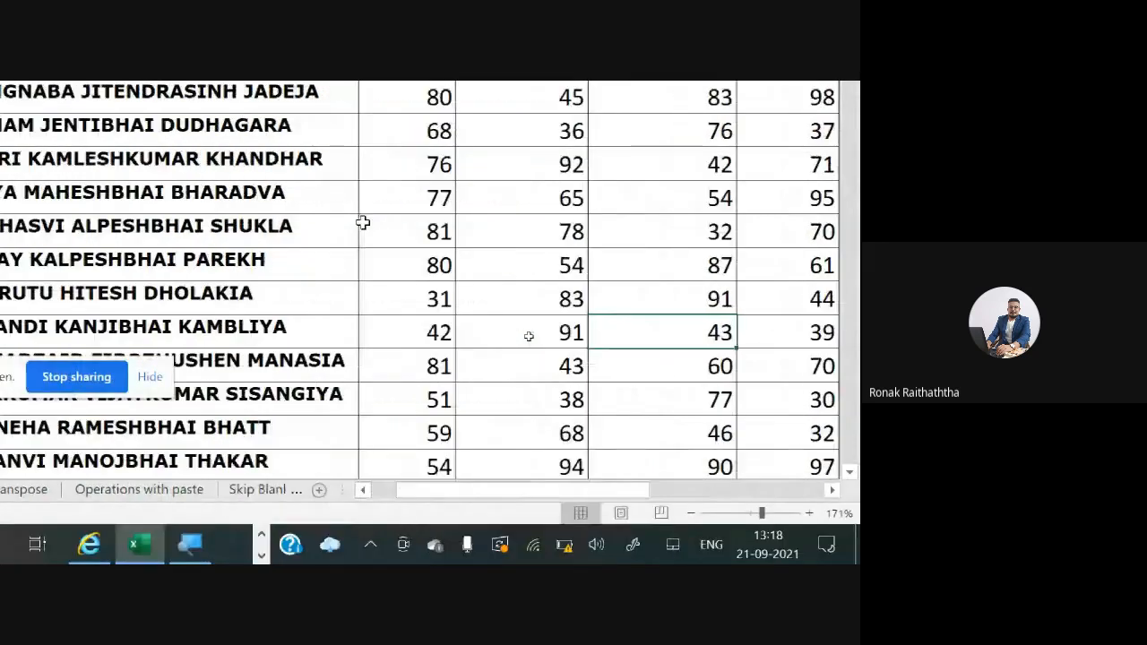
pyautogui.press('Right')
pyautogui.press('Right')
pyautogui.press('Right')
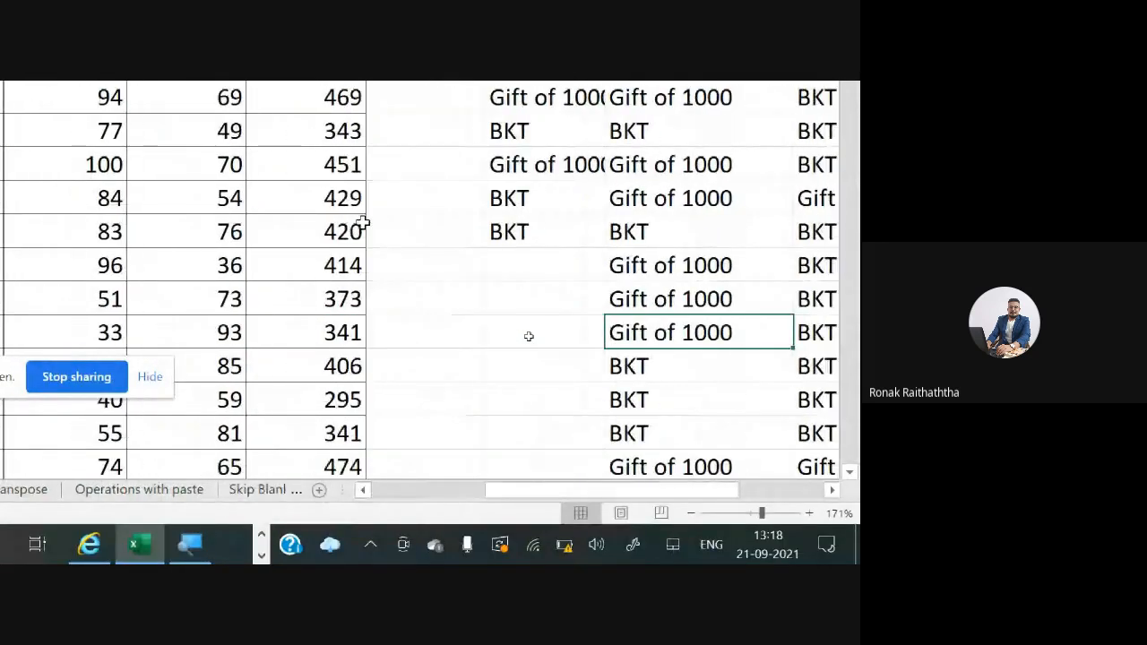